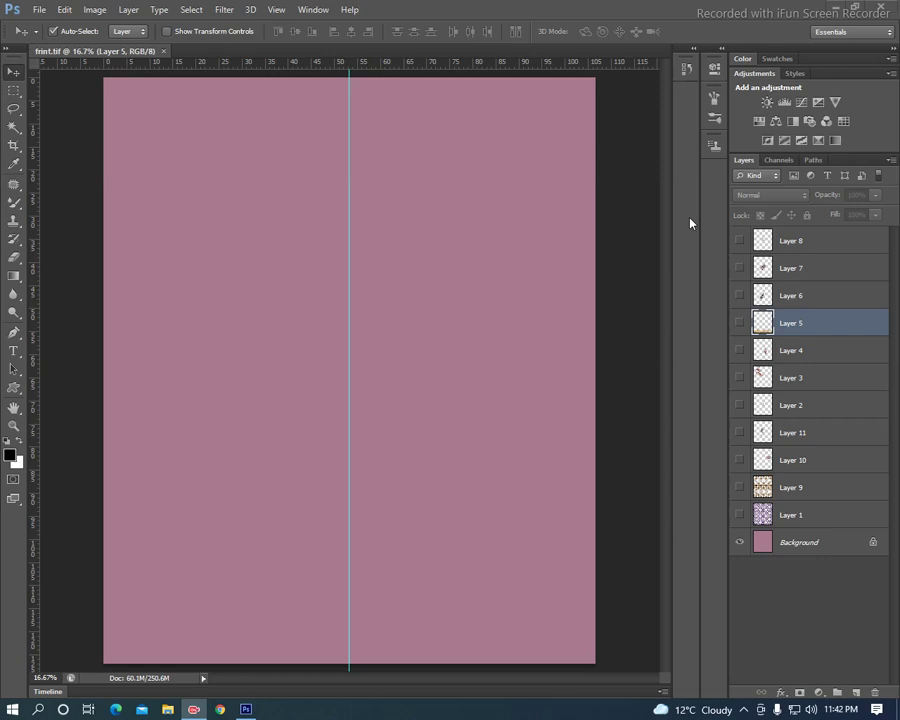
Show Layer 9's small diamond pattern over the plain mauve background
click(740, 488)
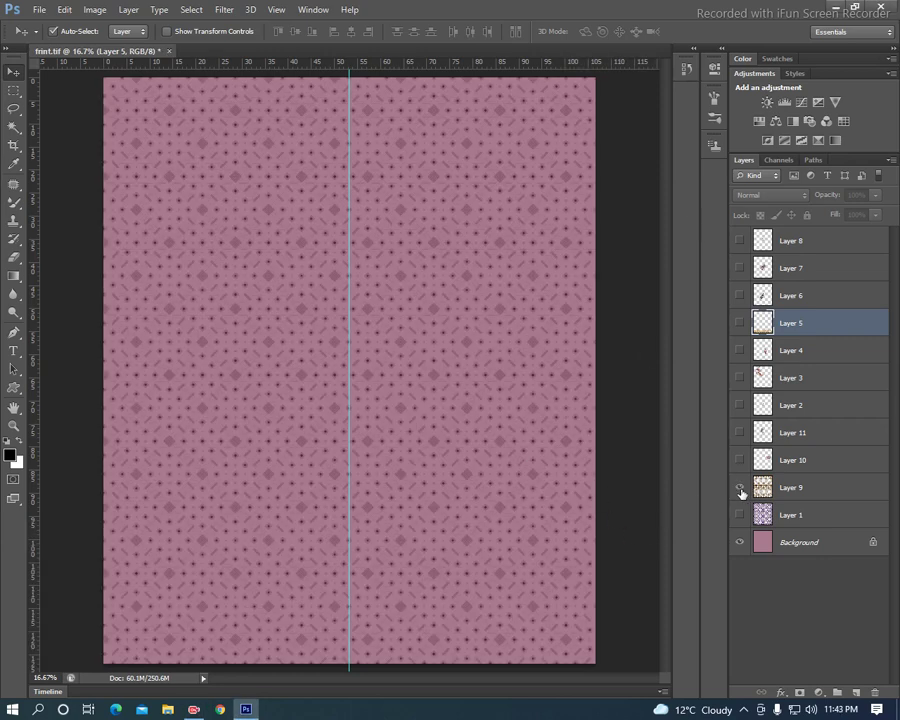
Hide Layer 1's purple pattern, preview Layer 7, show the right half-mandala, and try the Layer 2 floral
click(740, 514)
click(740, 243)
click(740, 268)
click(741, 460)
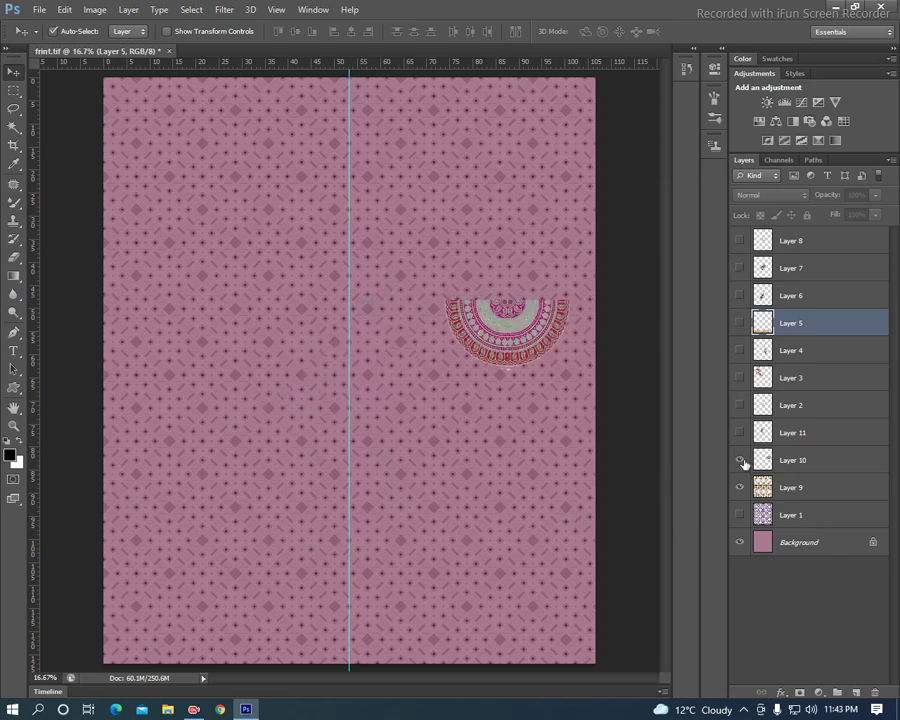
click(741, 405)
click(741, 405)
Show the rose spray, paisley, arched ornament, blue-pink floral spray and gold lace border
click(741, 378)
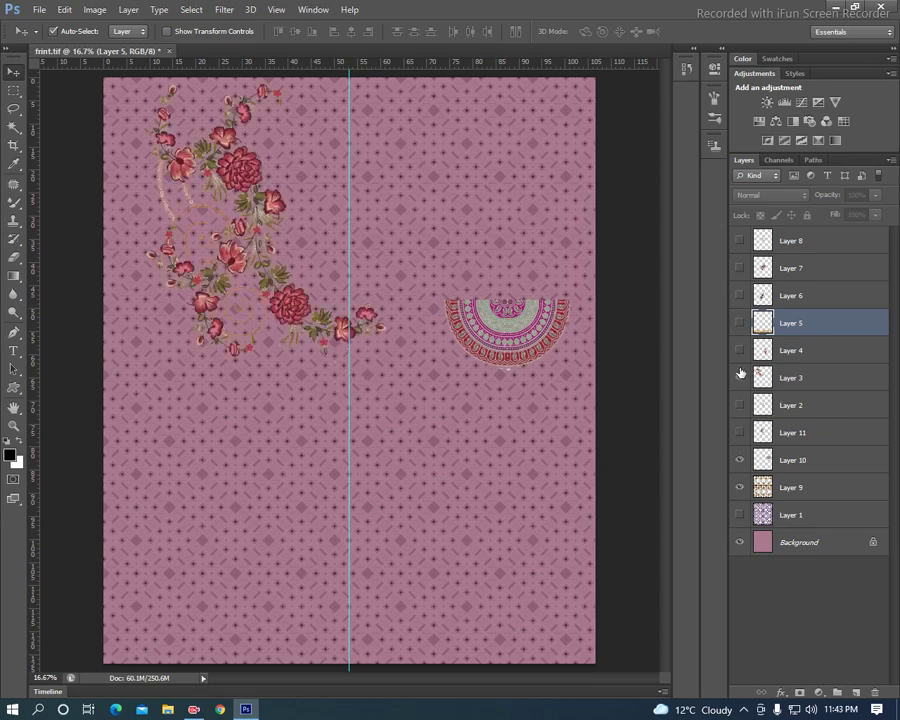
click(740, 350)
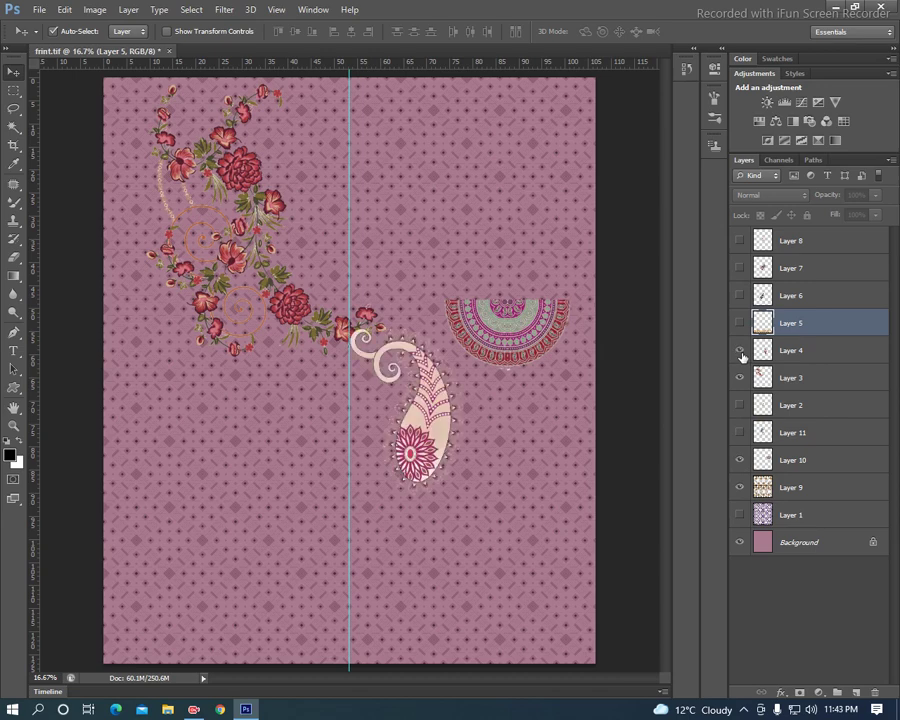
click(737, 297)
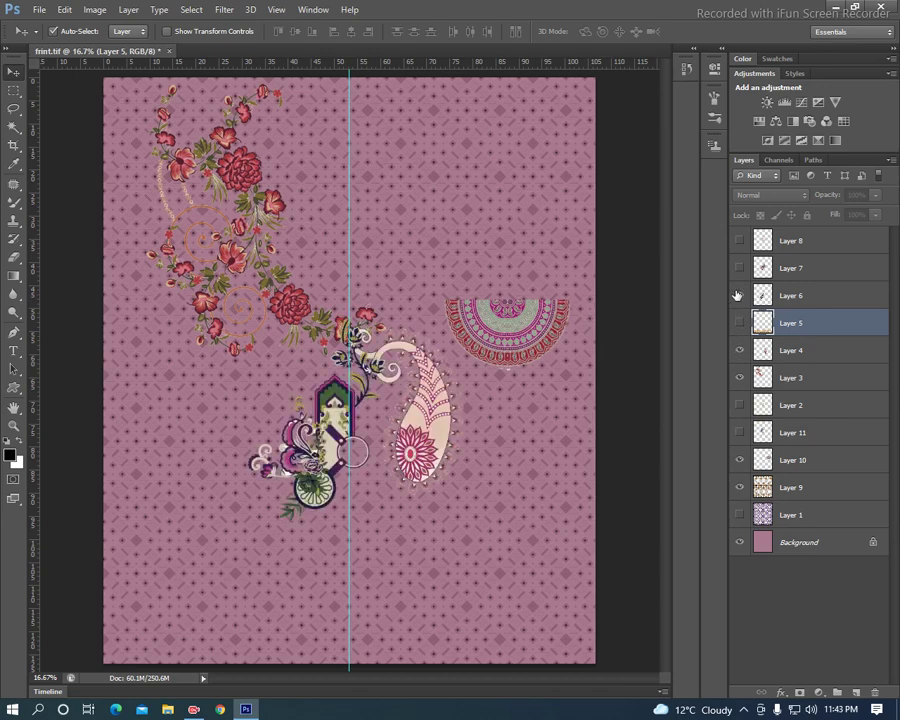
click(740, 269)
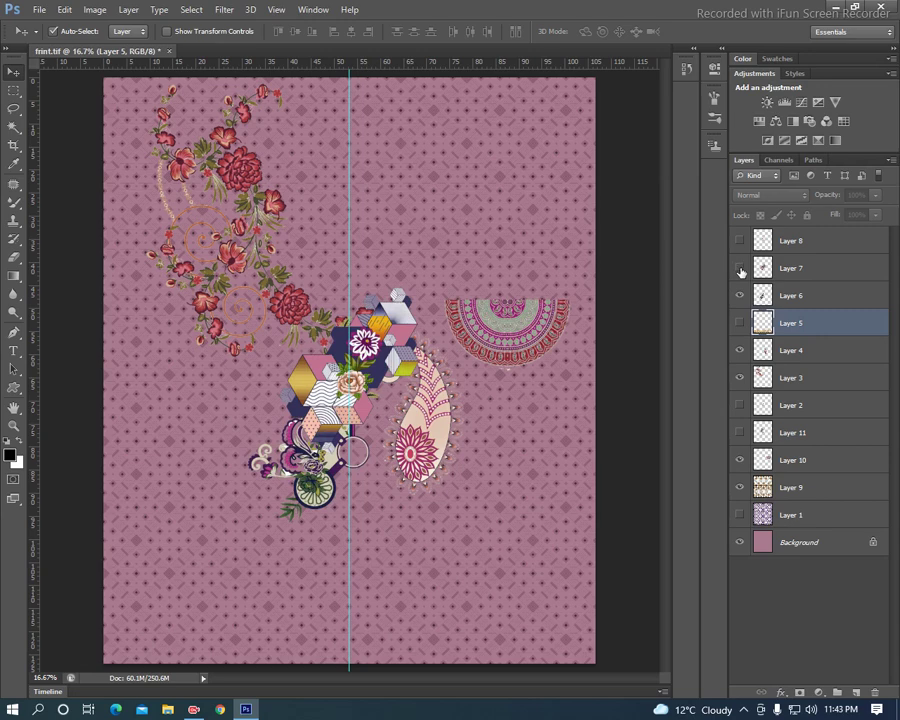
click(740, 269)
click(739, 242)
click(739, 242)
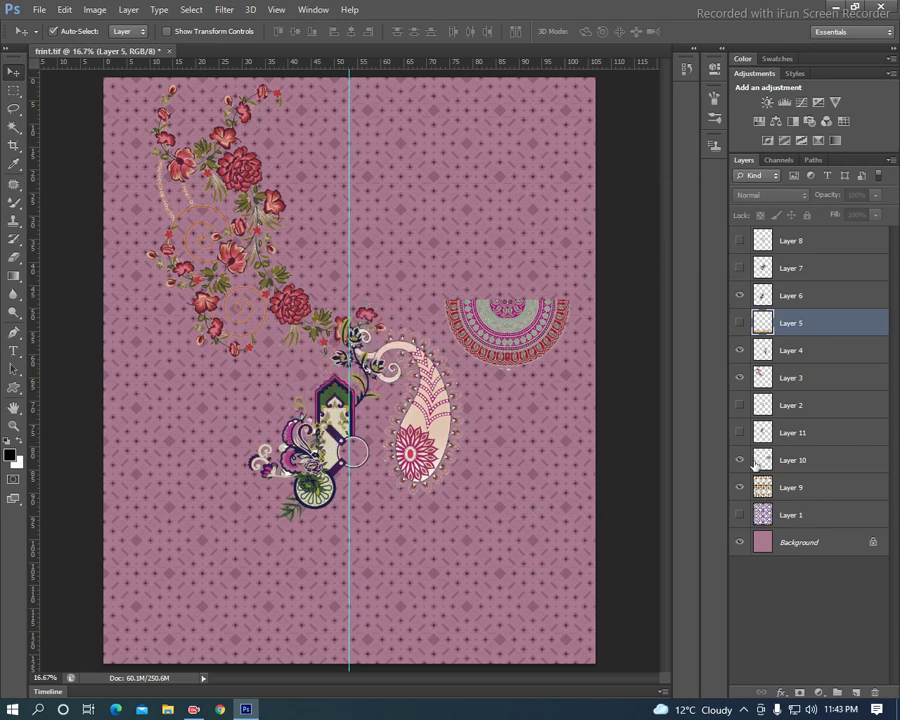
click(740, 433)
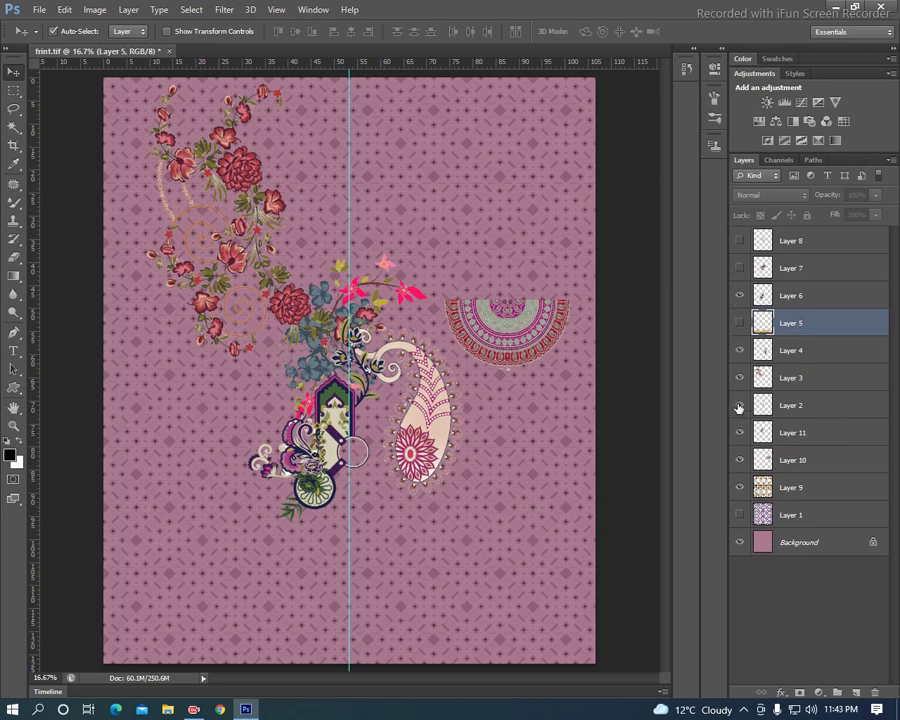
click(739, 323)
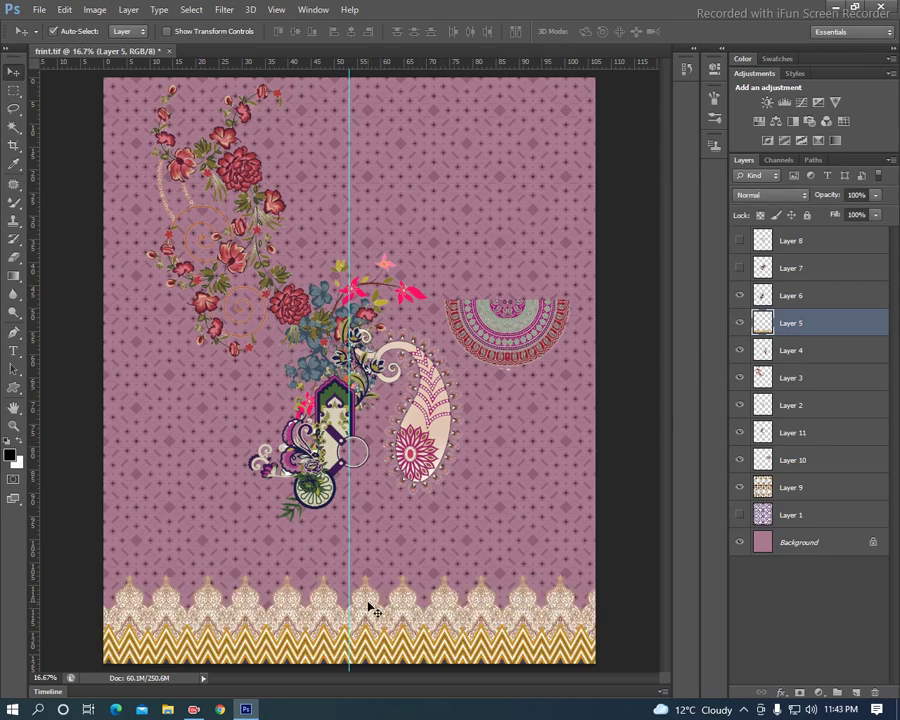
Move the lace border down flush with the bottom edge of the panel
key(ctrl+t)
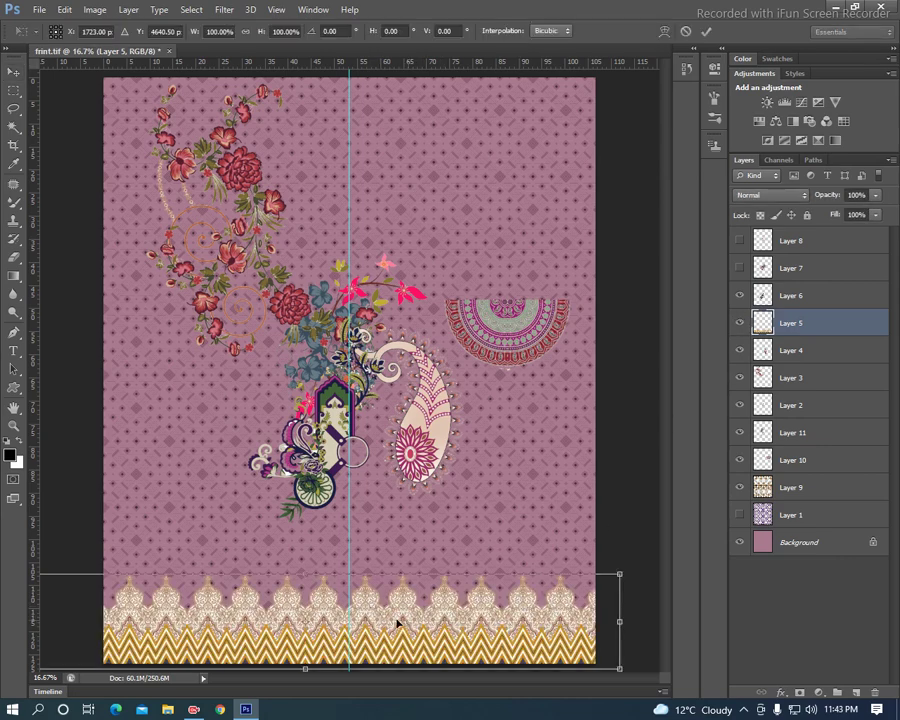
drag(397, 622, 388, 631)
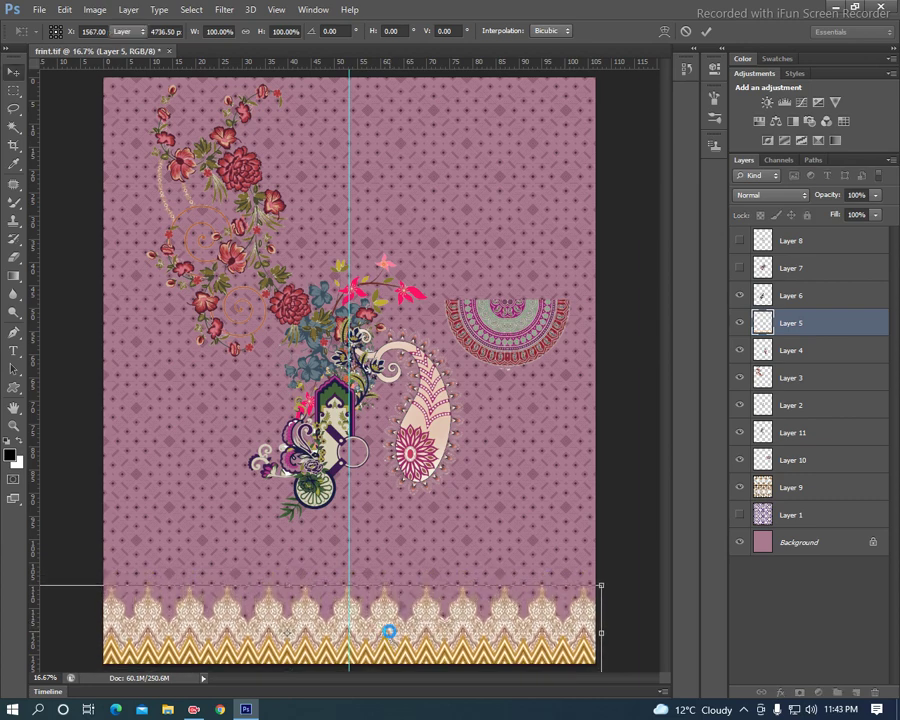
key(Return)
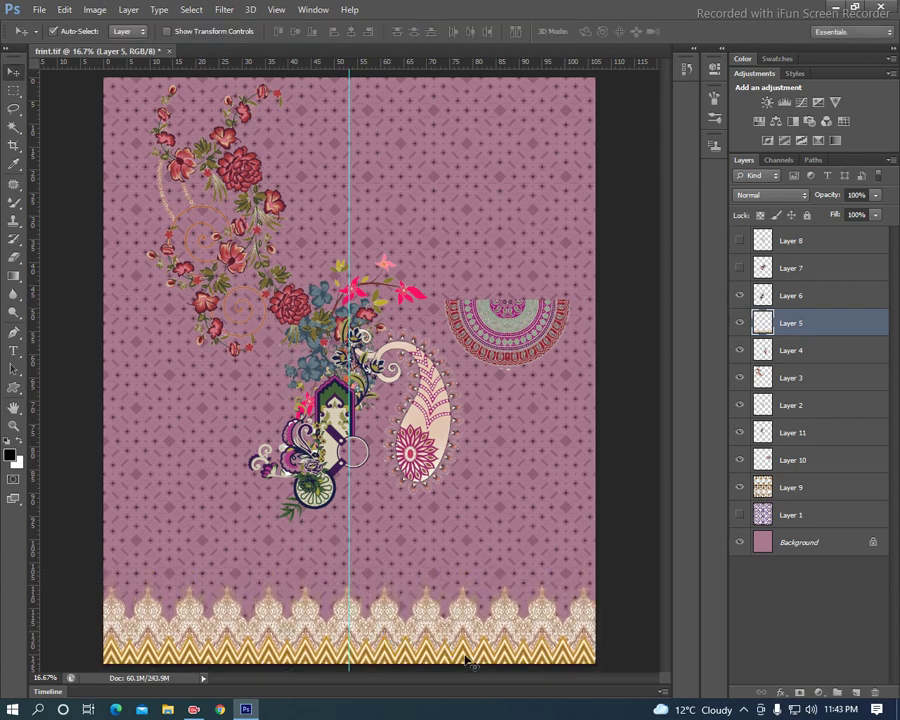
Move the arched ornament down onto the border and drop its layer below Layer 10
click(333, 402)
mouse_move(333, 402)
mouse_down()
mouse_move(367, 517)
mouse_move(357, 521)
mouse_up()
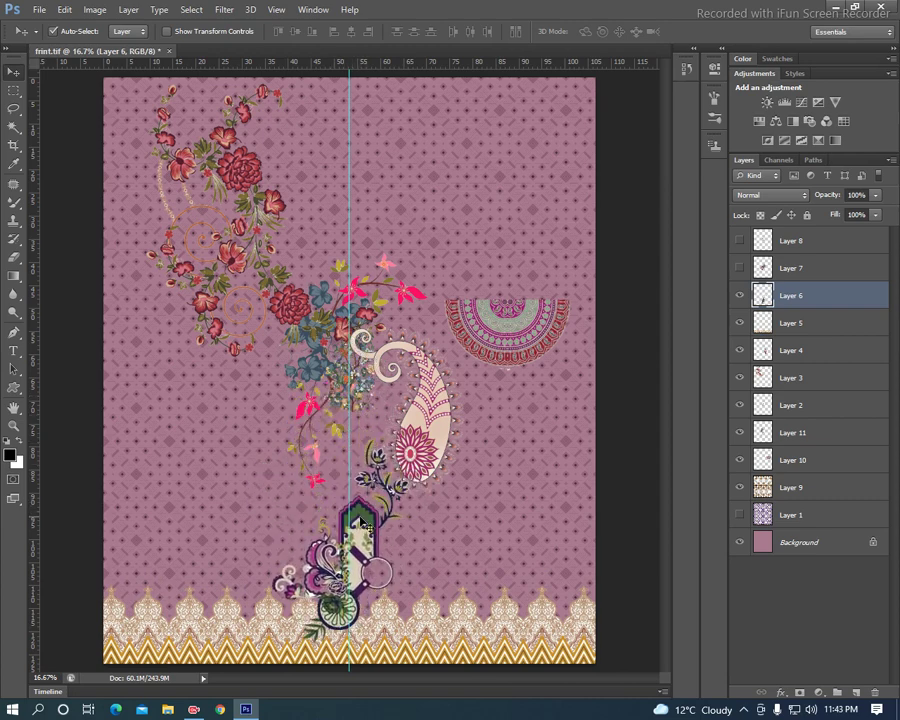
drag(792, 297, 790, 462)
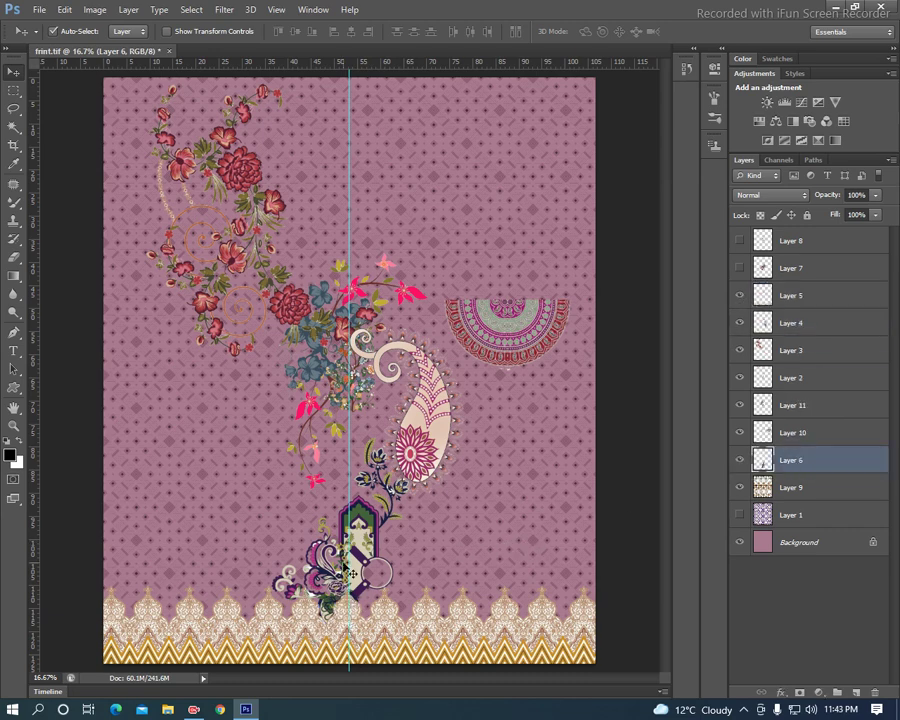
key(ctrl+u)
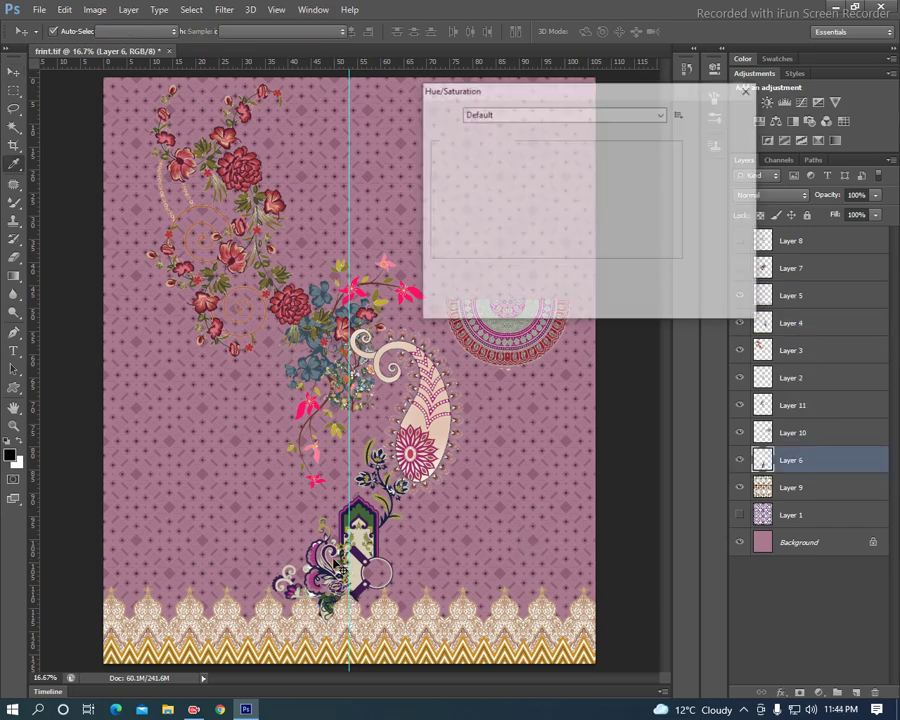
Shift the hue of the arched ornament's Greens with Hue/Saturation
drag(559, 187, 552, 187)
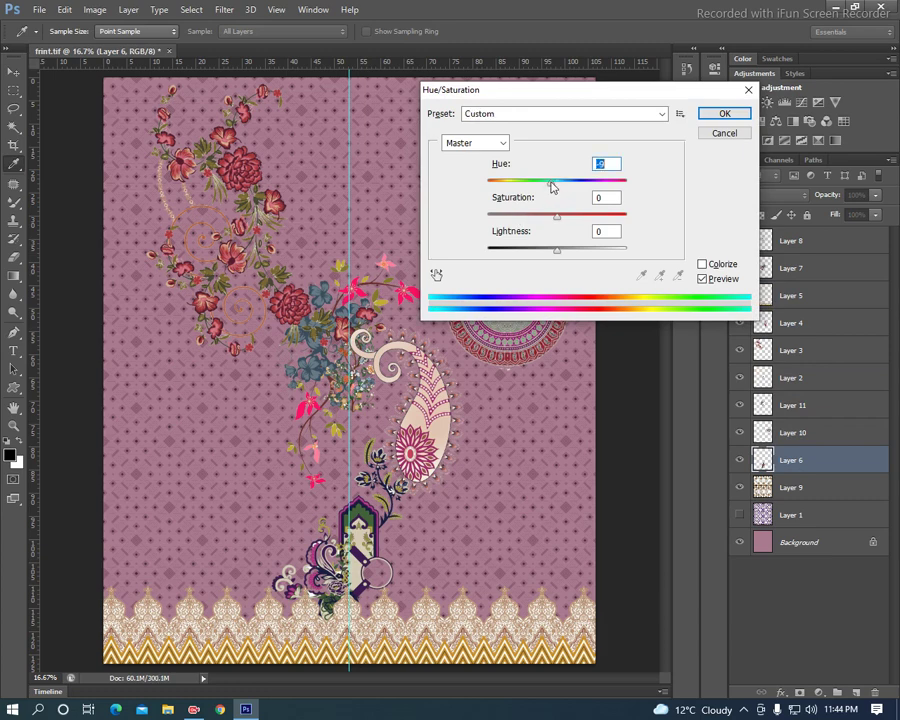
click(723, 136)
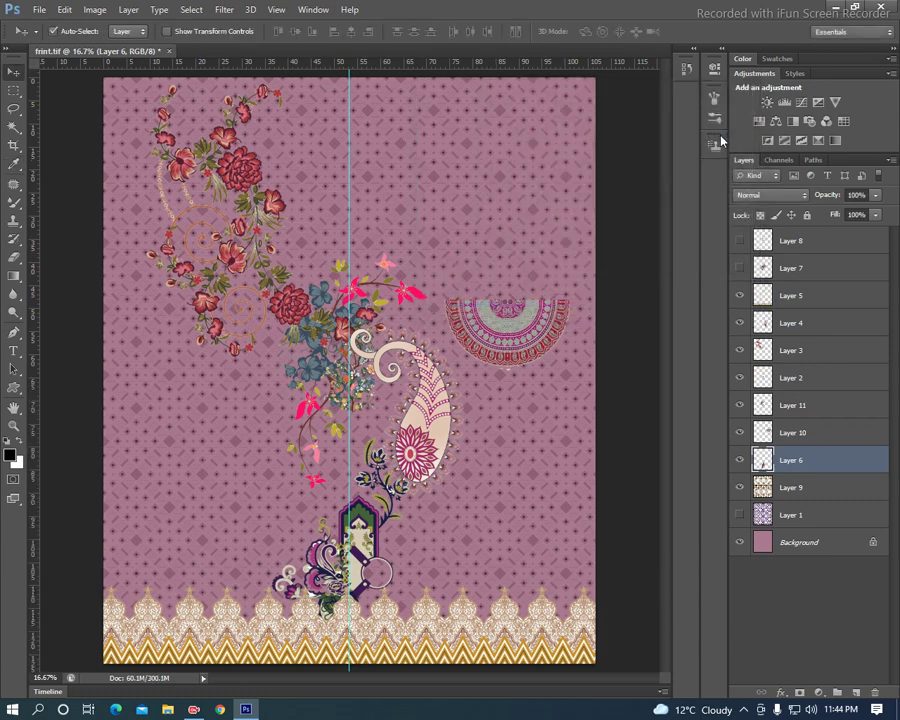
key(ctrl+u)
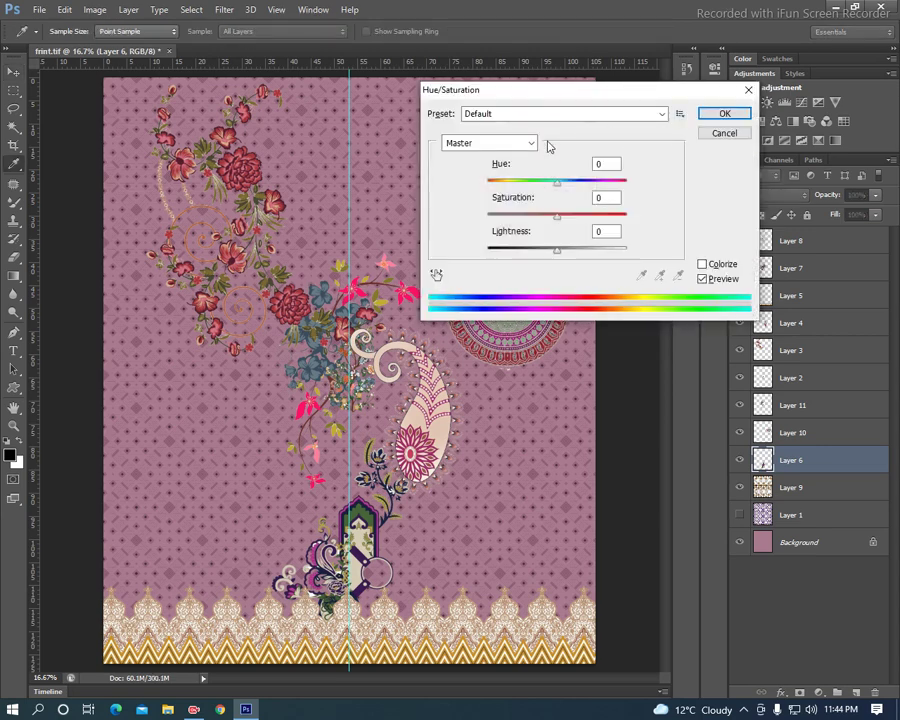
click(530, 145)
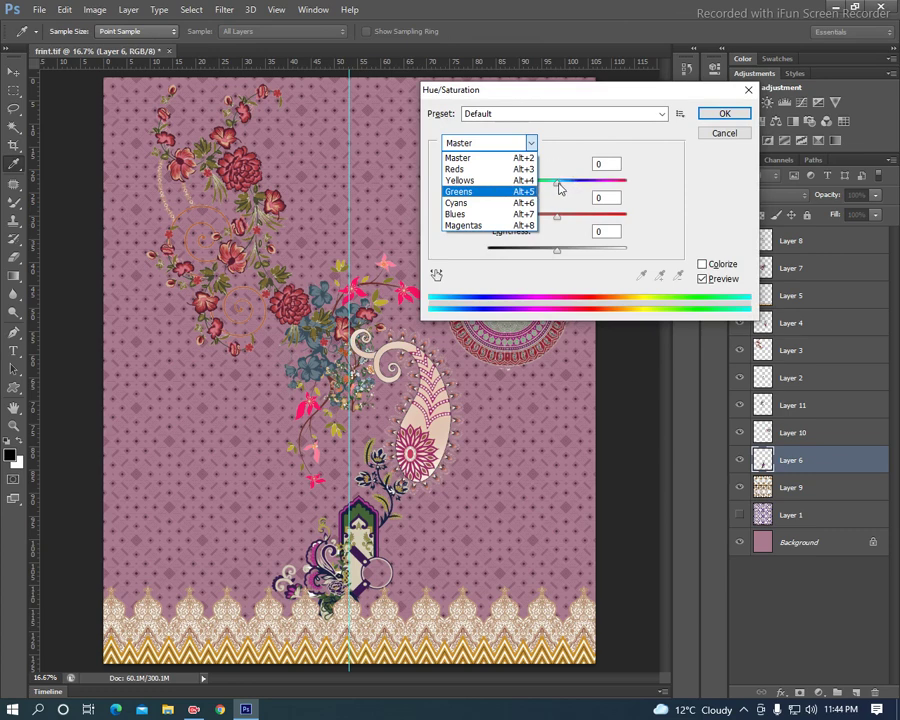
click(477, 191)
drag(557, 186, 524, 184)
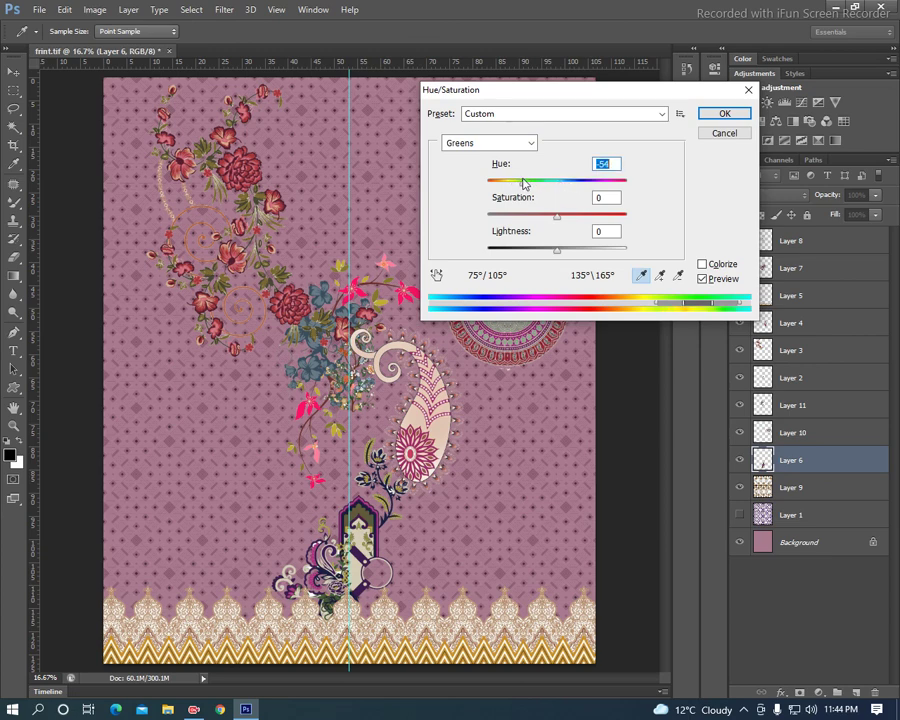
click(702, 114)
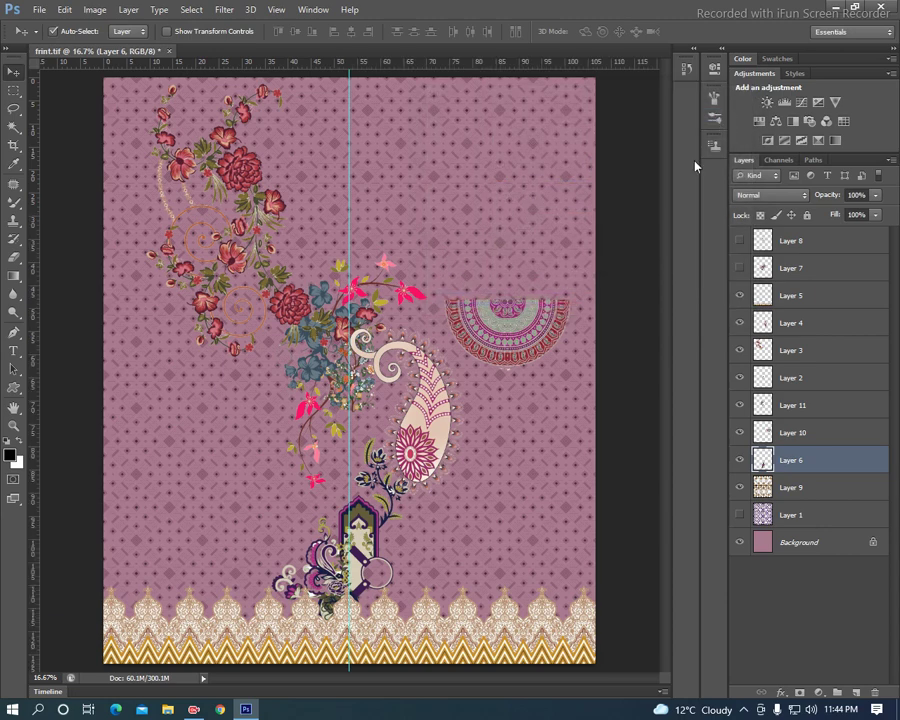
Lower the paisley's saturation and move it down beside the arched ornament
click(432, 414)
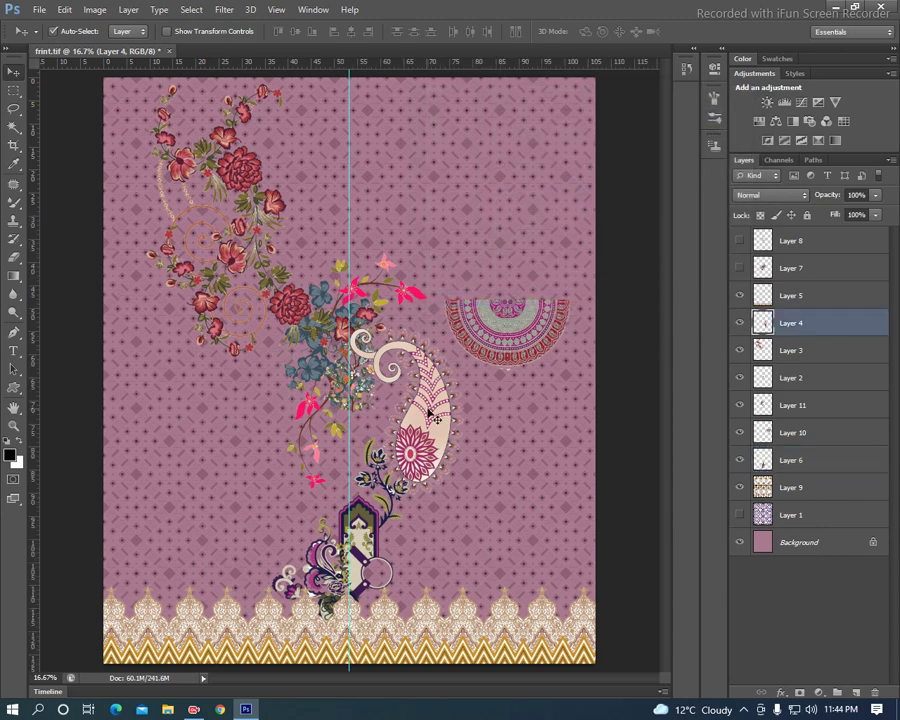
key(ctrl+u)
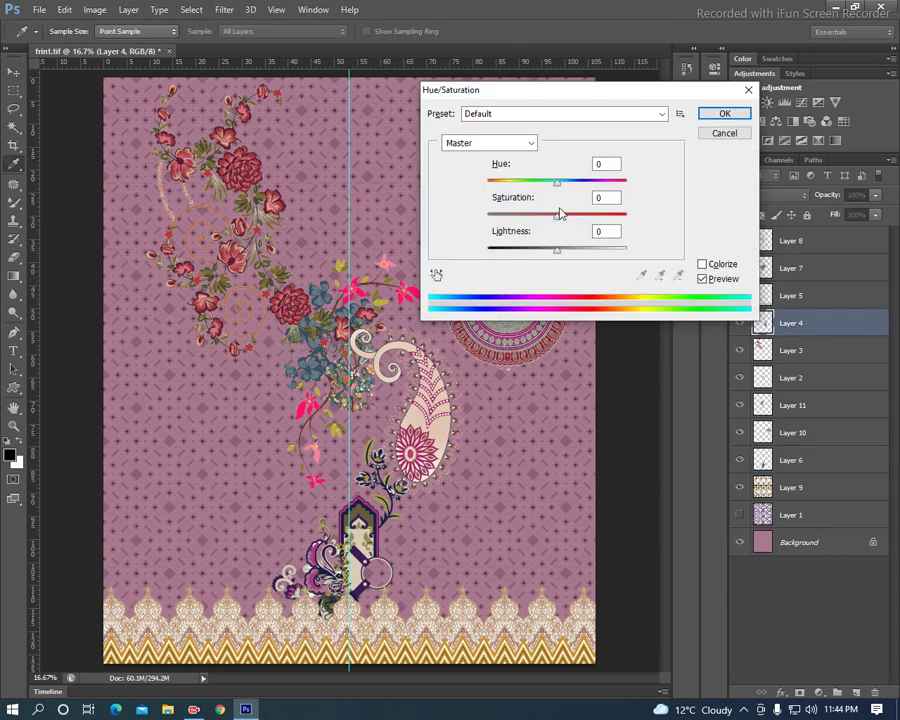
drag(558, 219, 536, 217)
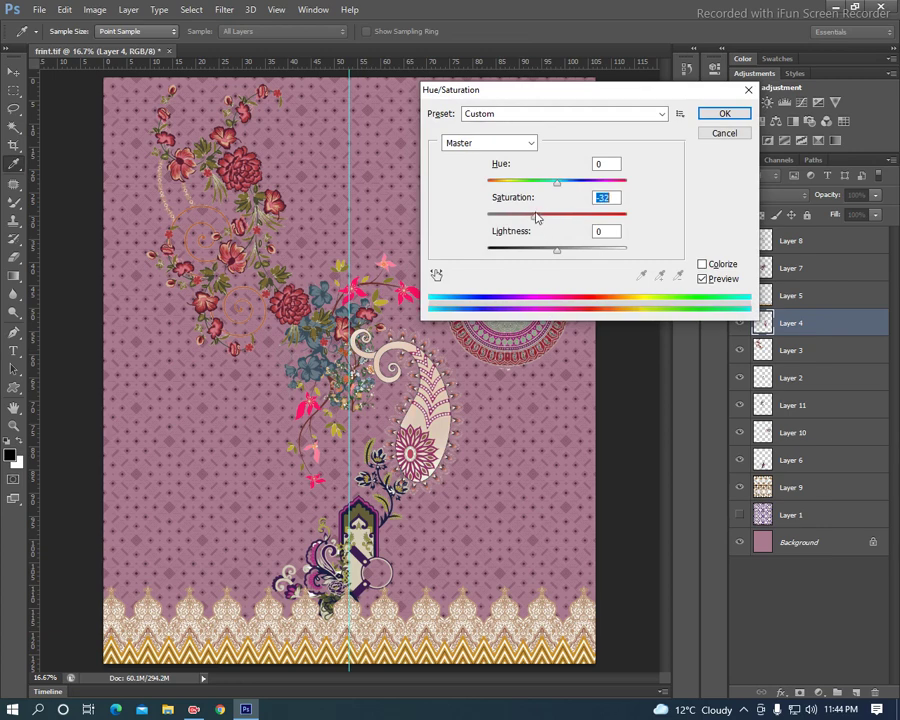
click(724, 113)
key(v)
drag(439, 399, 401, 588)
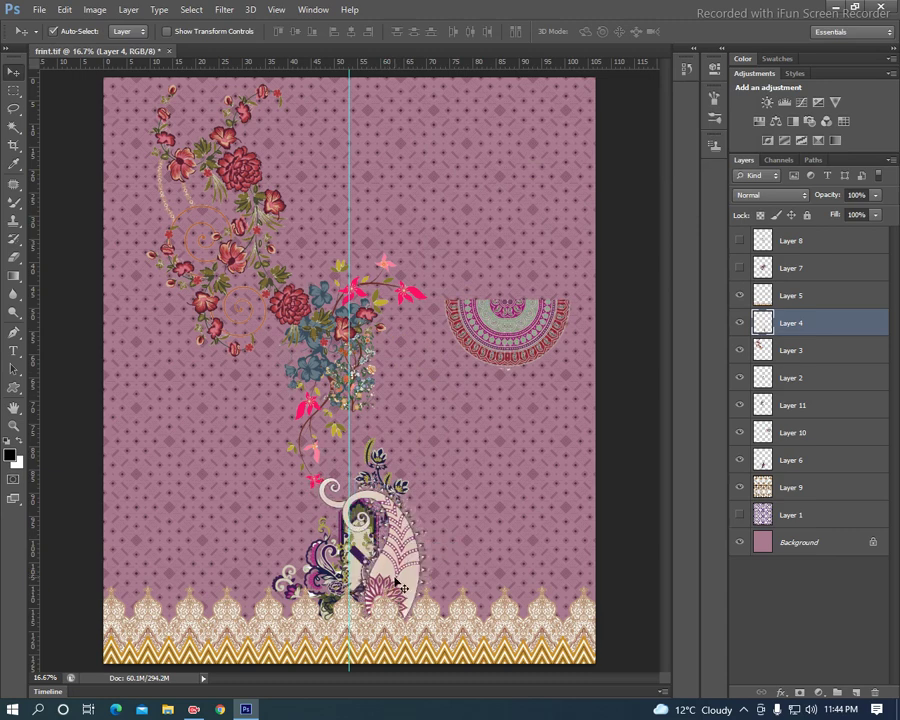
Scale the paisley to about 74%, rotate it 52.46°, and place it behind the arched ornament
key(ctrl+t)
drag(319, 478, 333, 497)
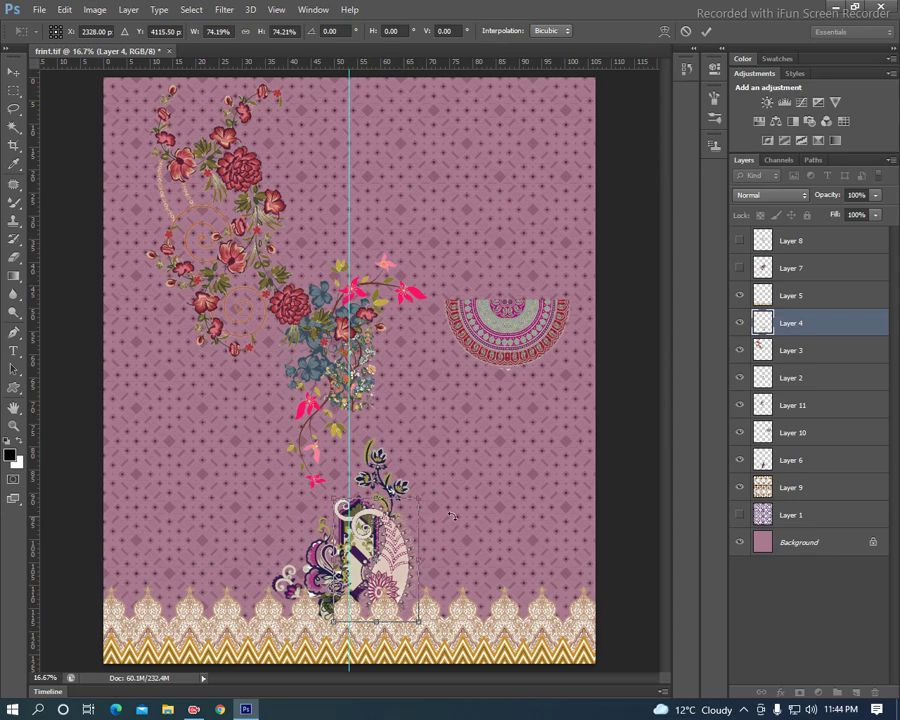
drag(451, 493, 466, 571)
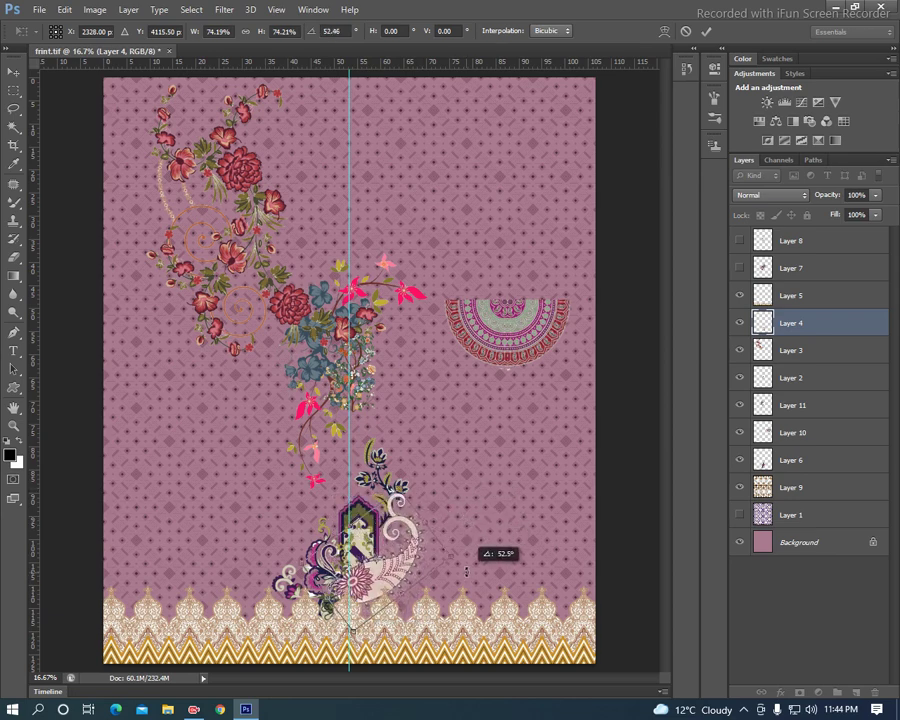
key(Return)
drag(862, 325, 826, 462)
drag(406, 561, 423, 575)
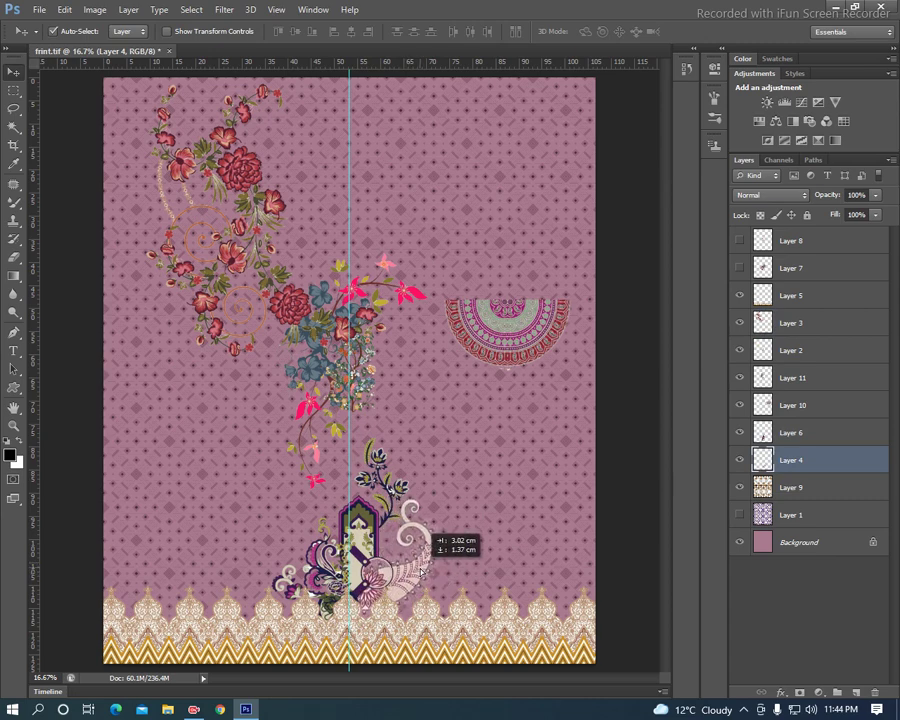
drag(422, 574, 423, 576)
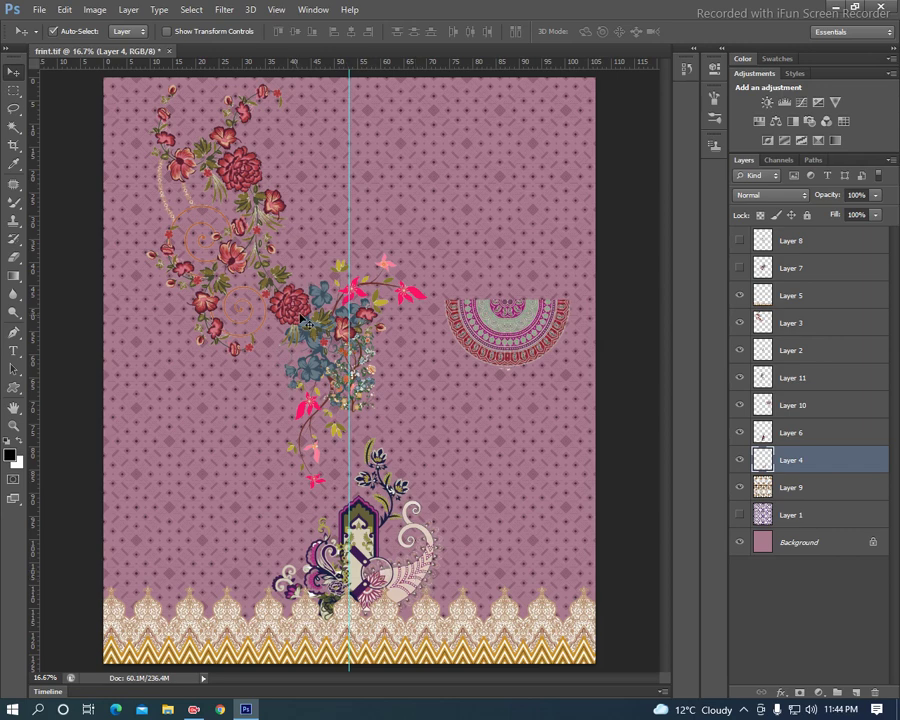
Hide Layer 11's blue-pink floral cluster and delete the Layer 2 floral cluster
click(765, 379)
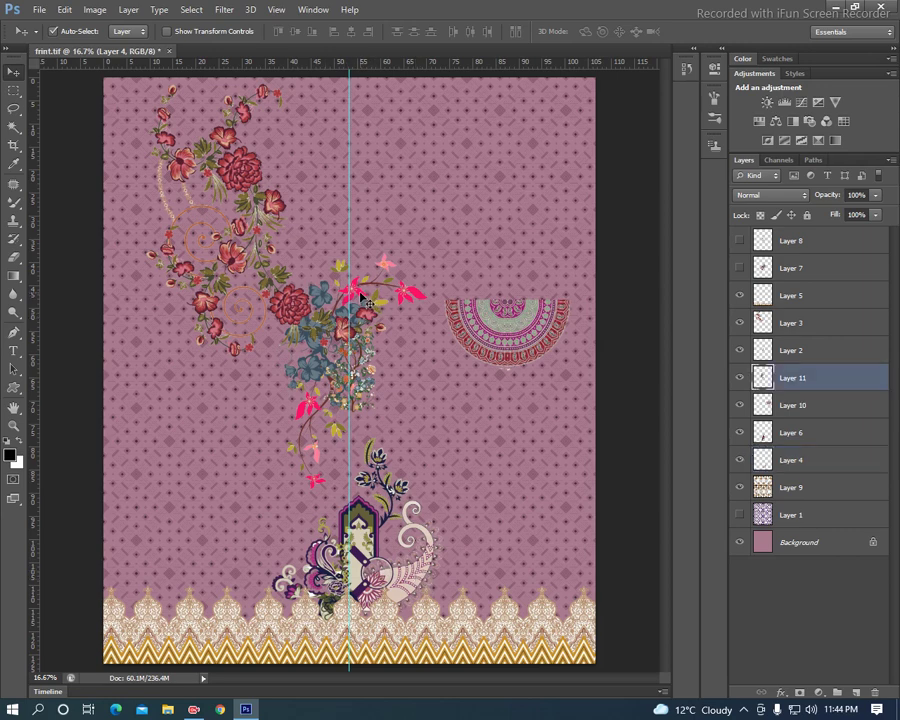
click(740, 378)
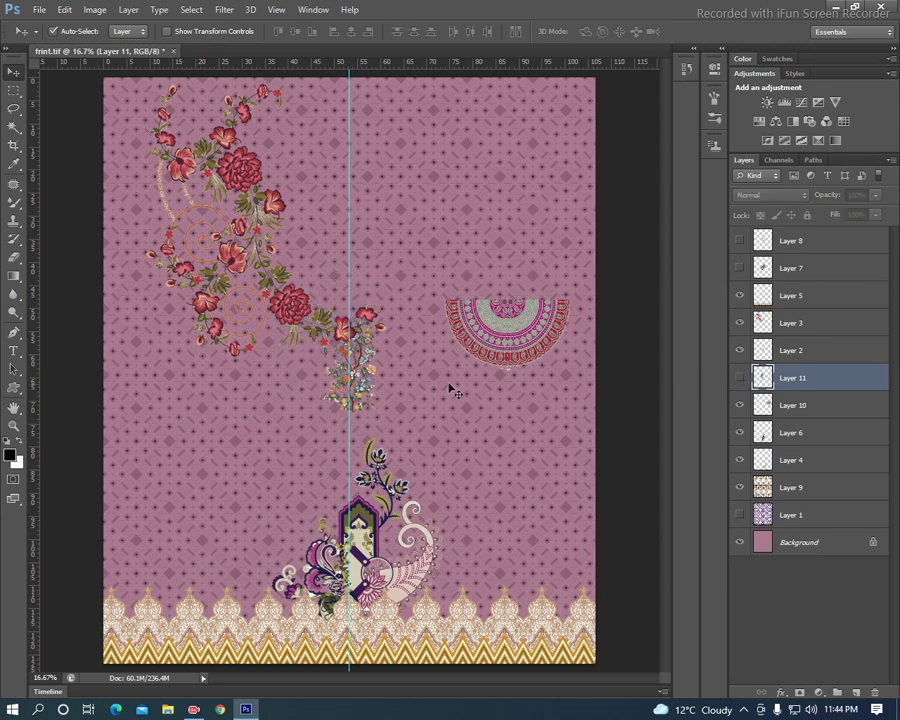
click(372, 372)
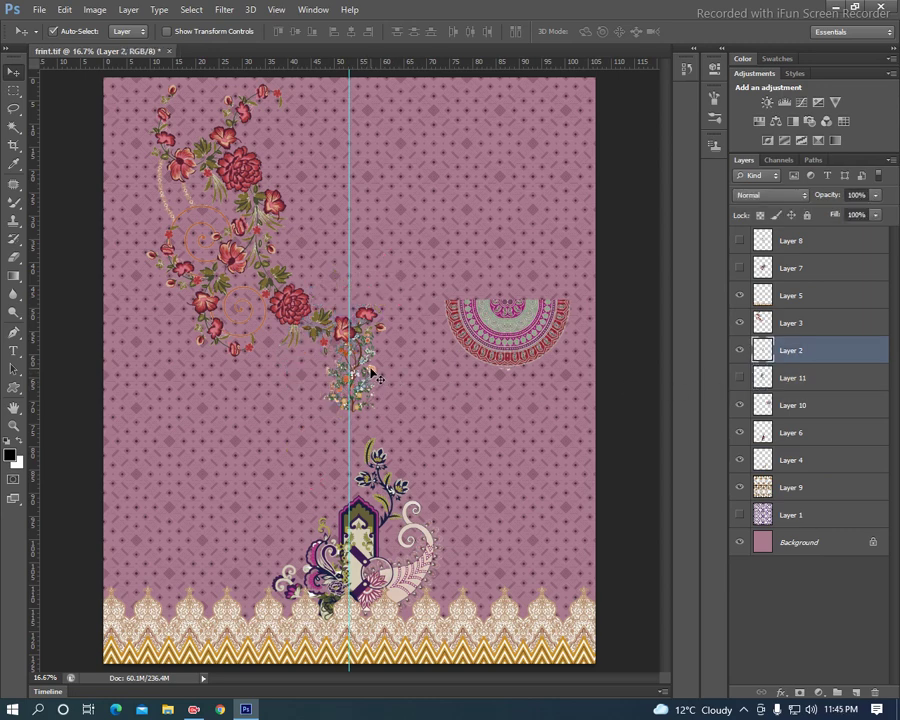
key(Delete)
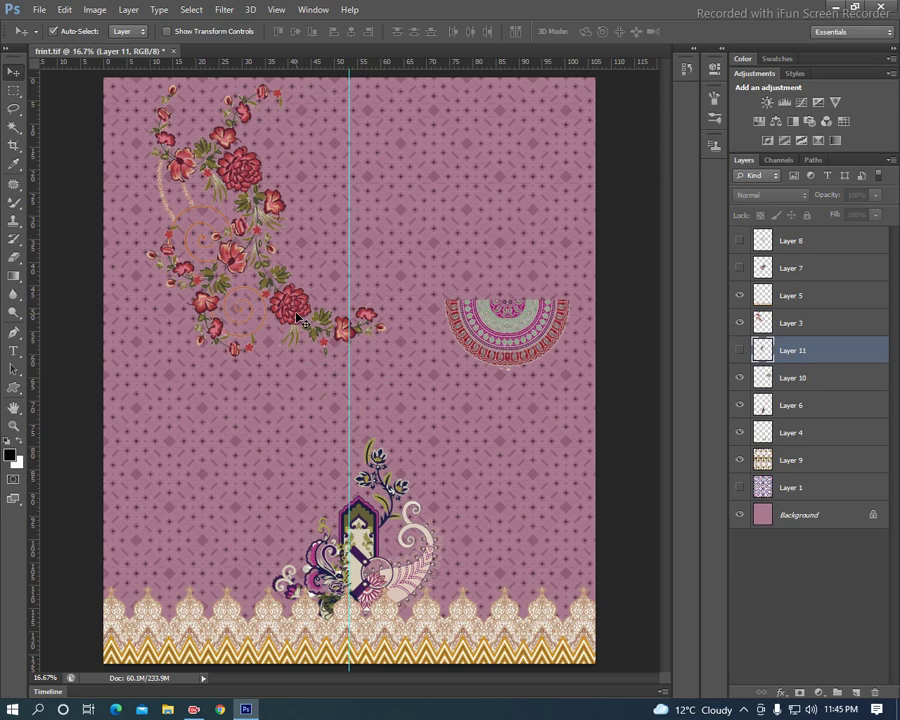
Scale the red floral spray at the upper left to about 81.6%
click(300, 320)
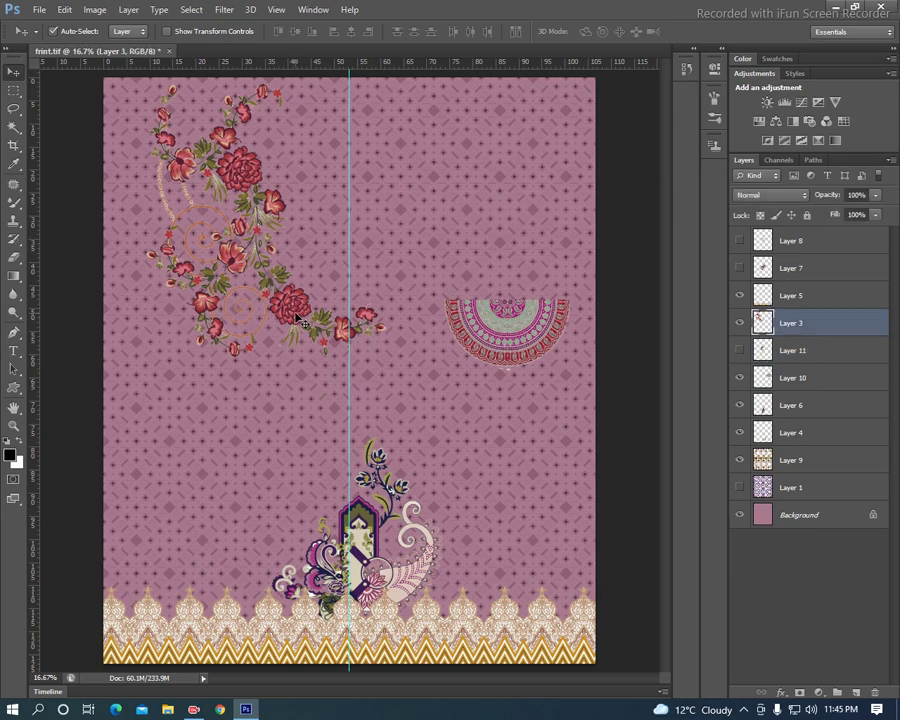
key(ctrl+t)
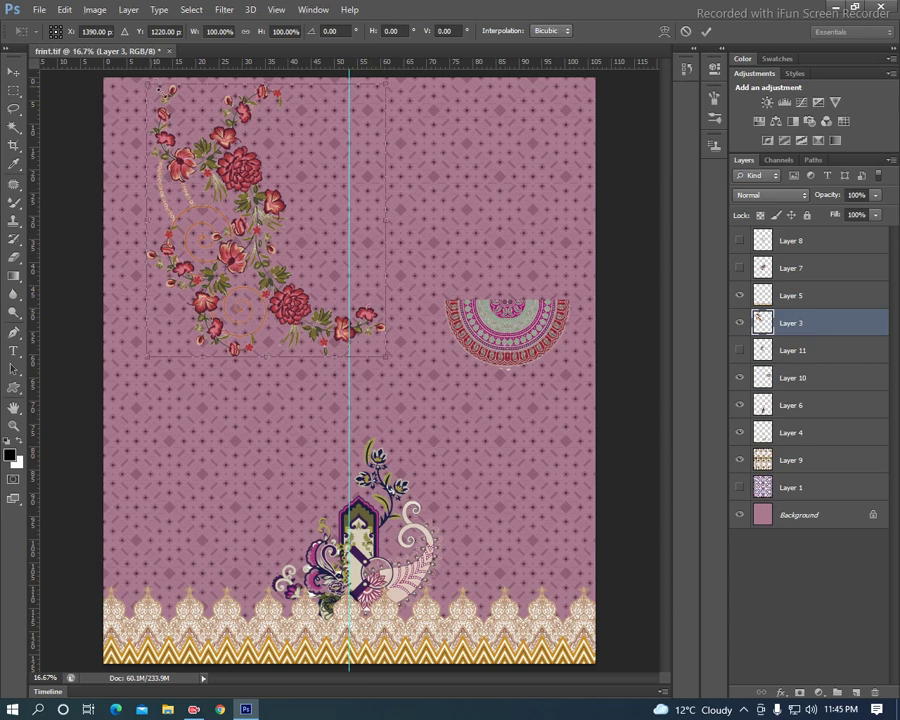
drag(149, 85, 170, 108)
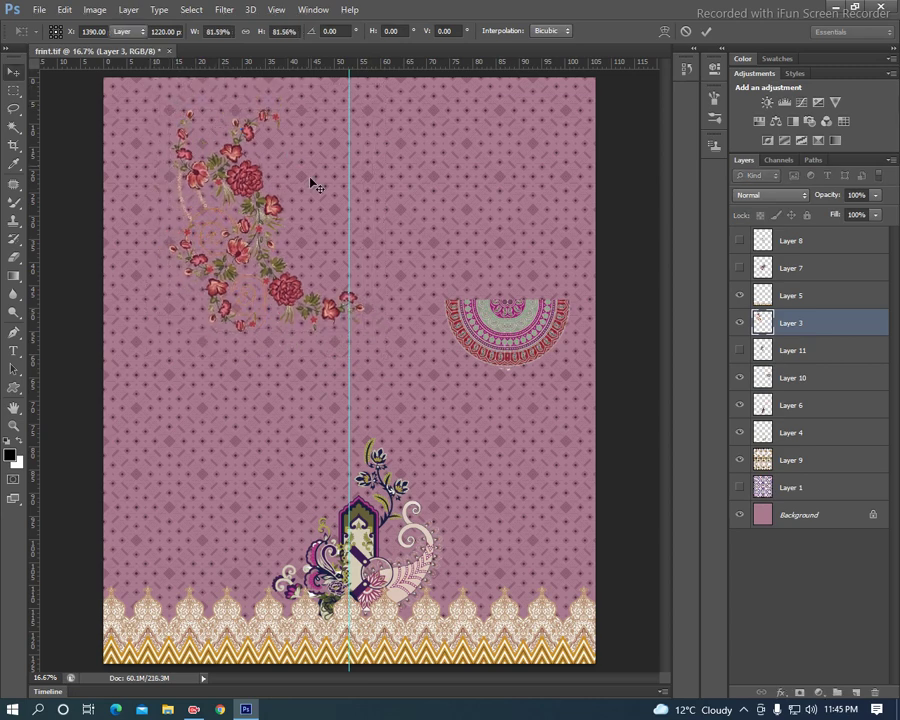
key(Return)
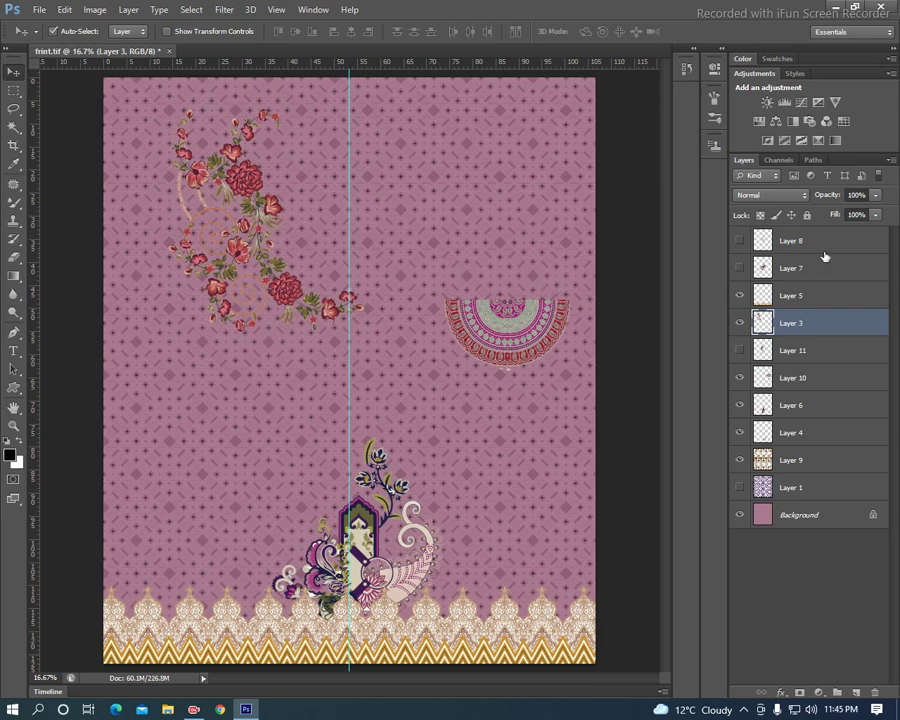
Set Layer 3's blend mode to Luminosity with 57% opacity
click(765, 195)
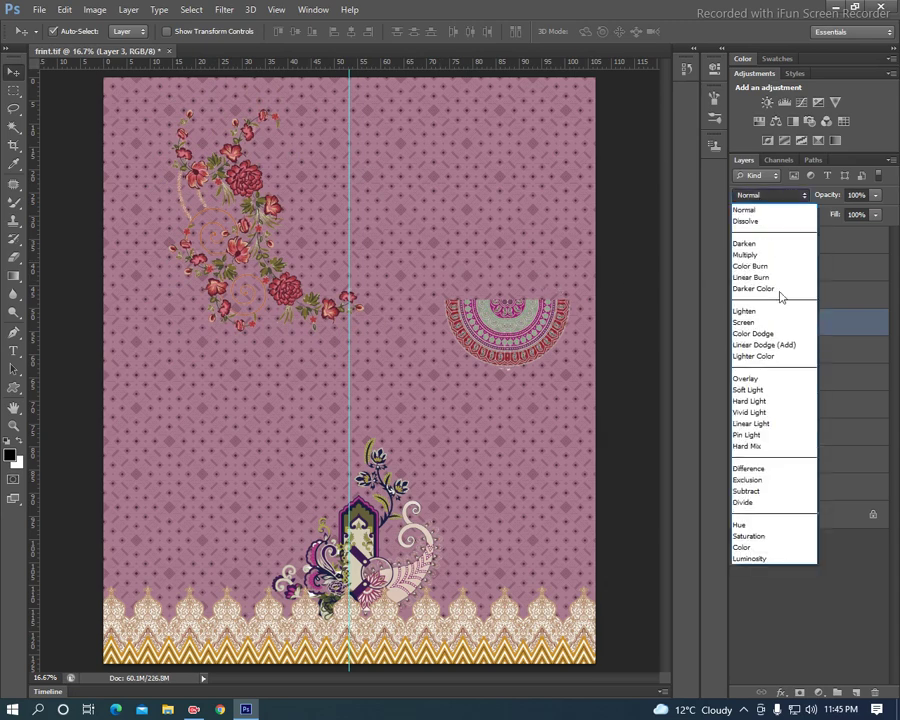
click(748, 558)
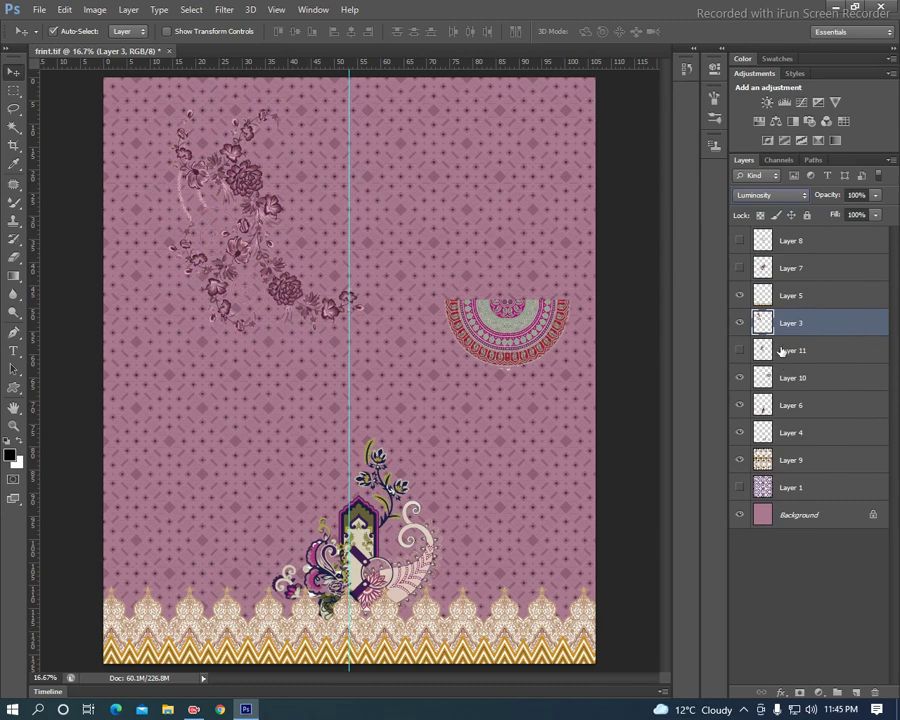
click(875, 198)
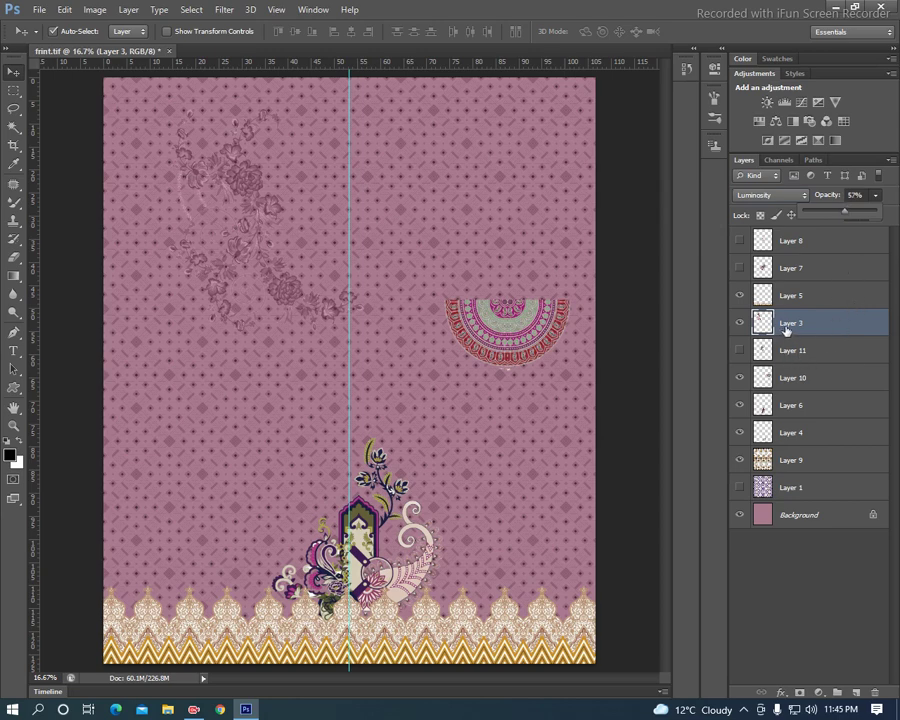
click(804, 352)
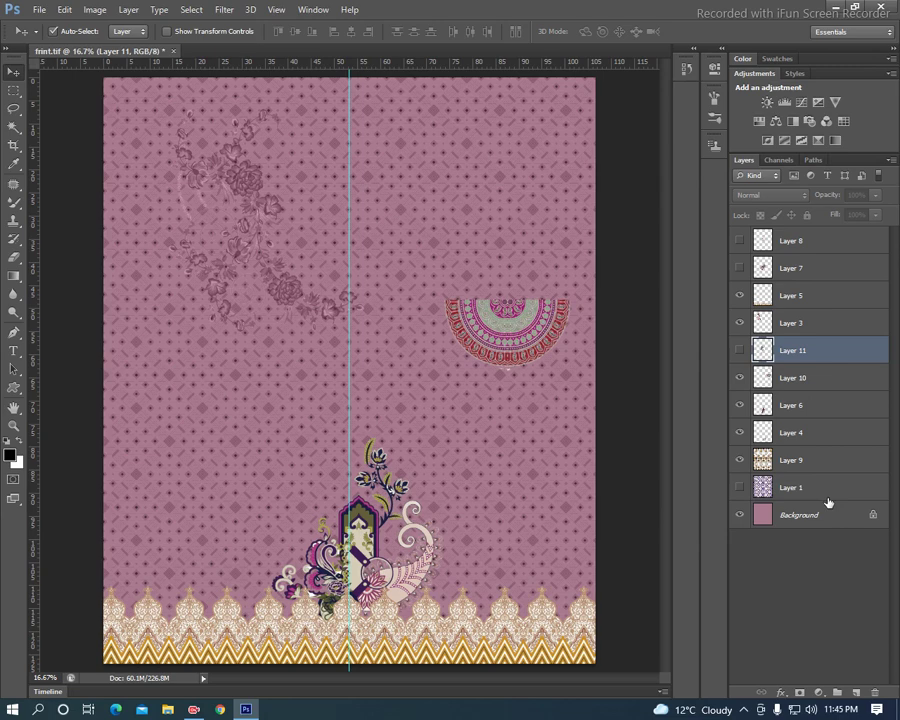
Create Layer 12 and load the floral spray's outline as a selection, hiding Layer 9
key(ctrl+shift+n)
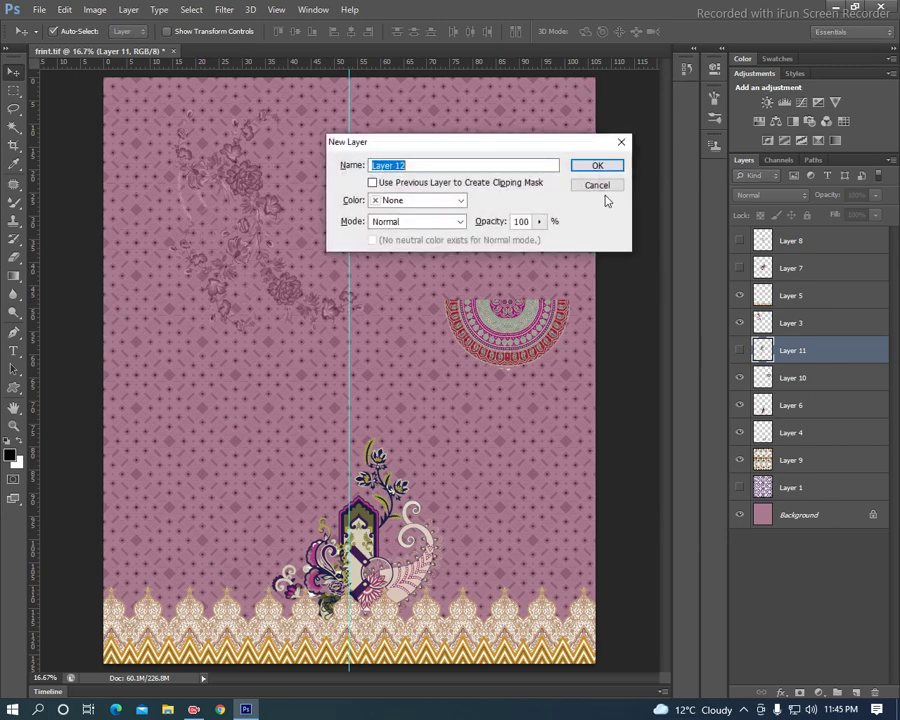
click(596, 167)
click(789, 322)
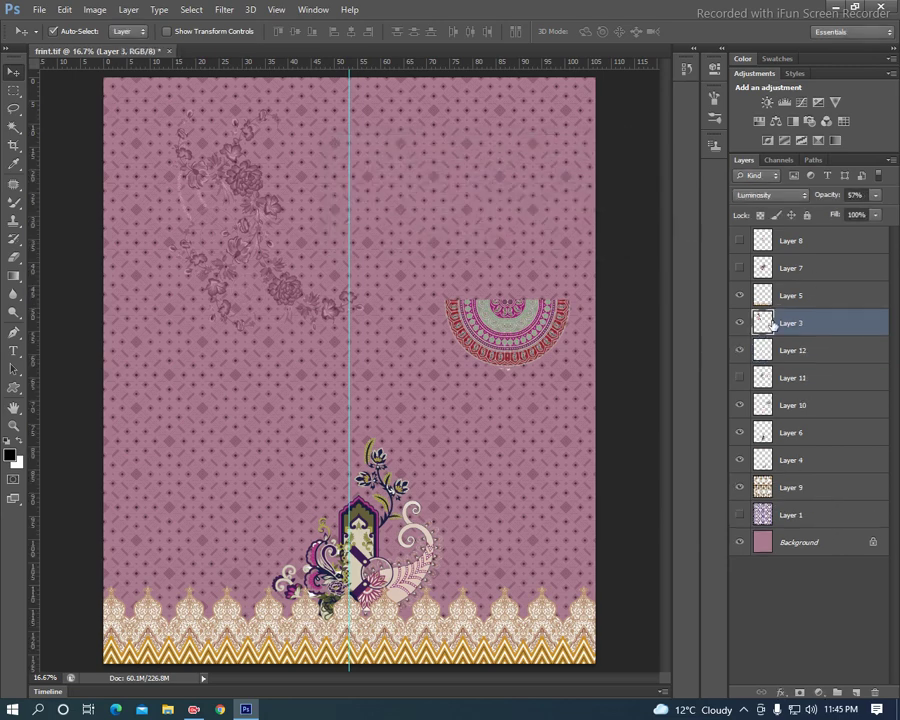
ctrl+click(765, 325)
click(781, 348)
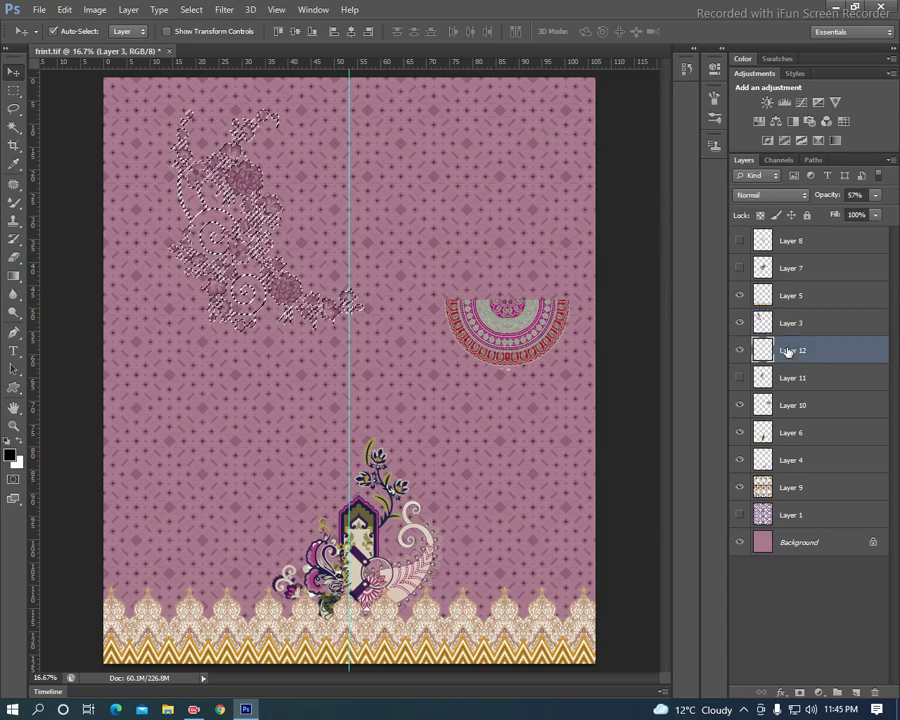
click(739, 487)
Paint the selection on Layer 12 in background mauve, restore Layer 9, and deselect
key(b)
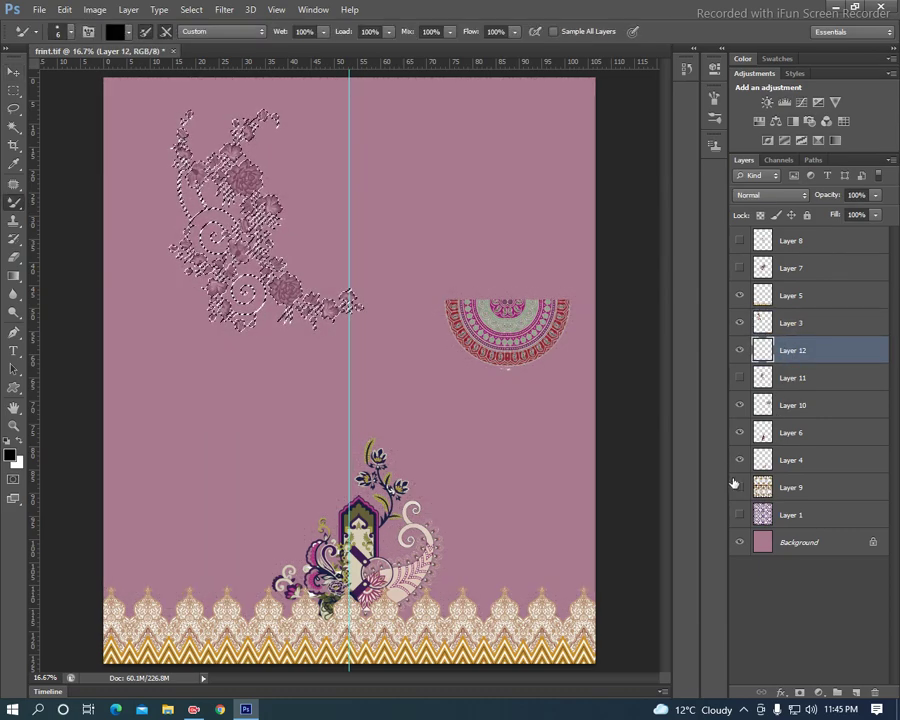
key(alt)
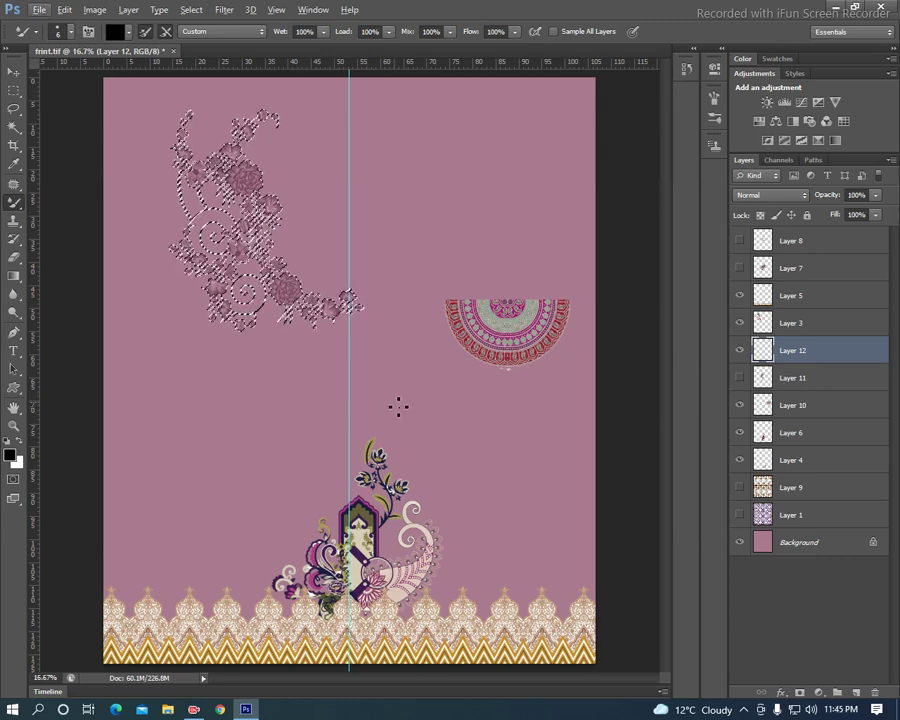
right_click(21, 207)
click(62, 200)
alt+click(455, 418)
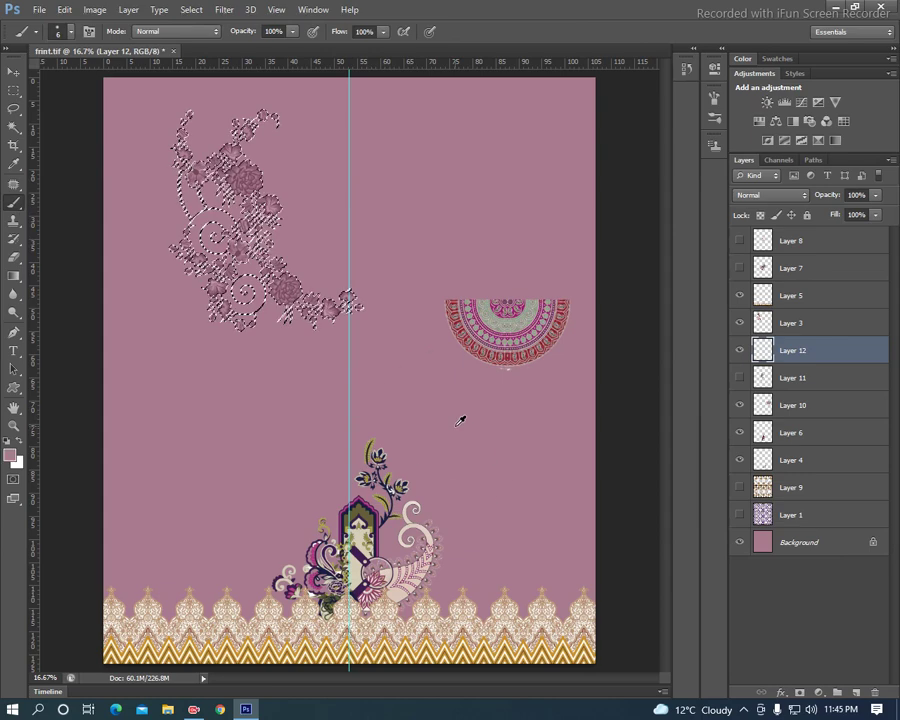
click(739, 487)
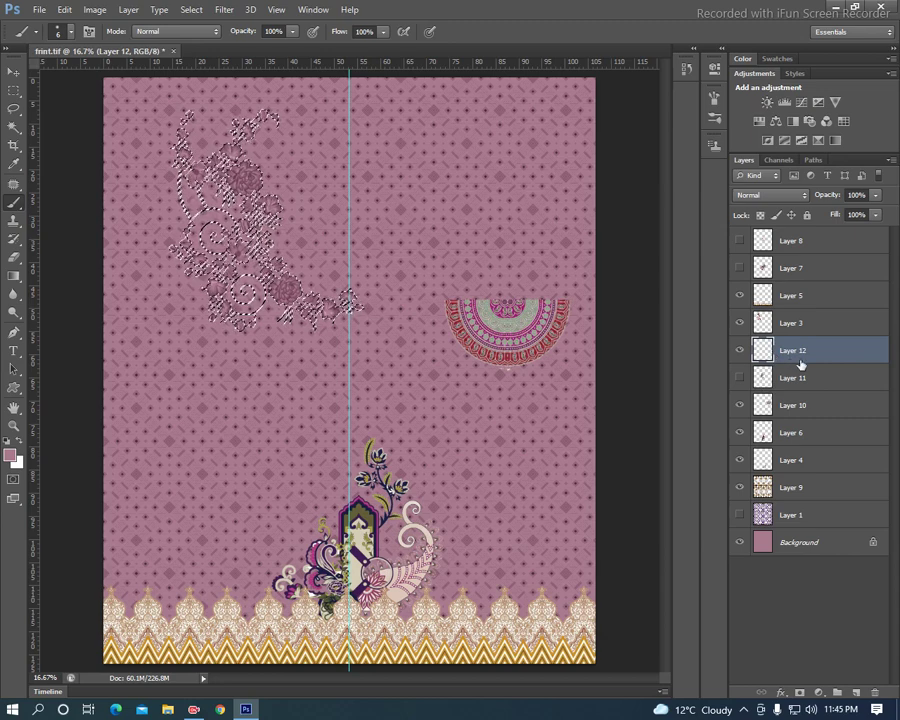
key(ctrl+d)
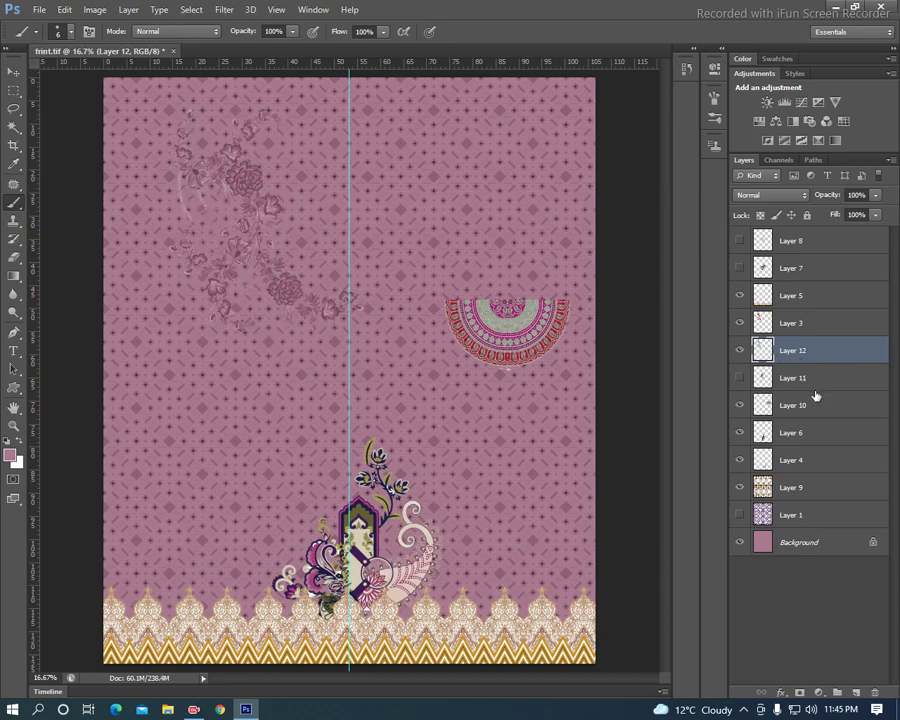
ctrl+click(802, 325)
Move Layers 3 and 12 to the lower-left corner, flipped vertically and horizontally
key(ctrl+t)
drag(181, 295, 193, 308)
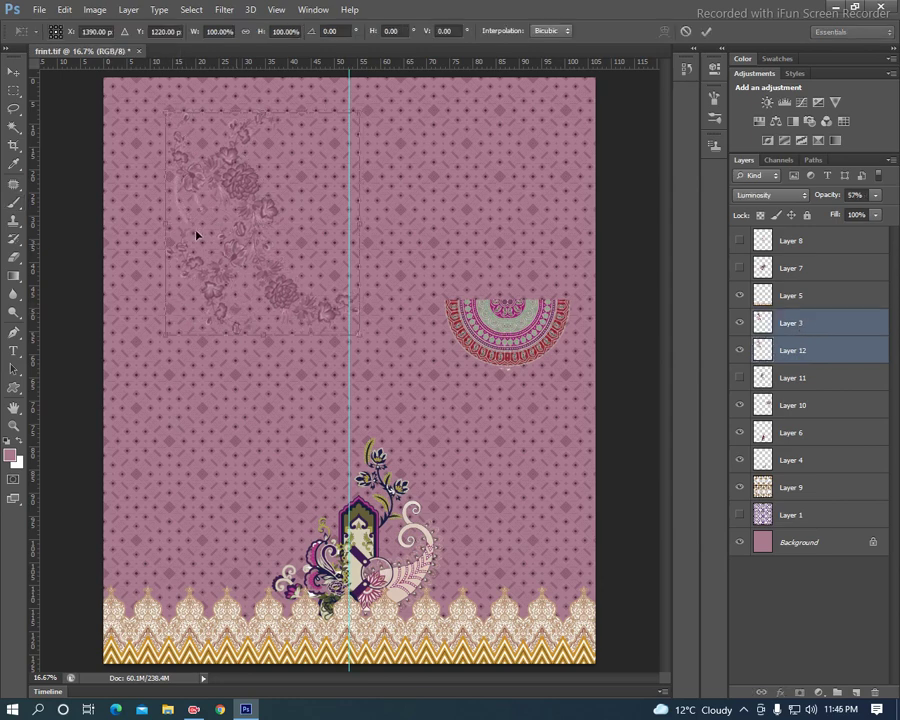
right_click(281, 367)
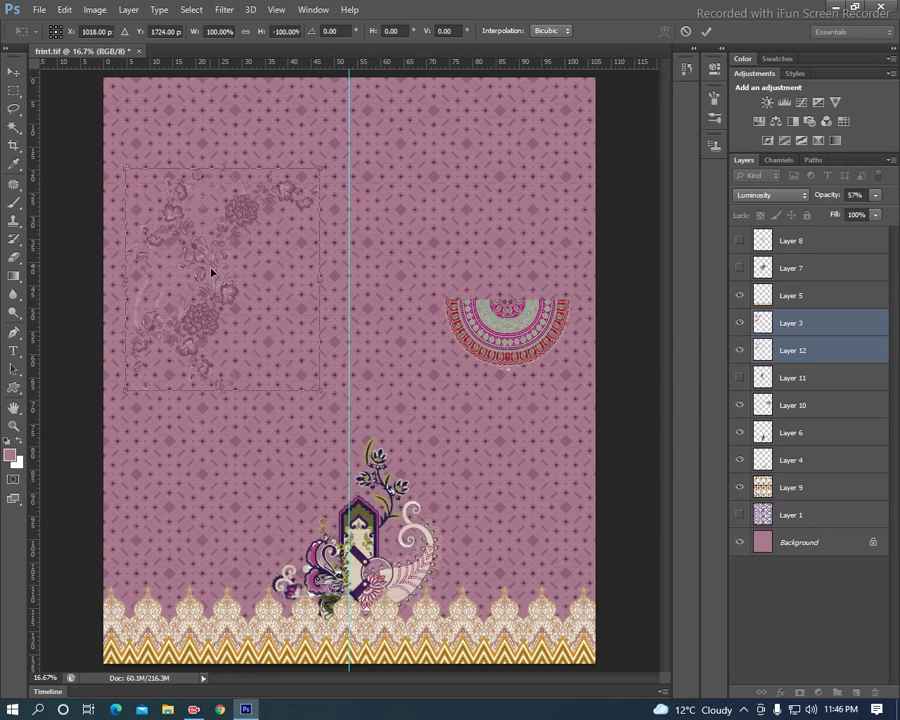
drag(210, 268, 224, 538)
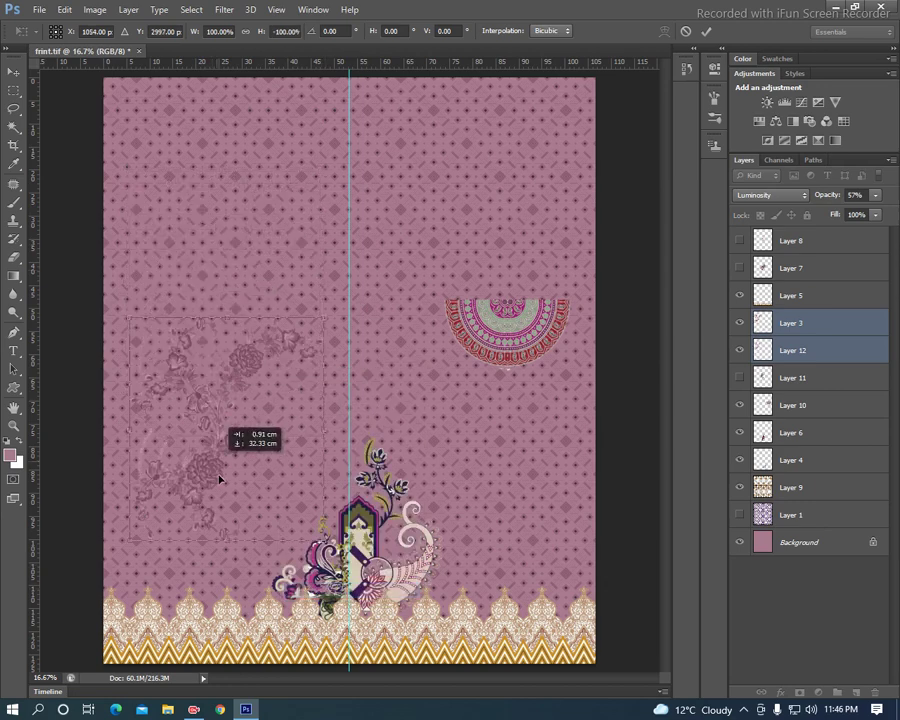
drag(224, 538, 198, 536)
right_click(210, 538)
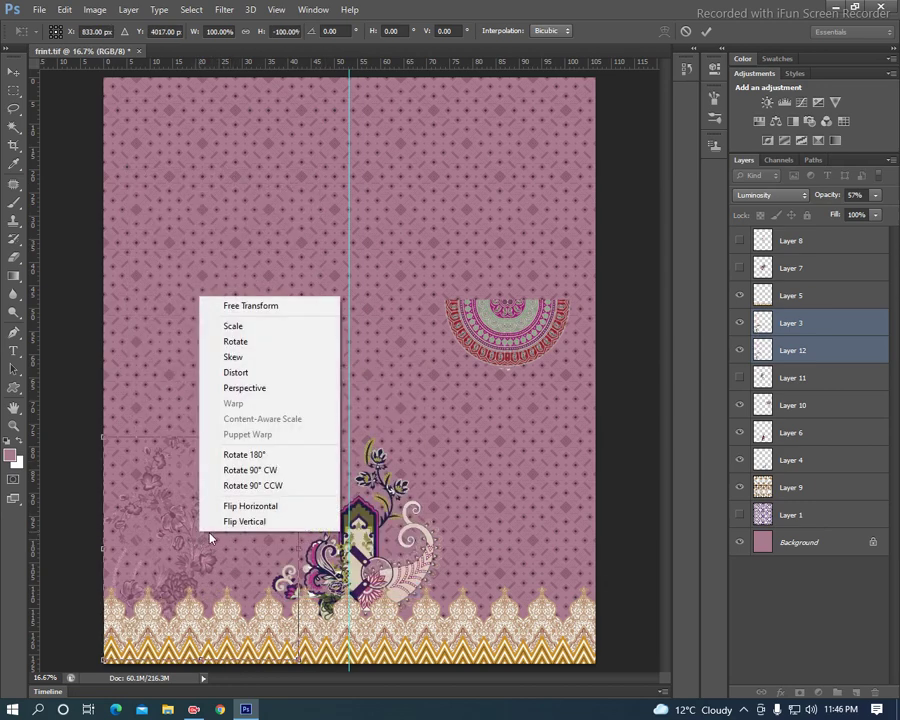
click(258, 507)
drag(250, 525, 229, 513)
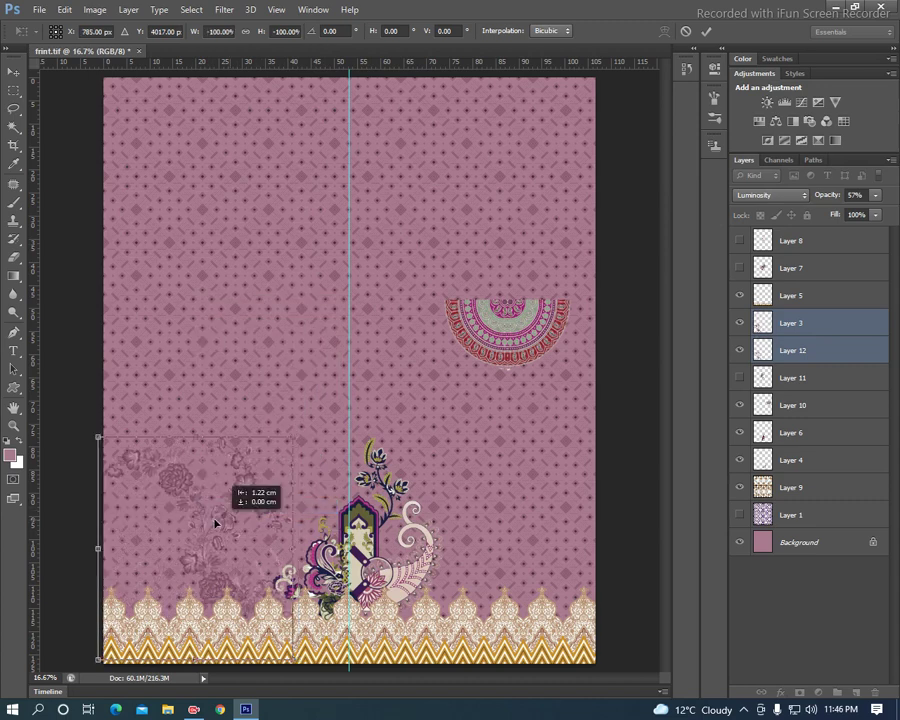
key(ctrl+z)
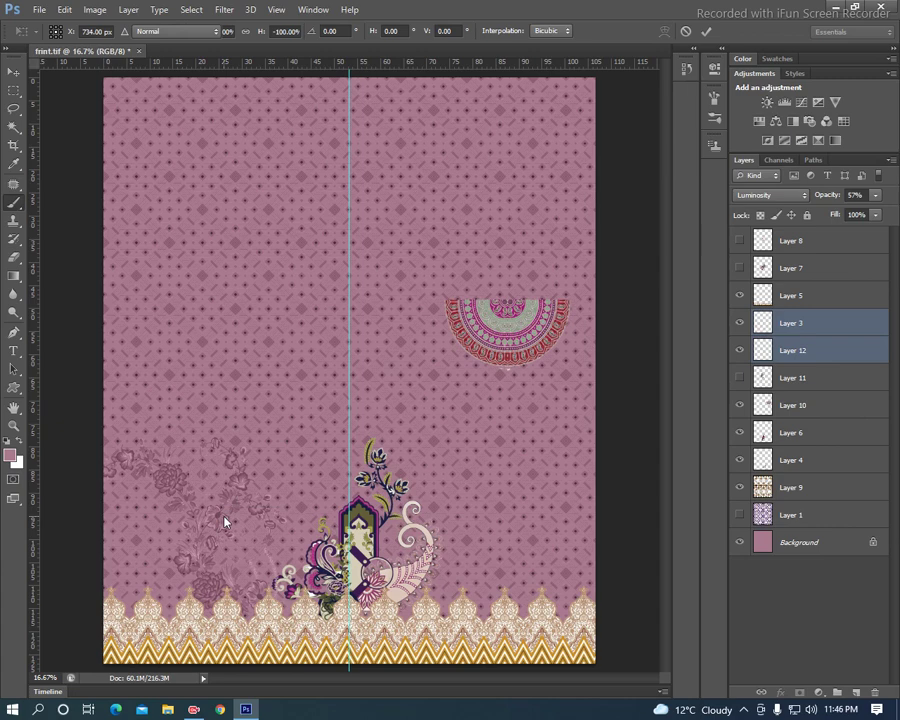
key(Return)
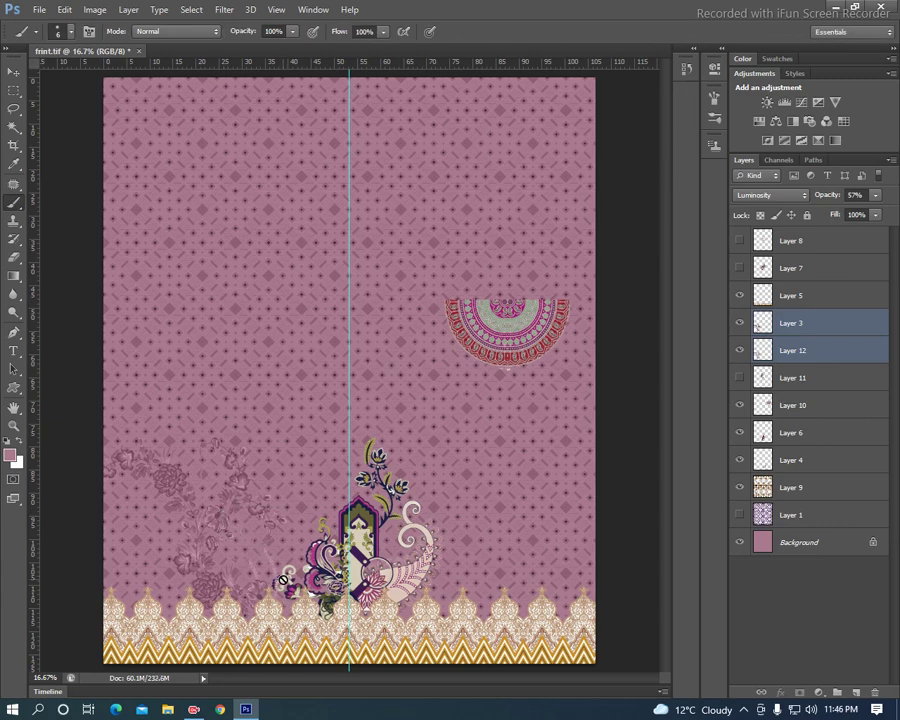
Add a new Layer 13 and move it between Layer 6 and Layer 4
key(ctrl+shift+n)
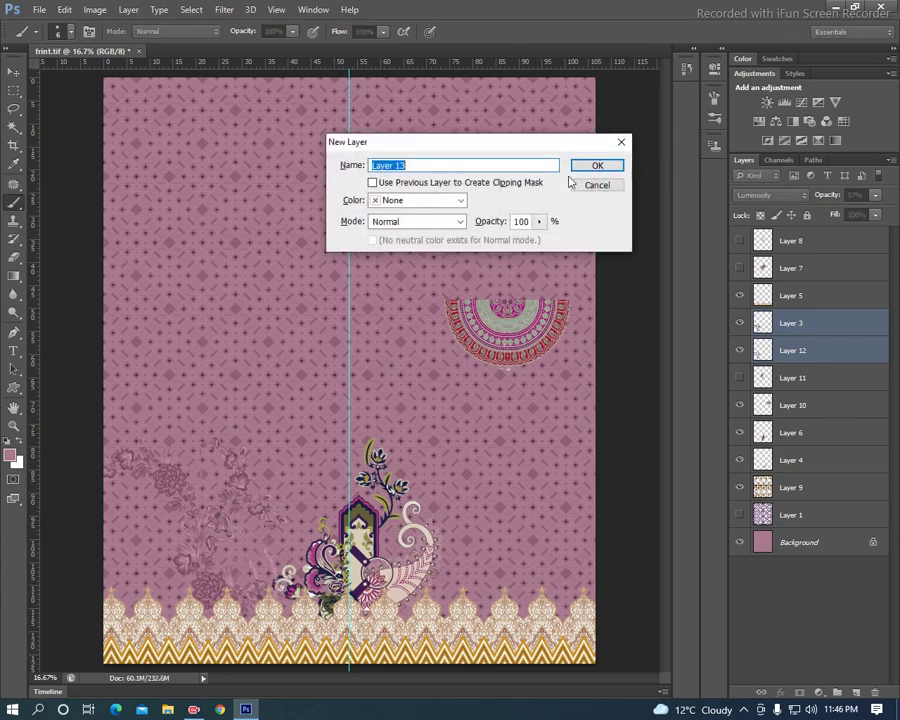
click(590, 168)
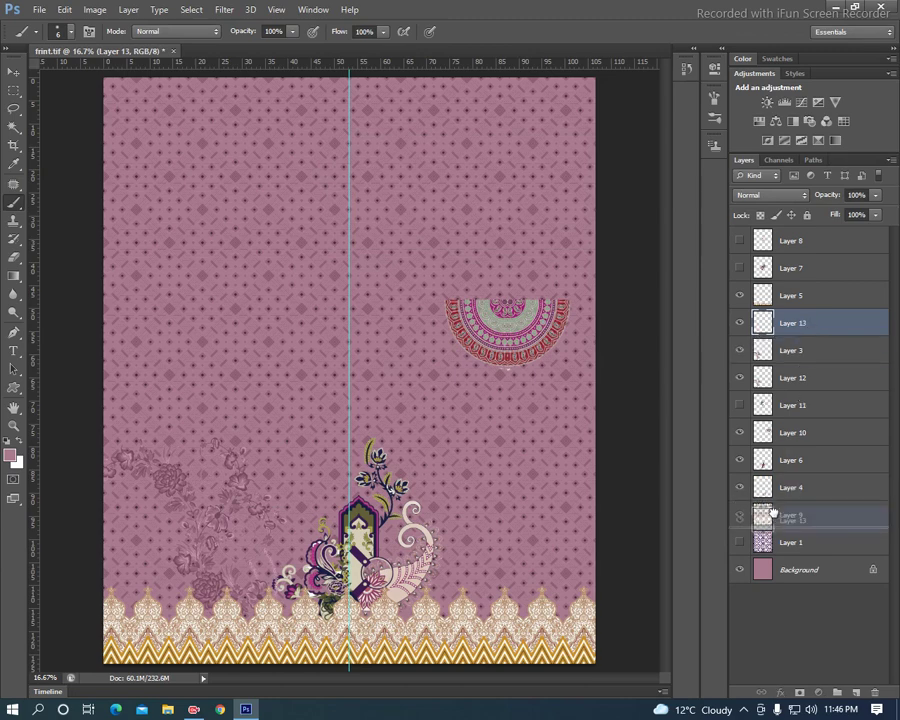
drag(773, 515, 774, 478)
Lasso the bottom-left corner and fill it with olive sampled from the motif
key(l)
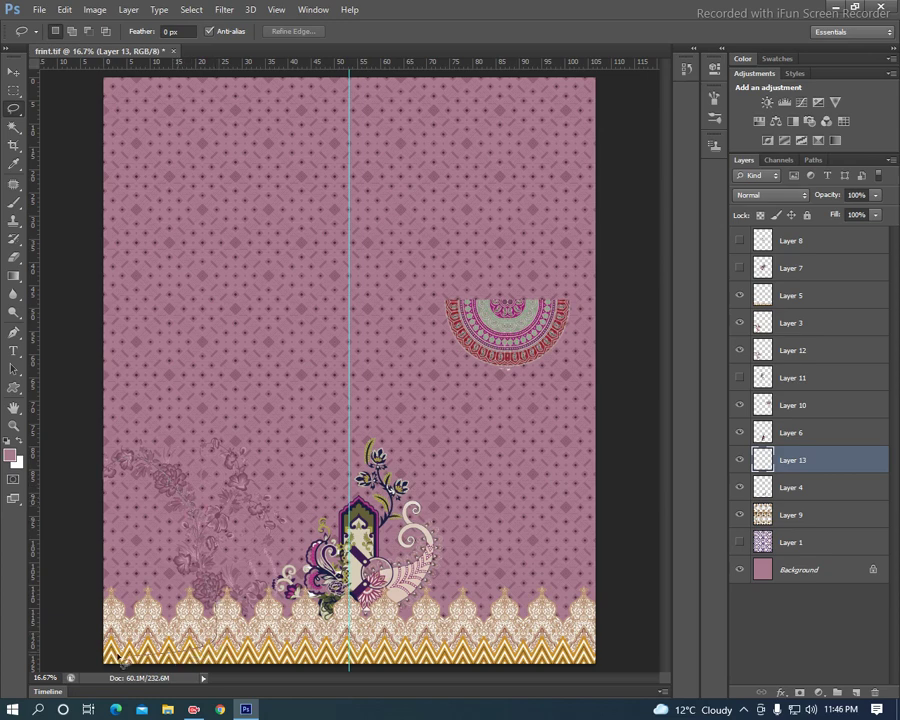
drag(32, 572, 60, 660)
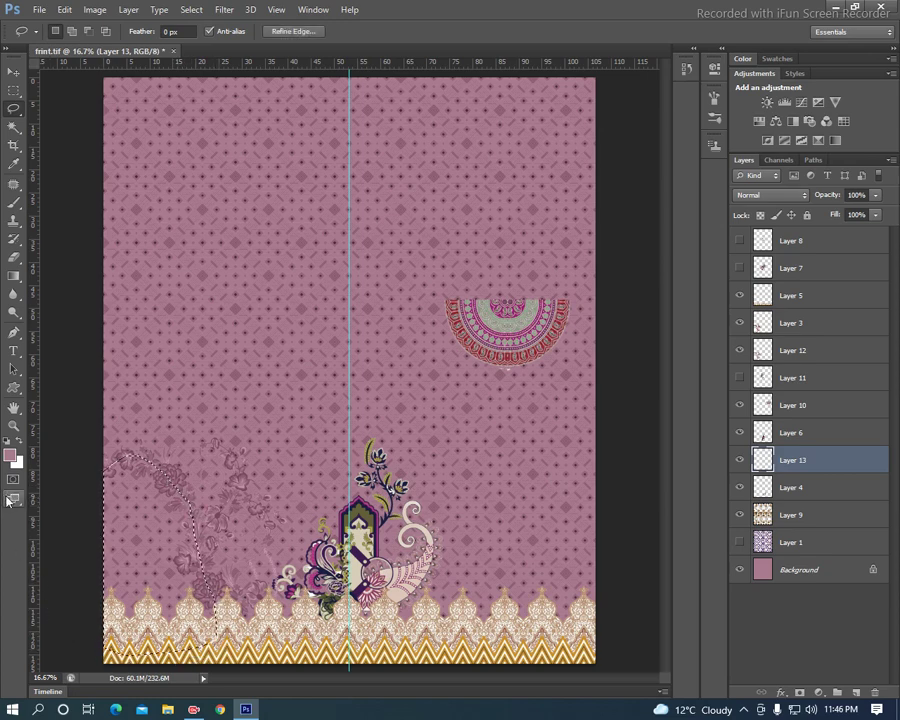
key(b)
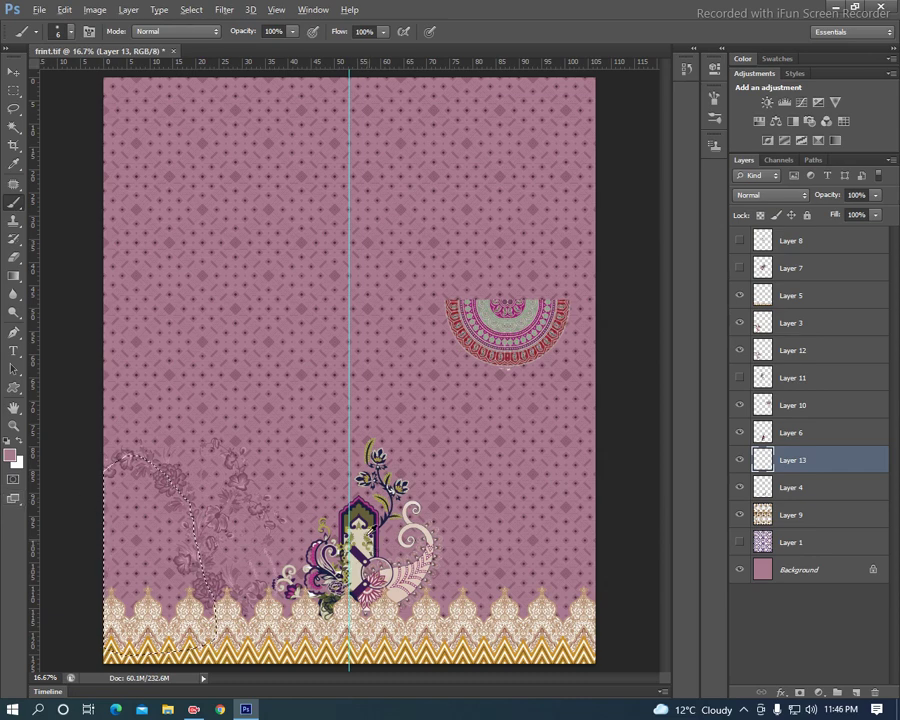
alt+click(366, 554)
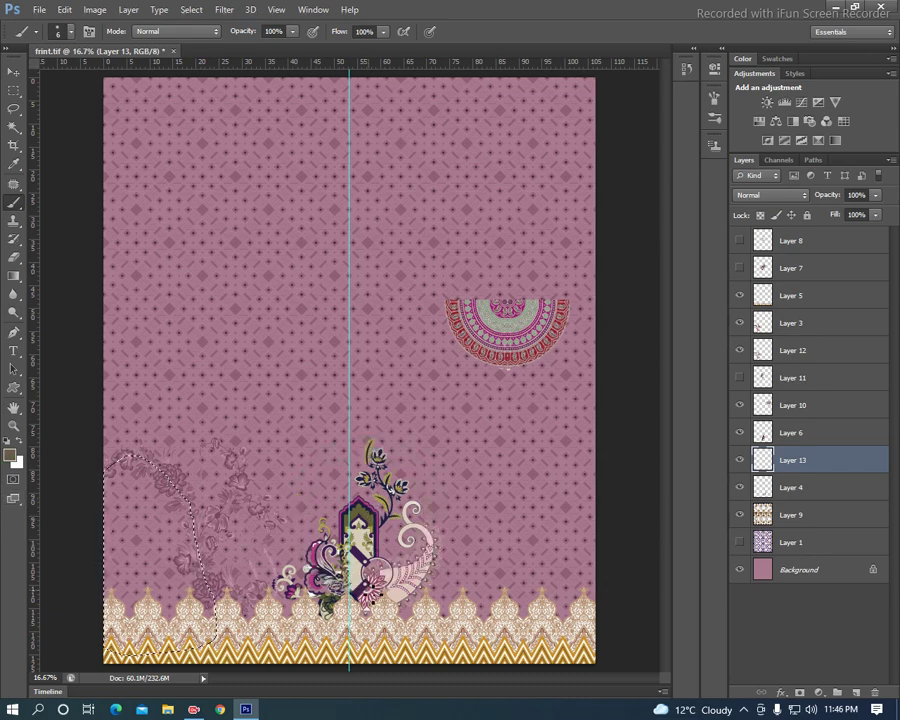
key(alt+BackSpace)
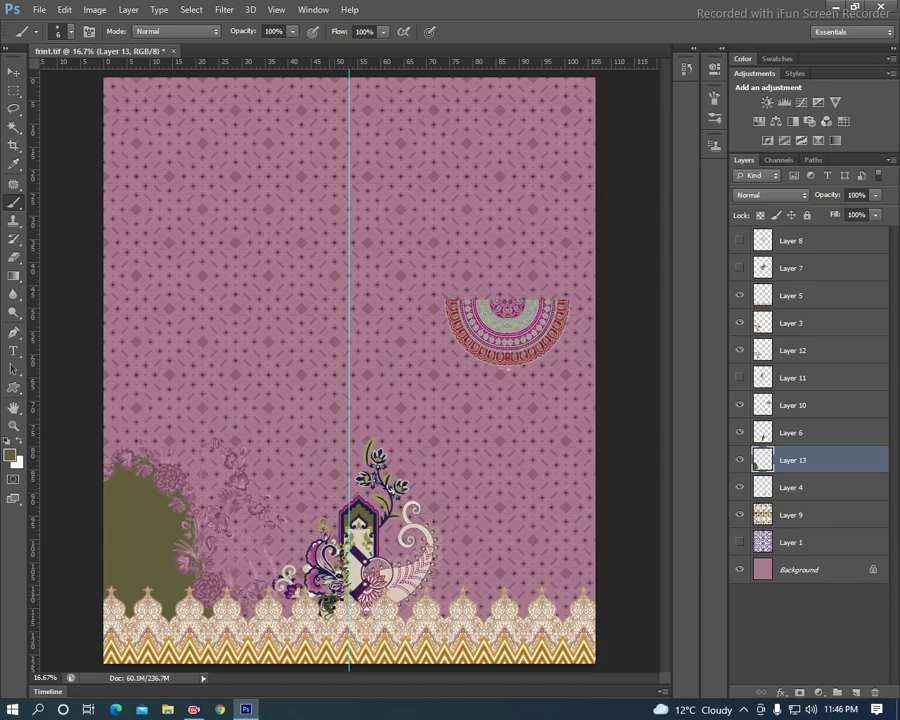
Merge Layer 3 with Layer 12, then undo back to Layer 3 active
key(v)
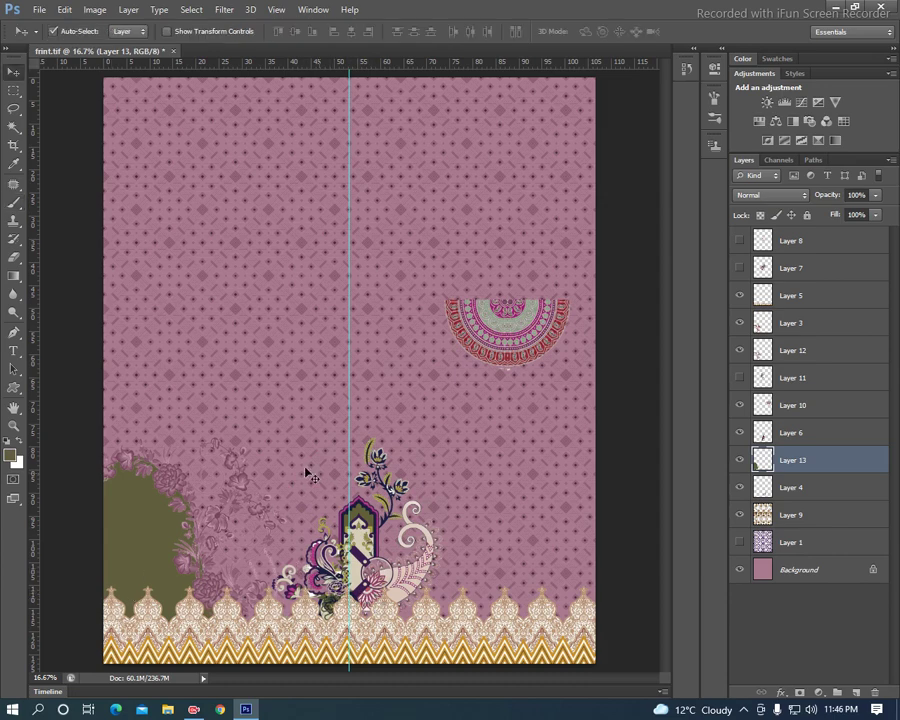
click(175, 484)
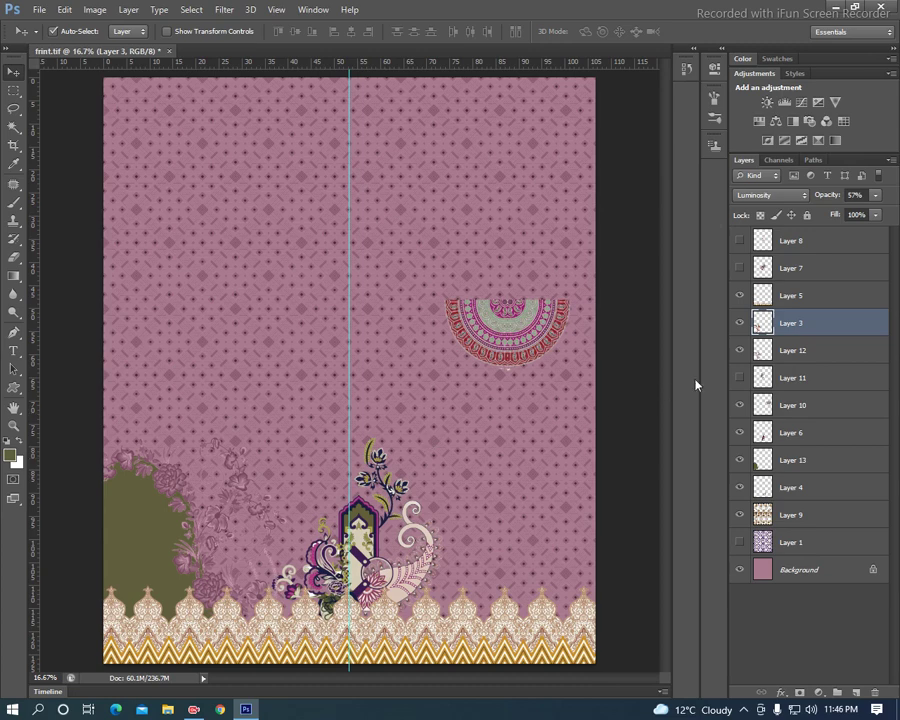
ctrl+click(802, 348)
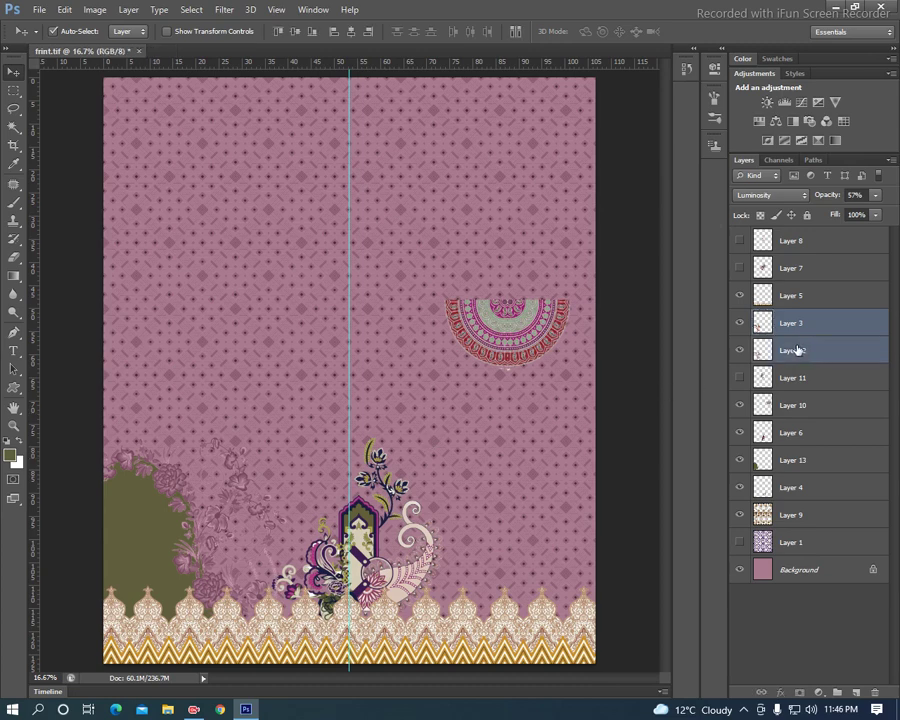
key(ctrl+e)
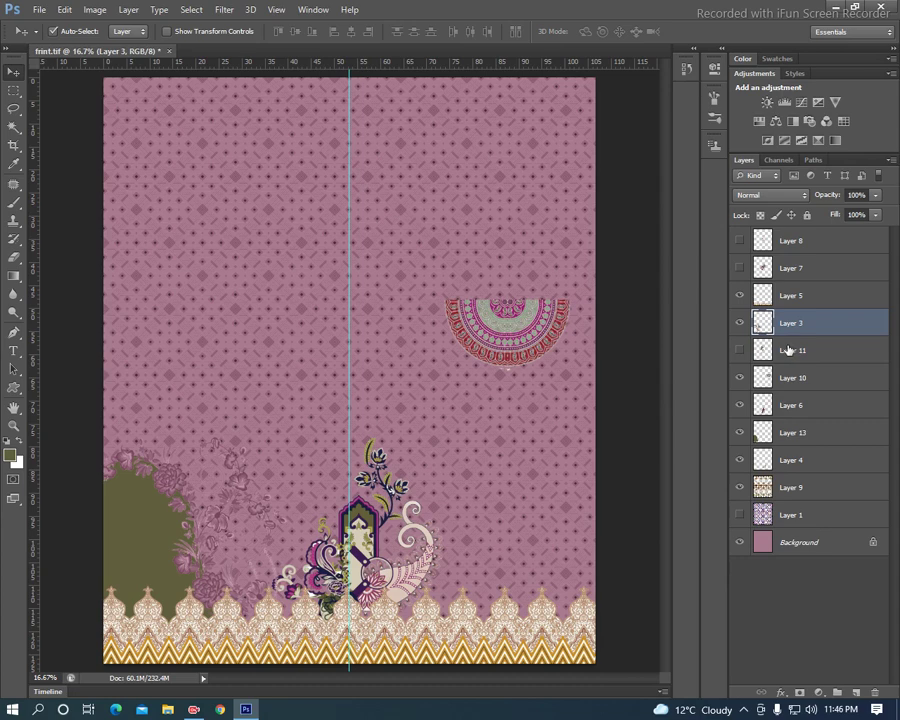
key(ctrl+z)
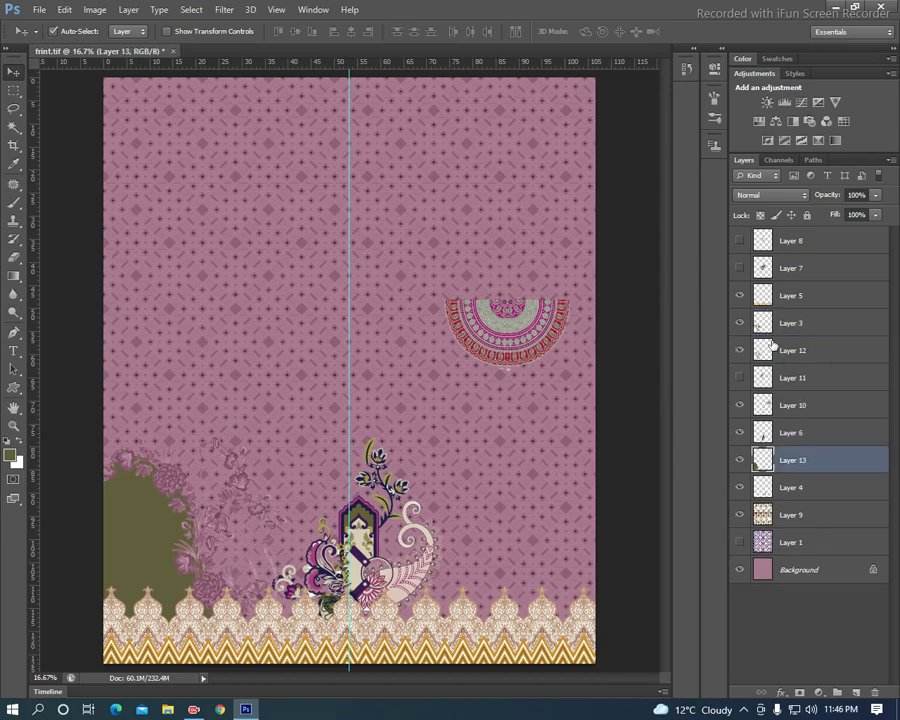
key(ctrl+z)
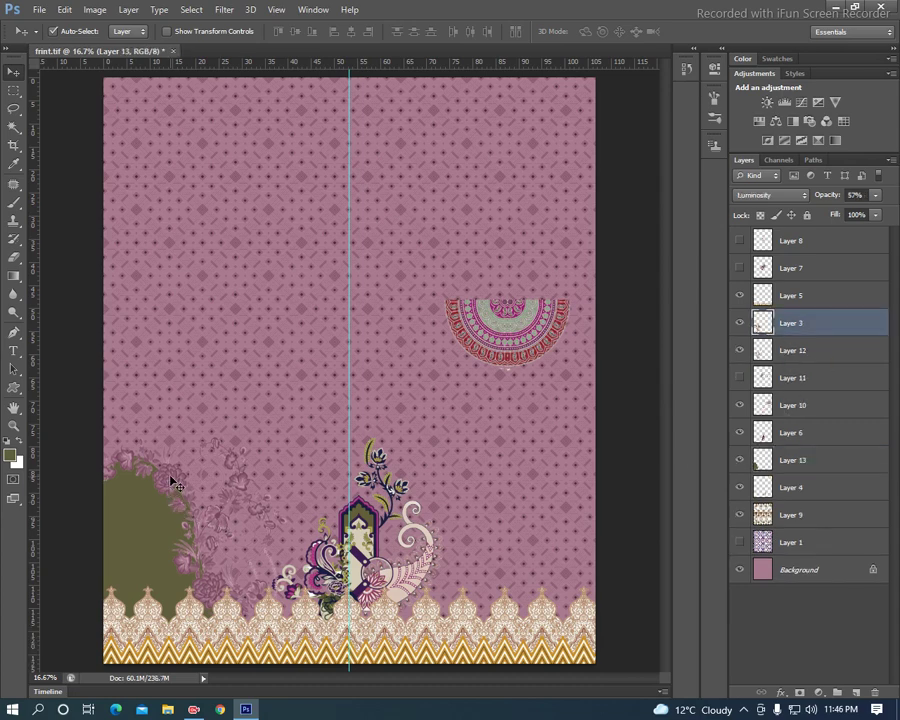
Save the panel as frint.tif, replacing the existing file and accepting the TIFF options
key(ctrl+shift+s)
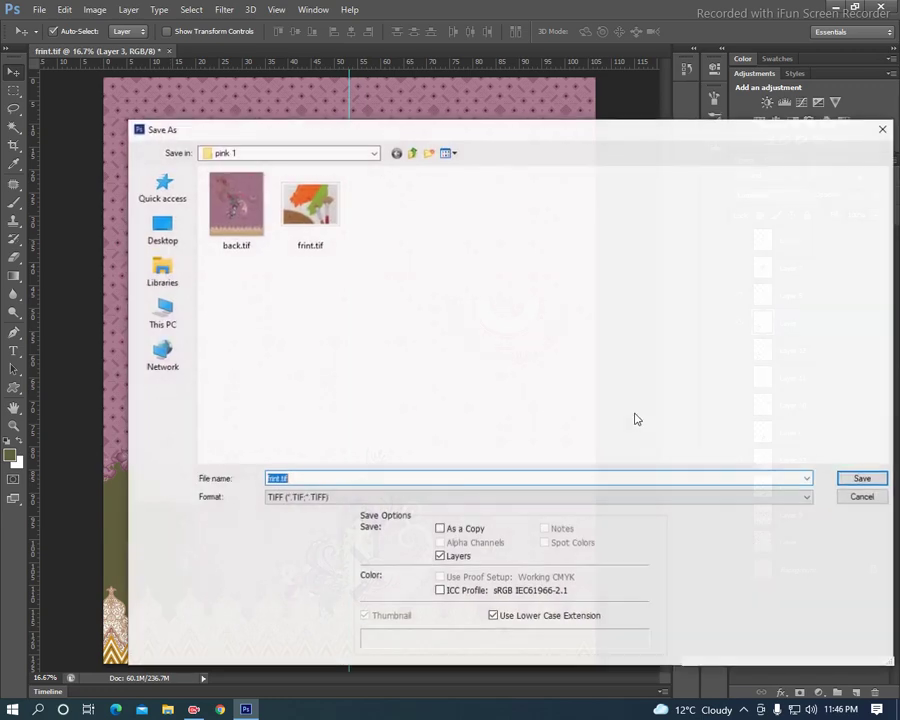
click(860, 478)
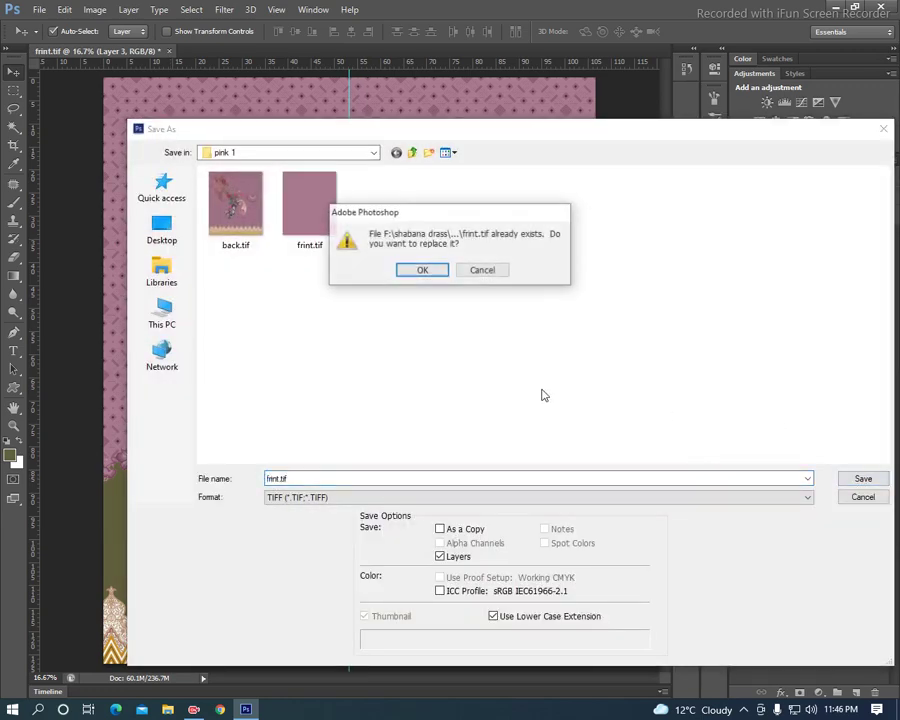
click(422, 272)
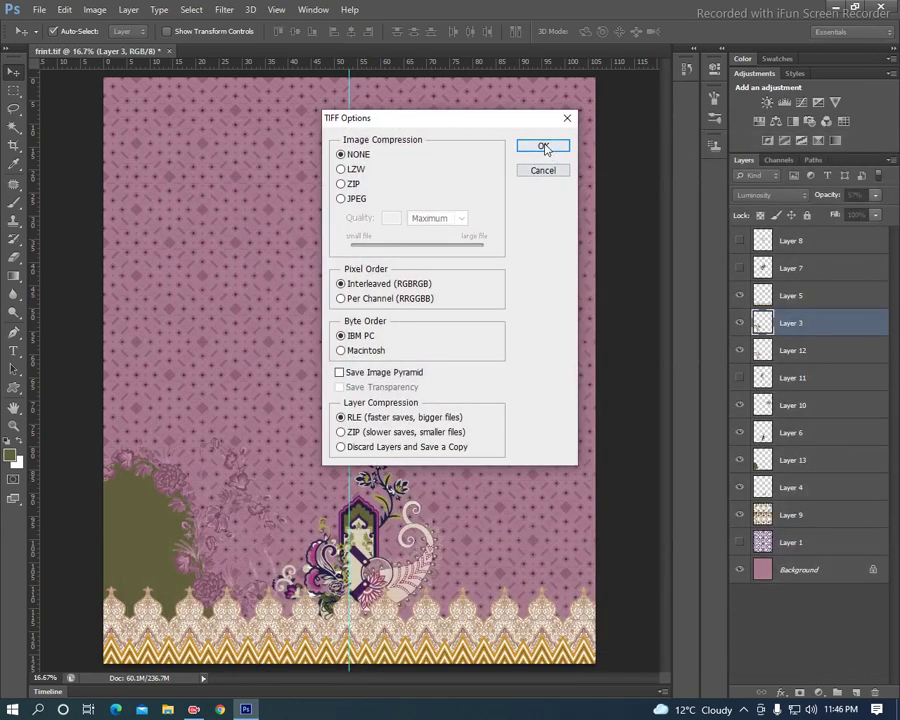
click(540, 145)
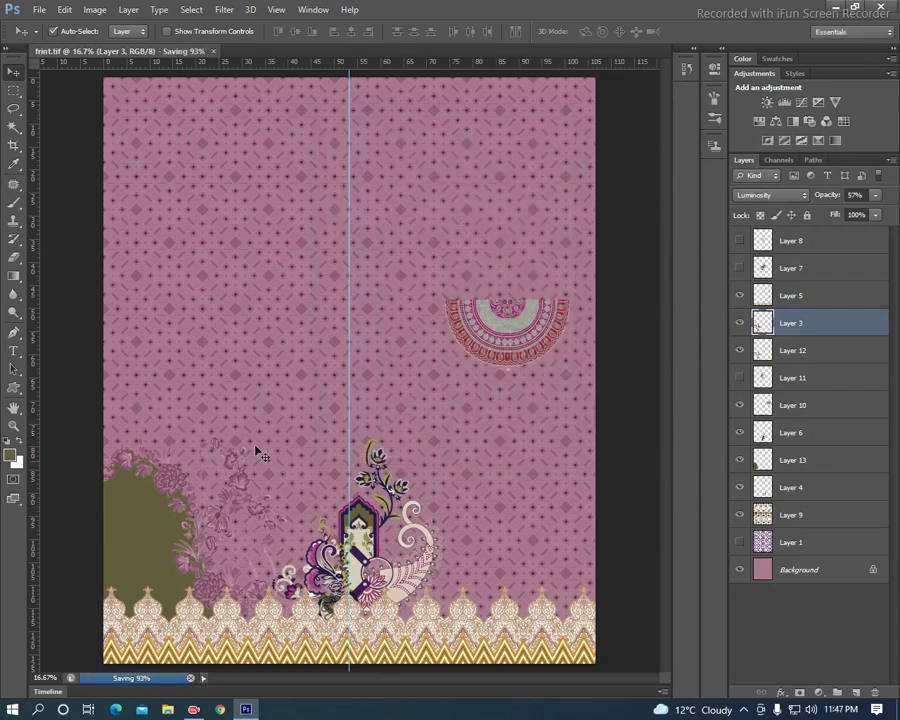
Repeat the mirror transform on the floral spray in Layer 3
key(ctrl+a)
key(alt+e)
key(a)
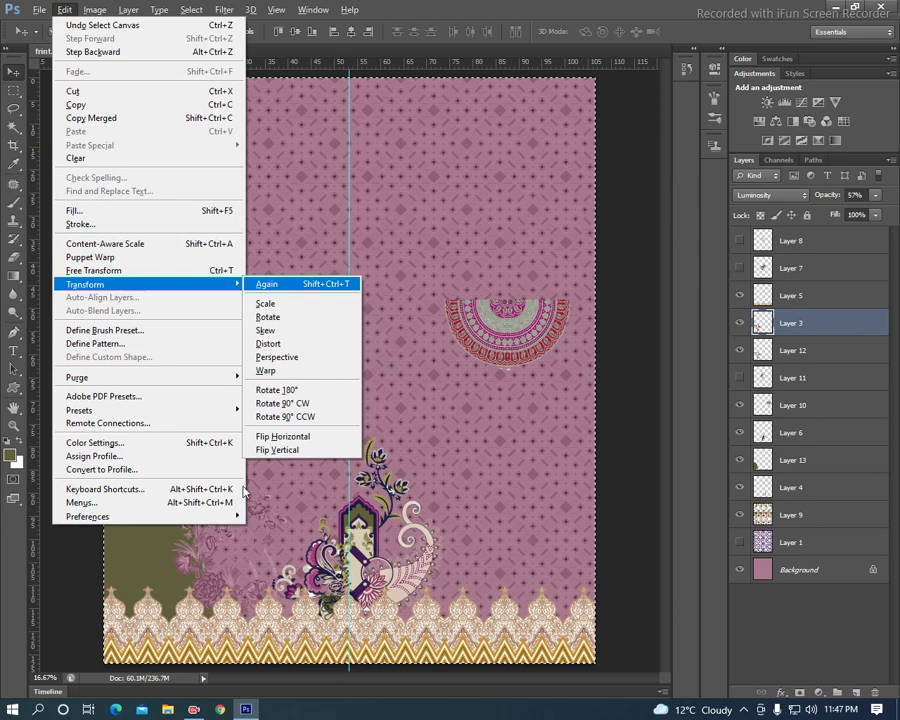
key(Return)
key(ctrl+d)
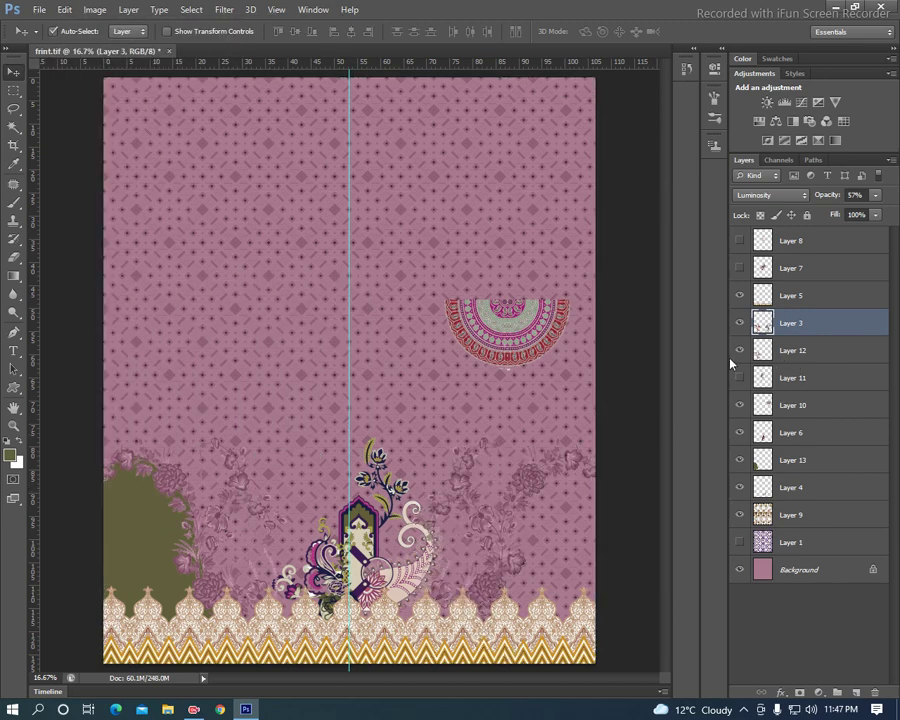
Repeat the mirror transform on the side swirl in Layer 12
click(793, 352)
key(ctrl+a)
key(alt+e)
key(a)
key(Return)
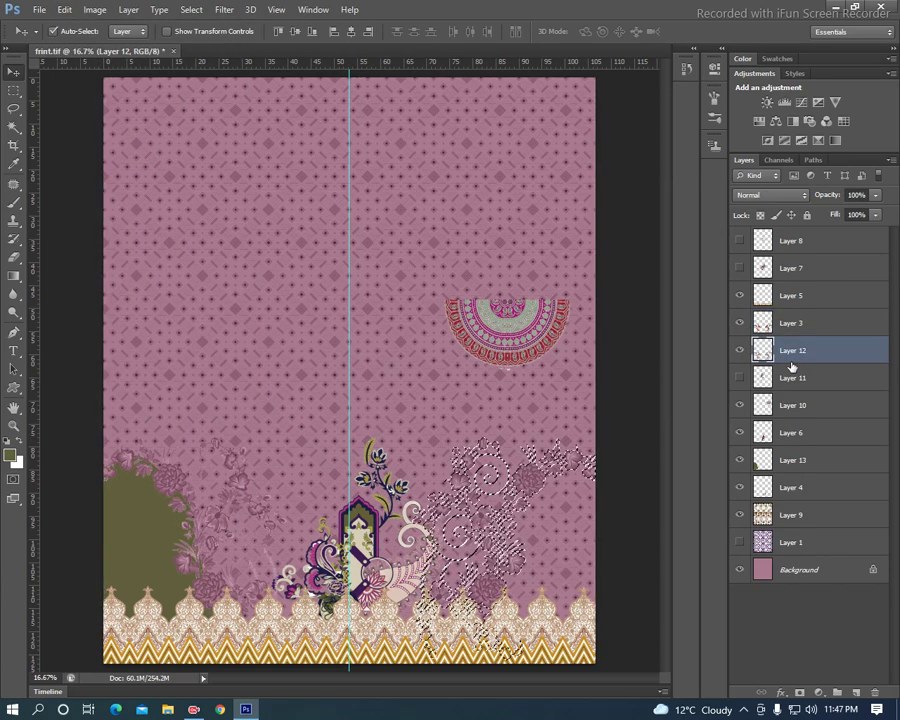
Flip the olive corner shape horizontally so it fills the lower-right corner too
click(117, 550)
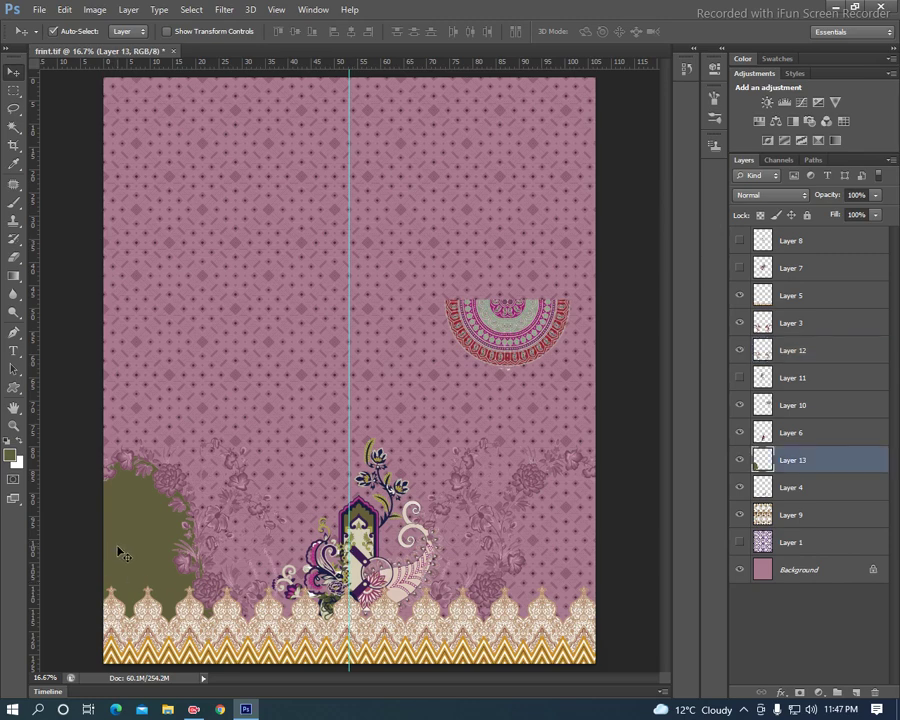
key(alt+e)
key(a)
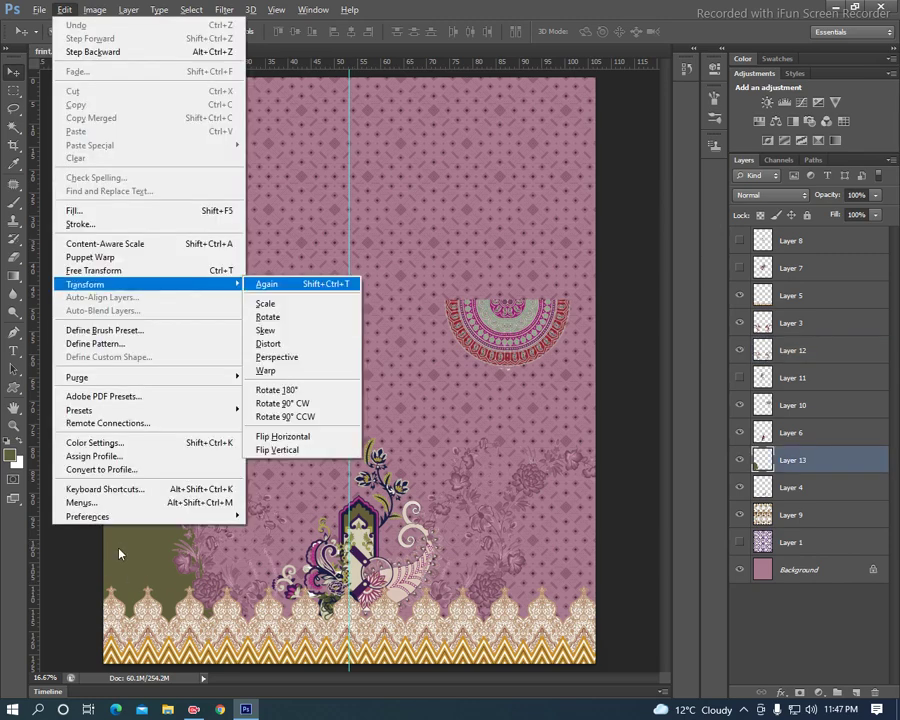
key(ctrl+alt+shift+t)
key(ctrl+z)
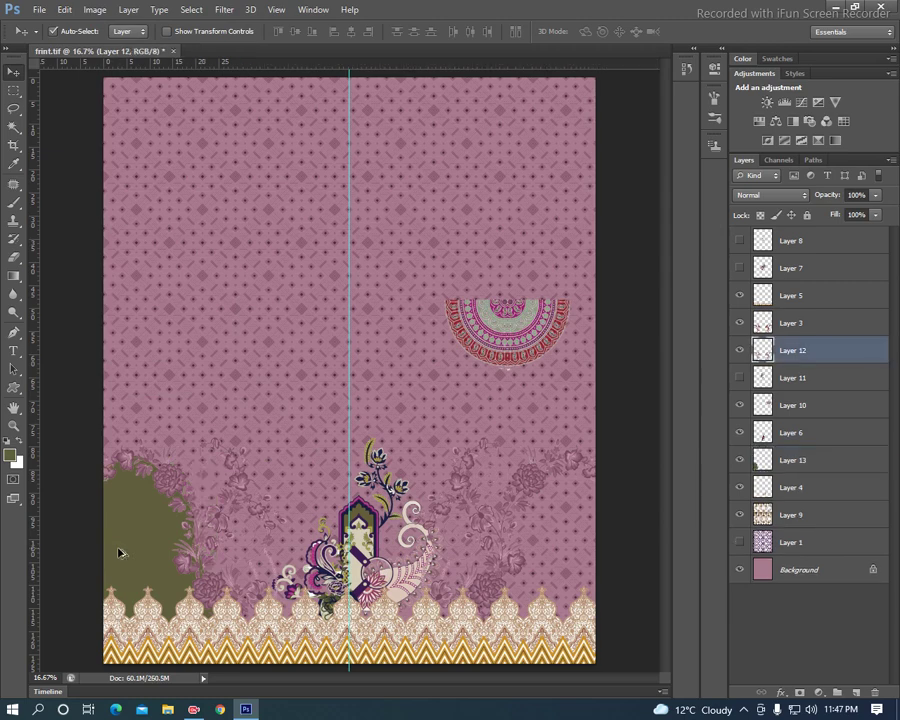
click(148, 545)
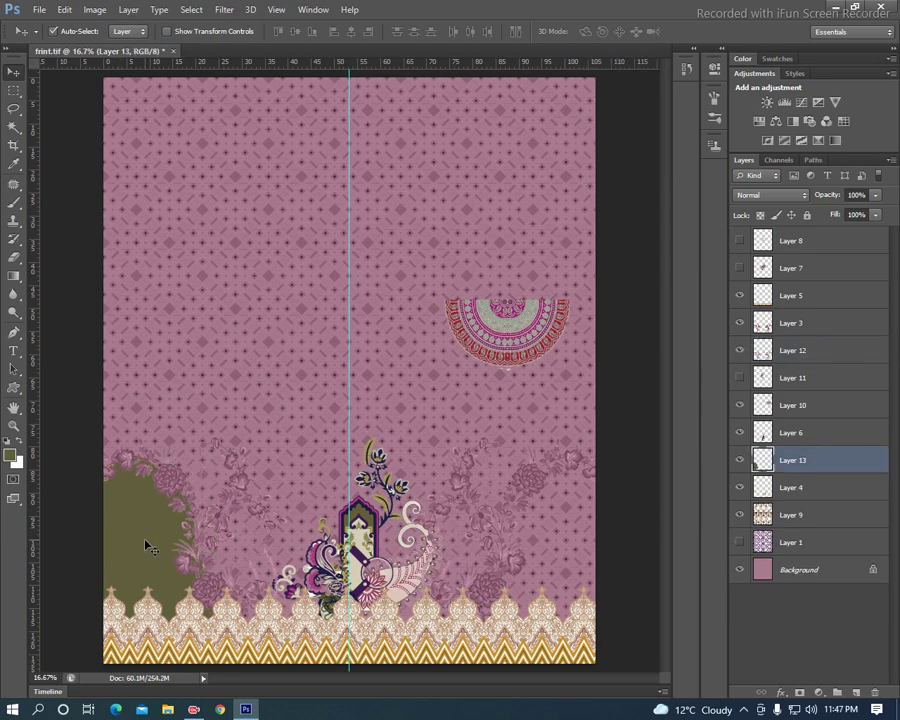
key(ctrl+a)
key(alt+e)
key(a)
key(h)
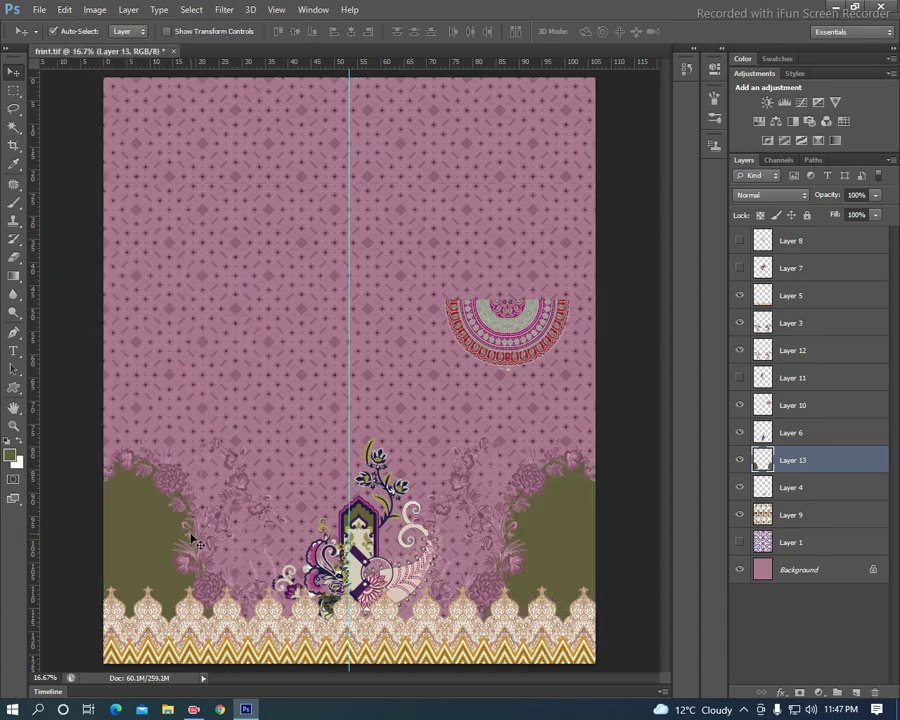
click(803, 515)
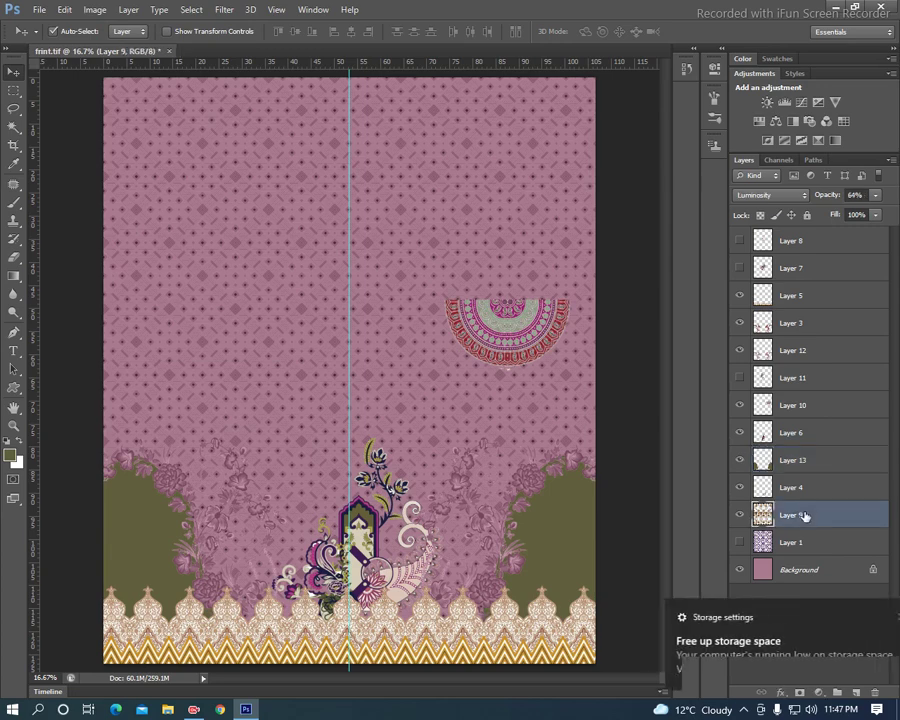
Move Layer 1 above Layer 13 and load the olive shapes' outline as a selection
drag(790, 542, 798, 467)
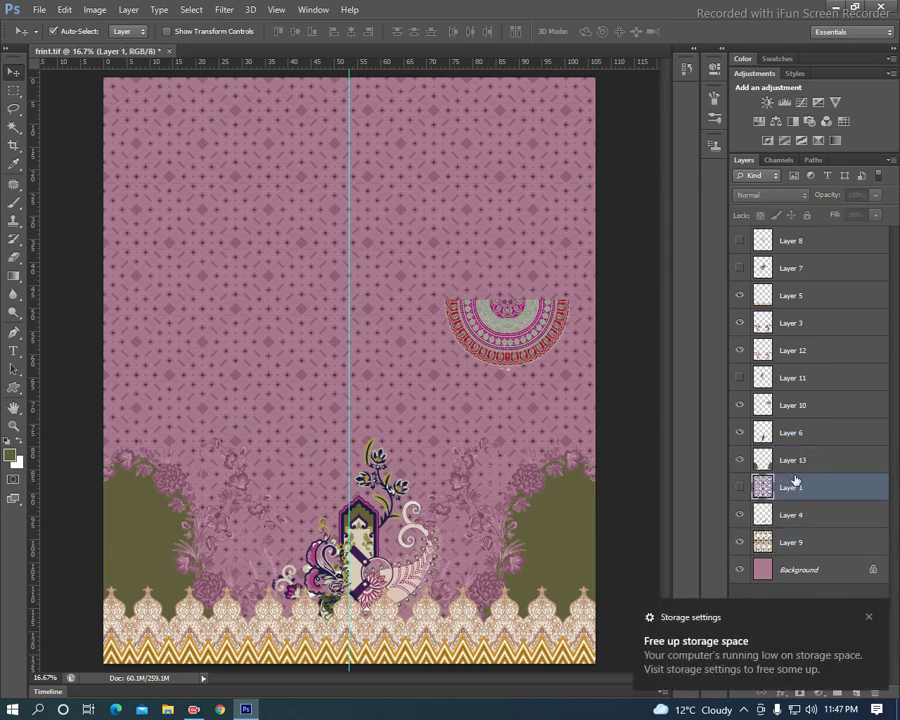
mouse_move(793, 502)
mouse_down()
mouse_move(786, 463)
mouse_move(801, 480)
mouse_move(812, 461)
mouse_up()
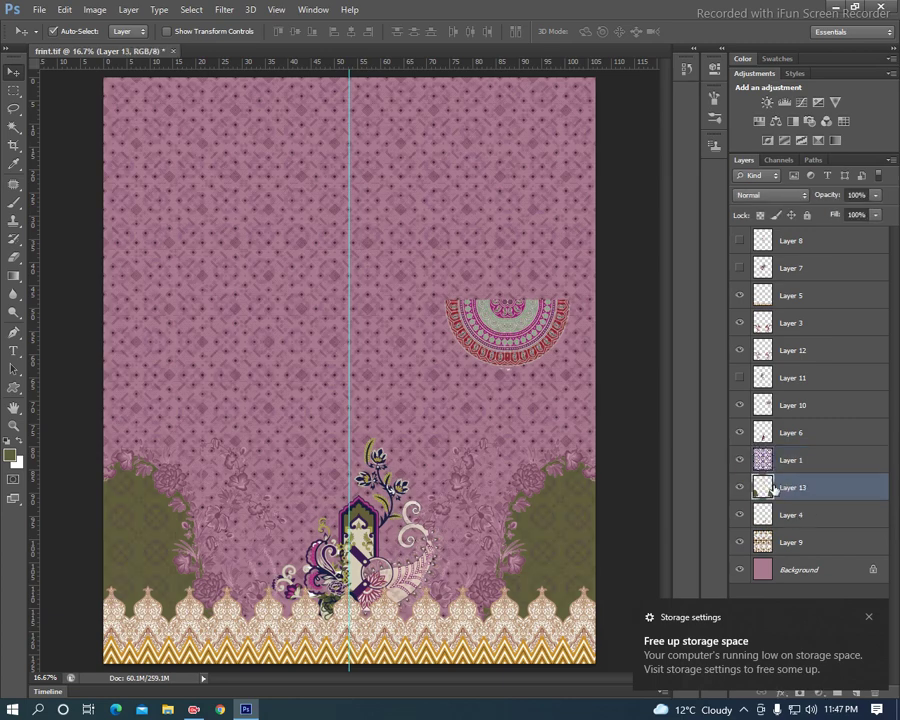
ctrl+click(762, 460)
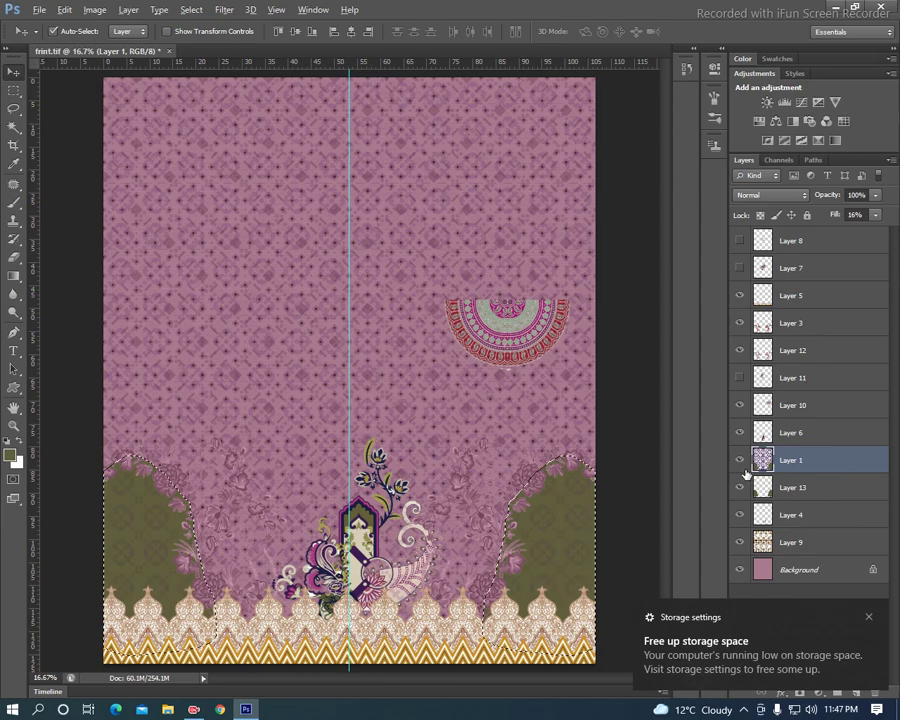
click(762, 486)
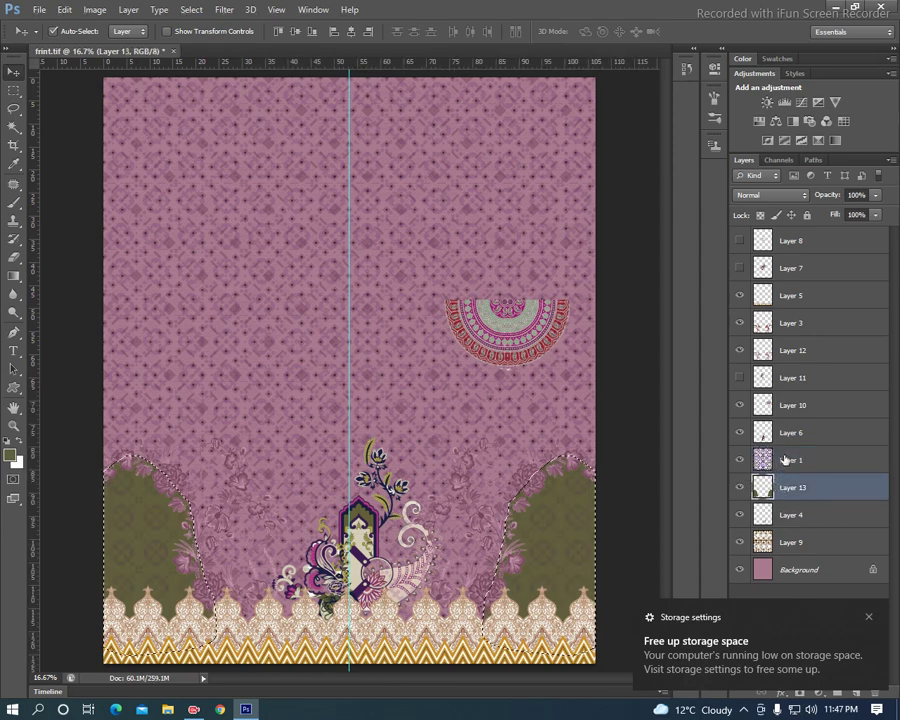
Copy the pattern inside the olive outline to Layer 14, hide Layer 1, blend as Luminosity
click(785, 459)
key(ctrl+j)
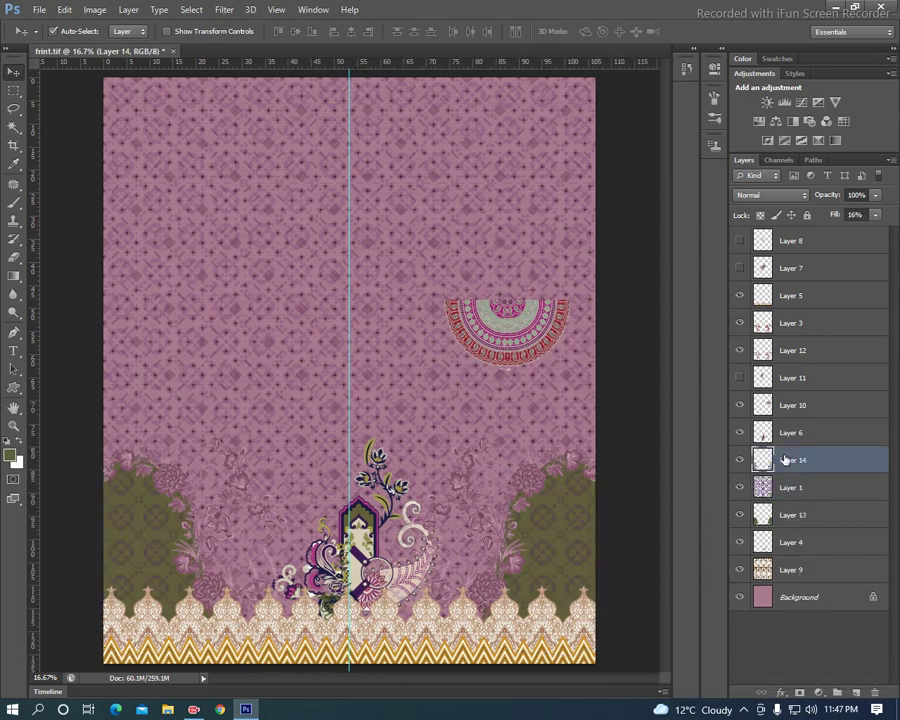
click(741, 487)
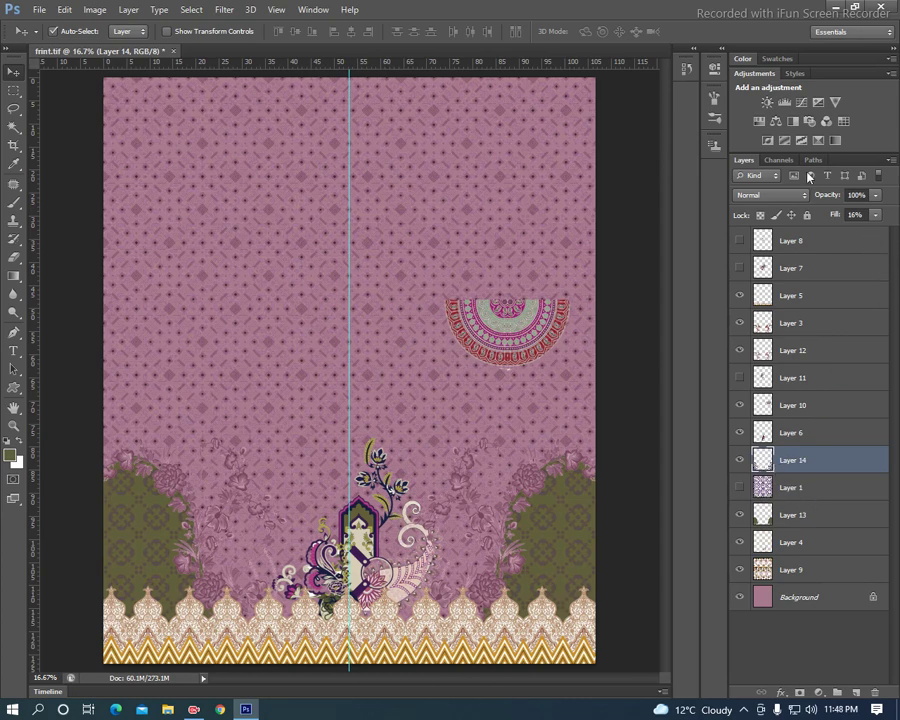
click(758, 193)
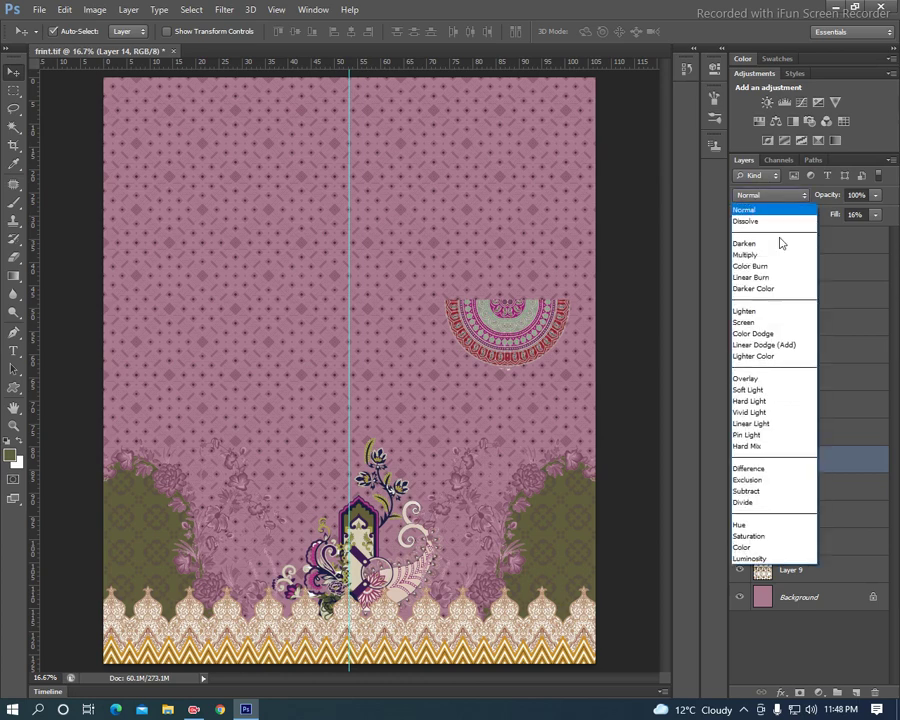
click(758, 559)
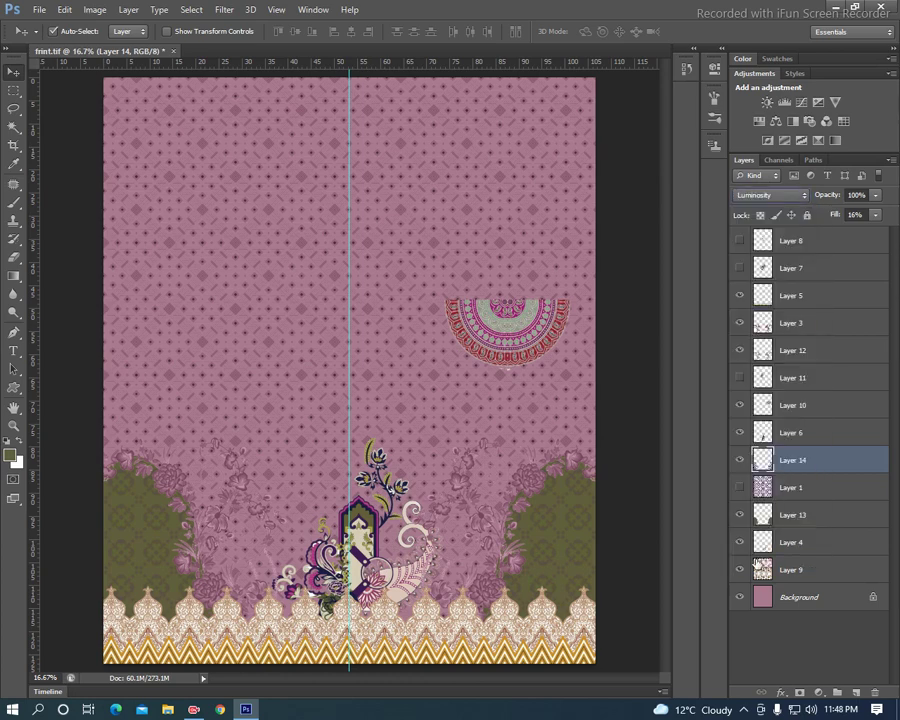
Shift the Layer 10 medallion's hue by +15 and put it under Free Transform
click(500, 340)
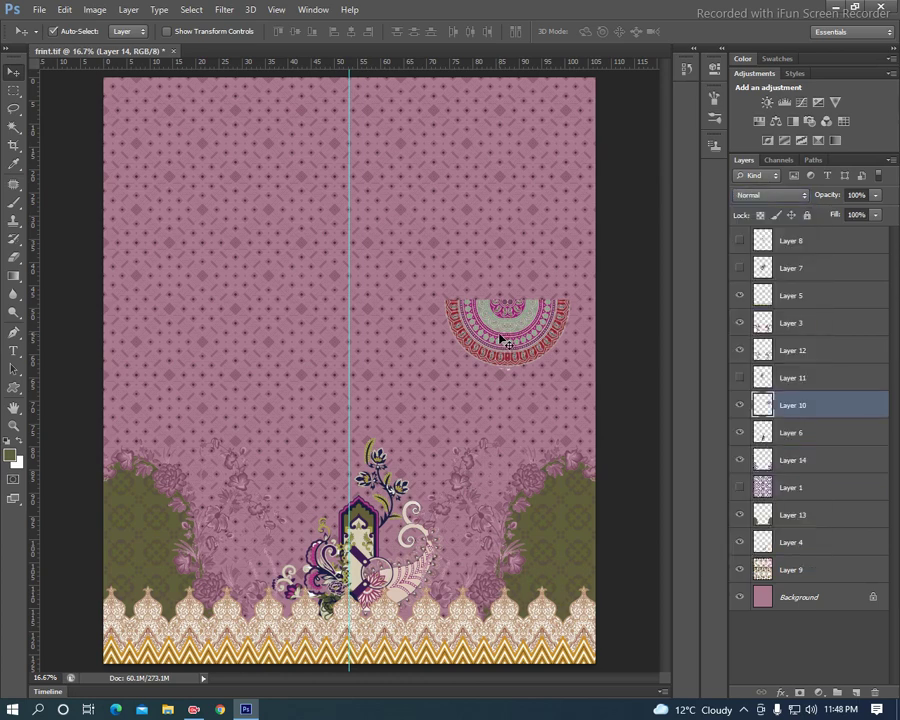
key(ctrl+u)
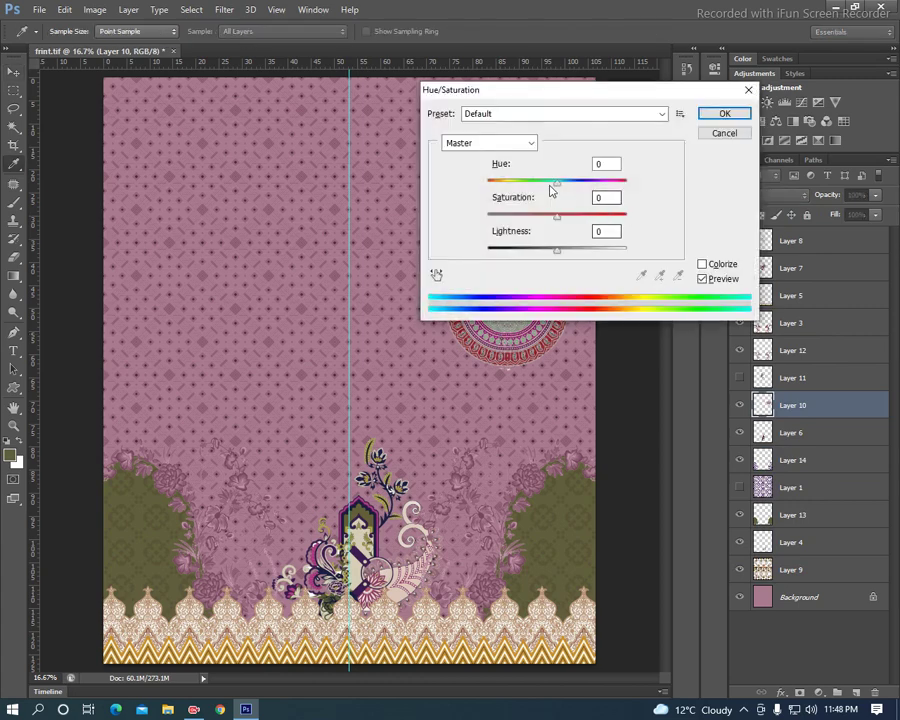
mouse_move(557, 181)
mouse_down()
mouse_move(580, 183)
mouse_move(568, 191)
mouse_up()
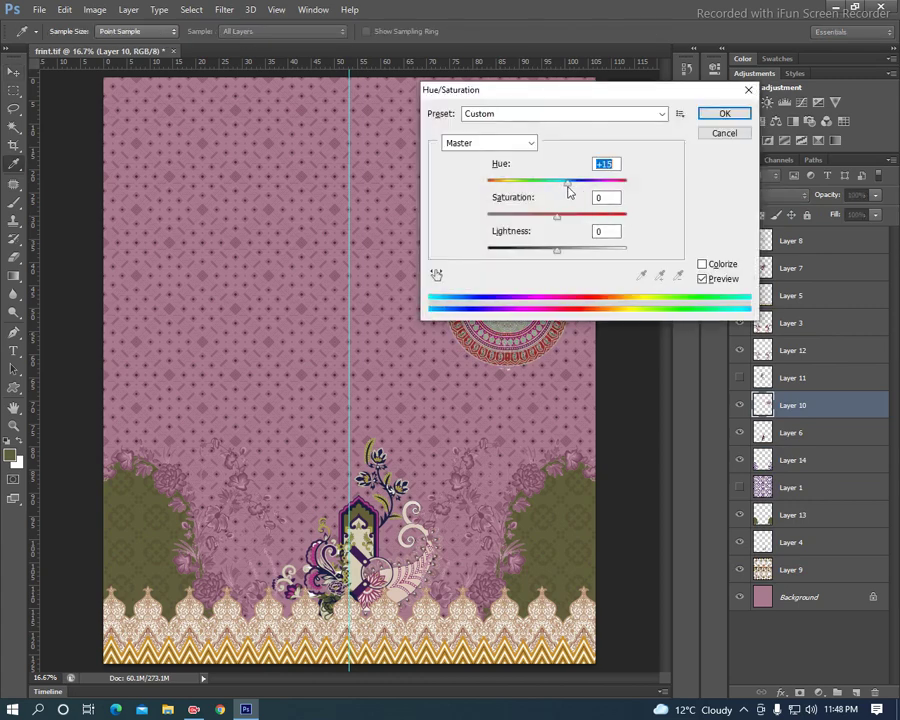
click(724, 113)
key(ctrl+t)
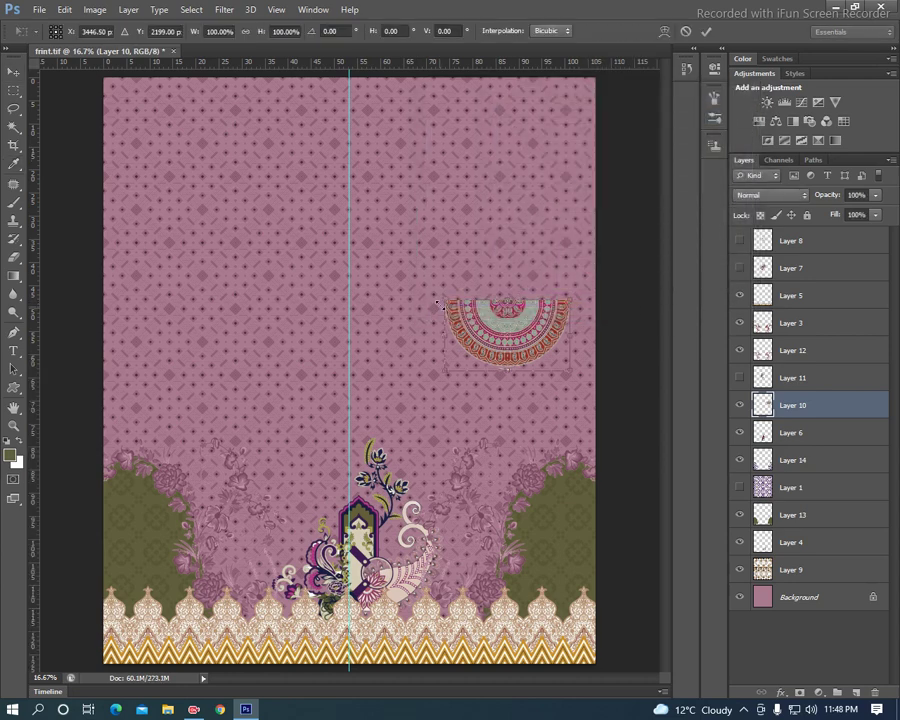
Scale the medallion to about 65%, flip it vertically, and move it down toward the border
drag(446, 298, 467, 312)
right_click(486, 330)
click(538, 548)
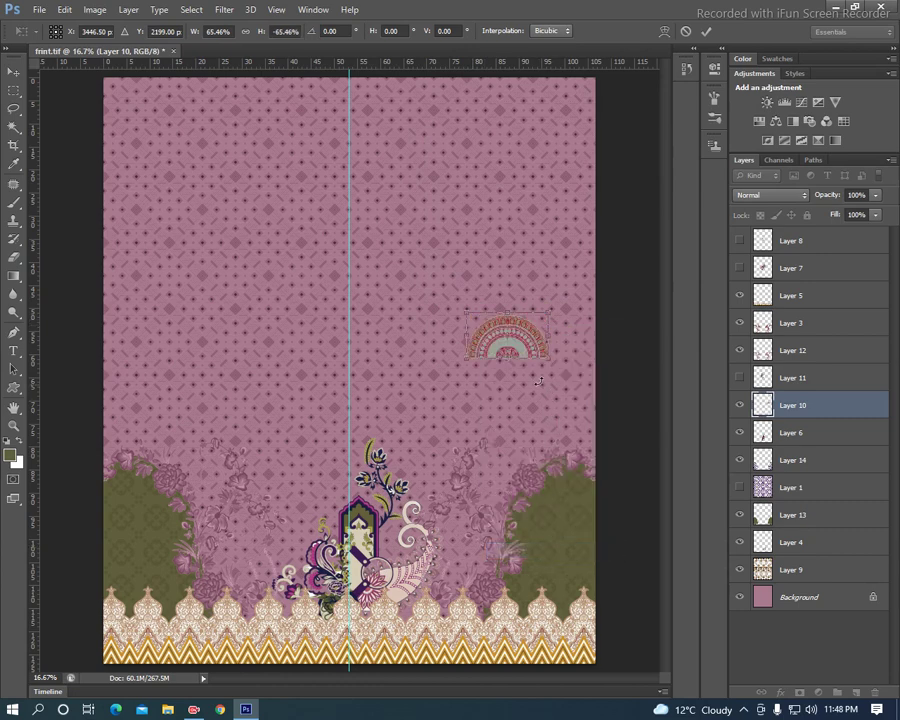
key(Return)
mouse_move(498, 321)
mouse_down()
mouse_move(478, 462)
mouse_move(442, 558)
mouse_move(464, 561)
mouse_up()
mouse_move(839, 399)
mouse_down()
mouse_move(826, 516)
mouse_move(835, 538)
mouse_up()
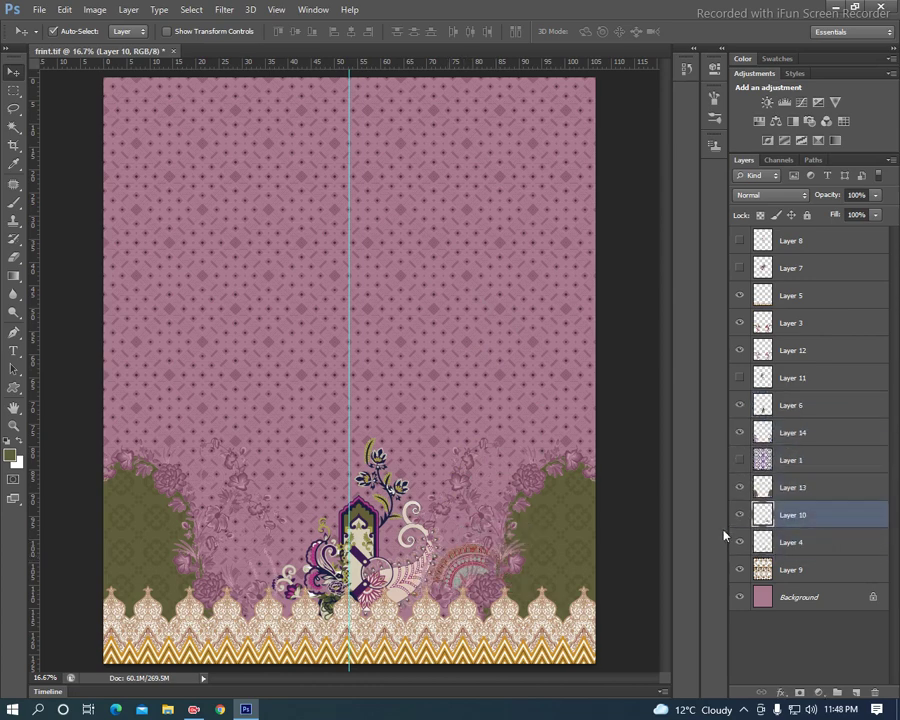
Enlarge the medallion slightly and nudge it right and down, undoing an accidental Layer 3 move
key(ctrl+t)
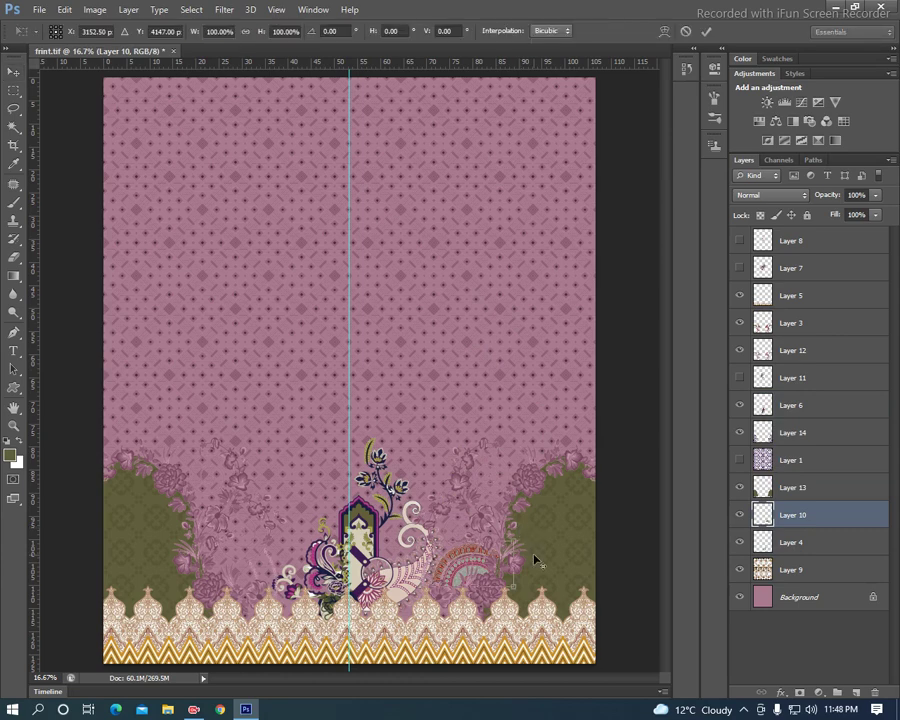
drag(513, 540, 505, 525)
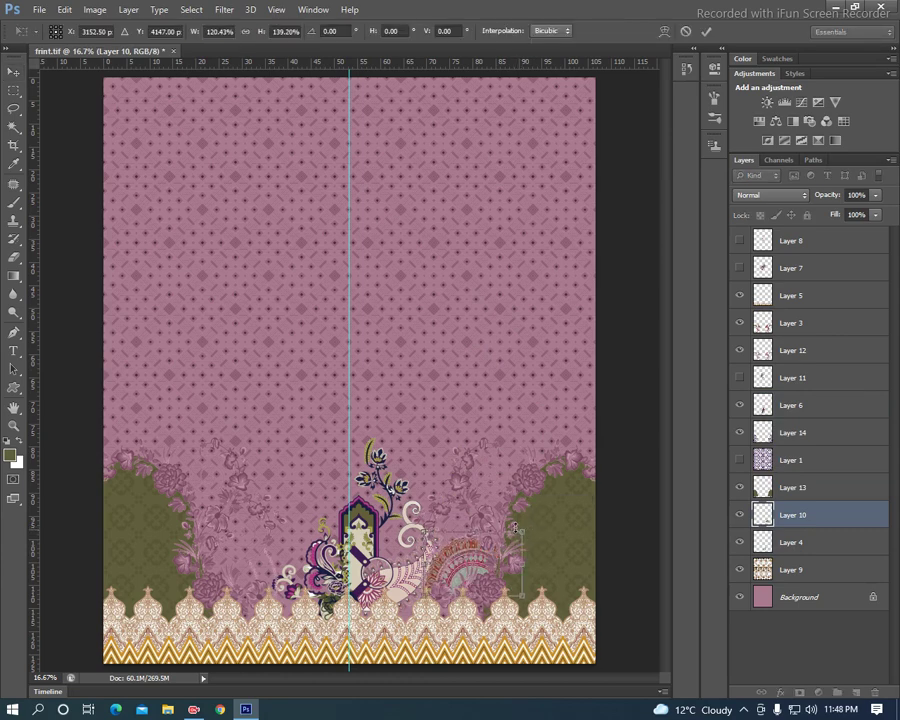
key(Return)
drag(458, 580, 450, 580)
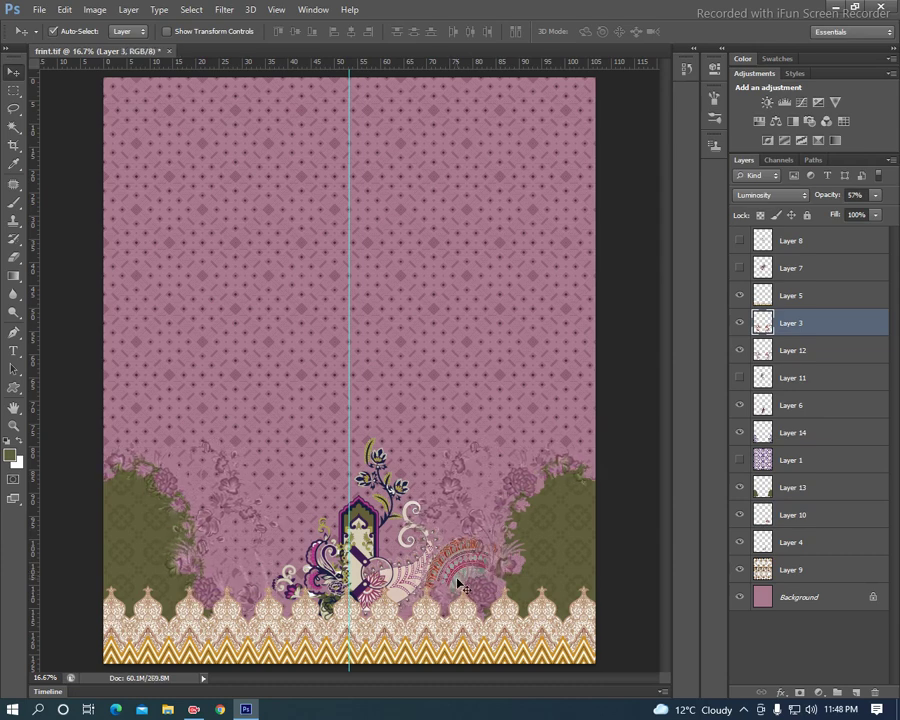
key(ctrl+alt+z)
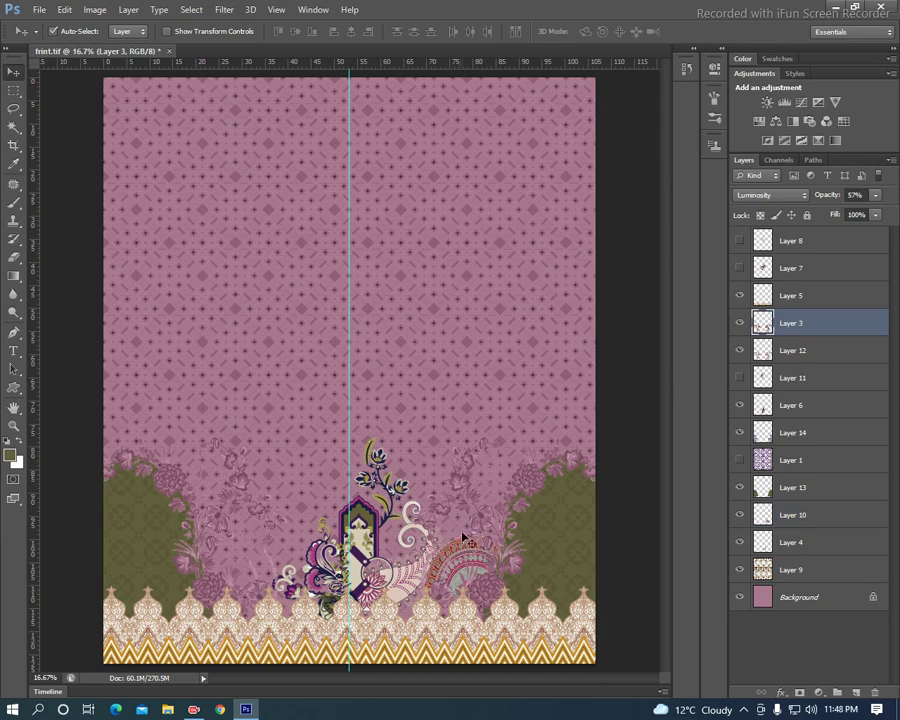
click(463, 578)
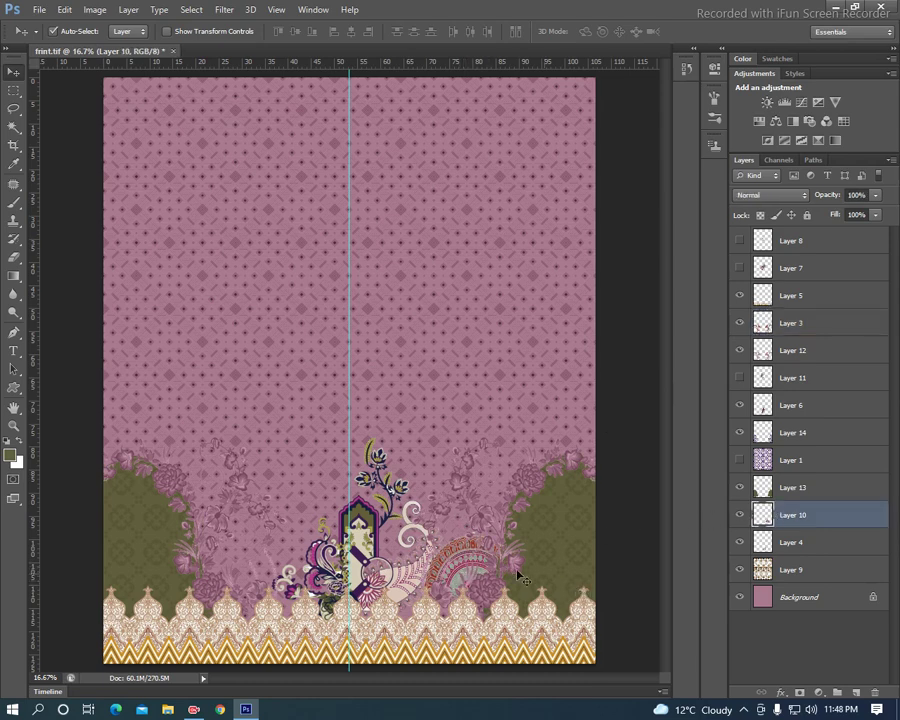
drag(448, 535, 456, 543)
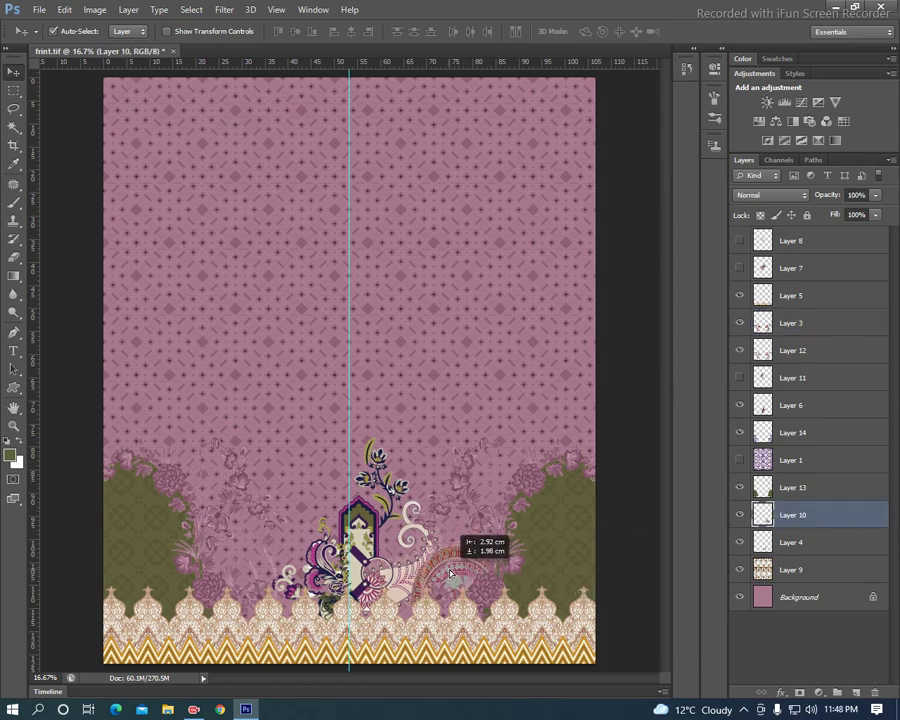
Restack Layer 10 below Layer 4 and settle the medallion about 1 cm further right
drag(799, 525, 788, 556)
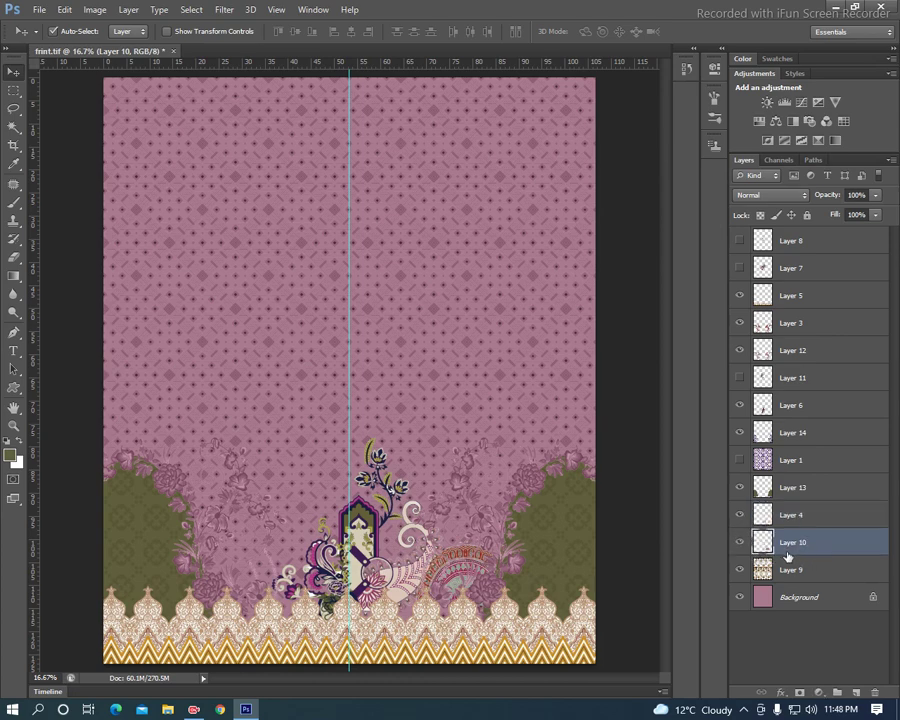
drag(457, 572, 444, 573)
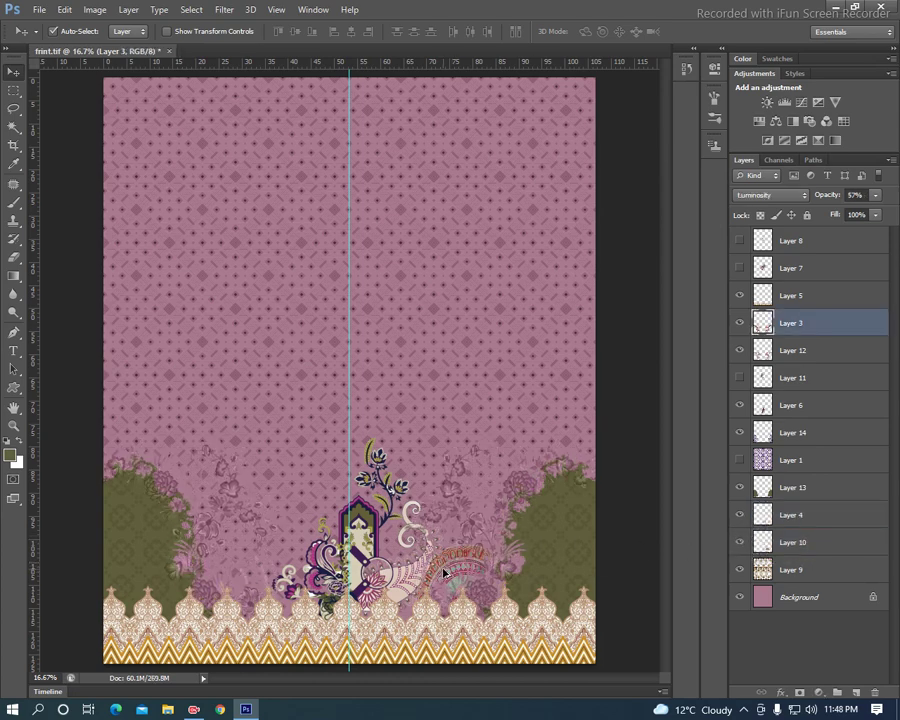
click(443, 554)
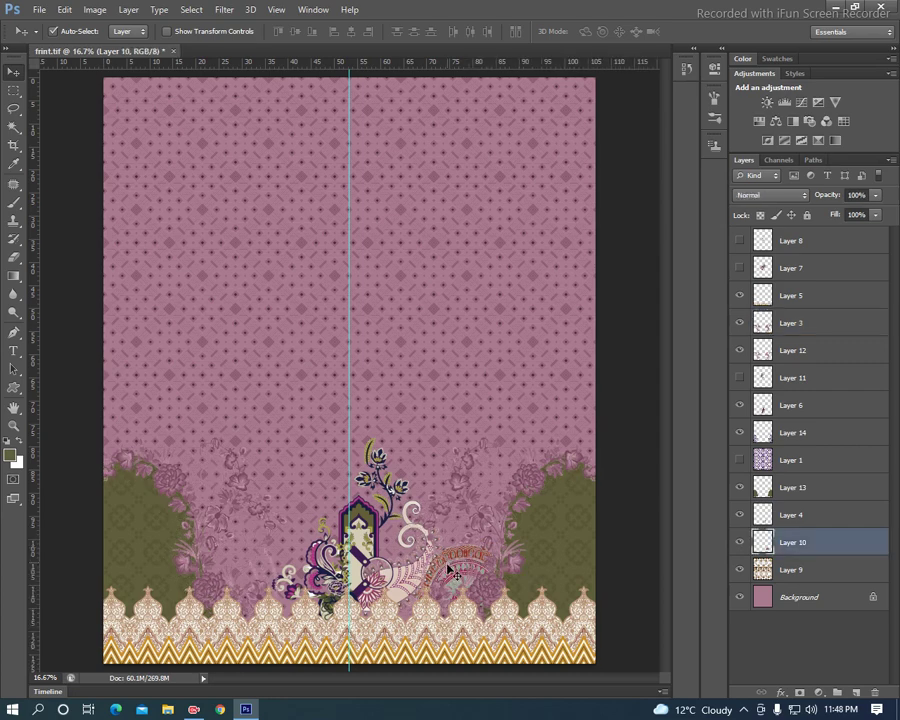
click(448, 566)
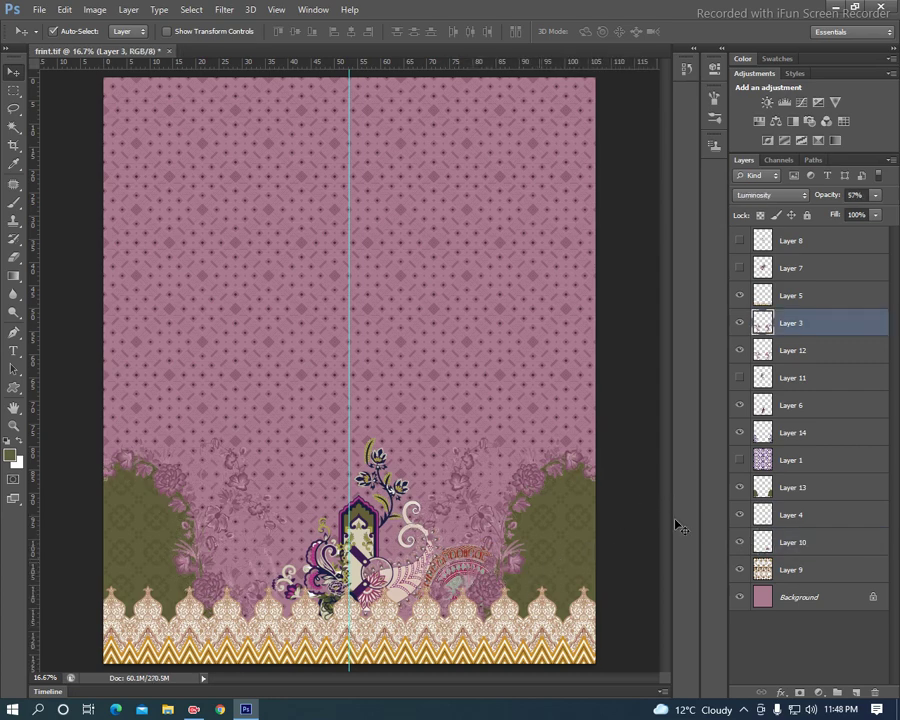
click(455, 588)
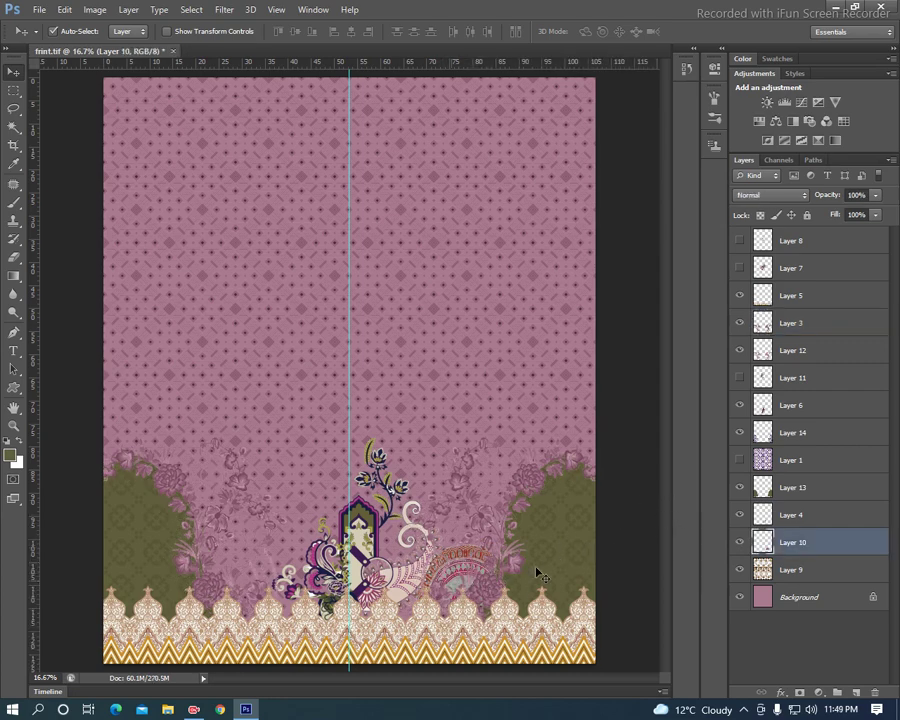
drag(455, 586, 446, 571)
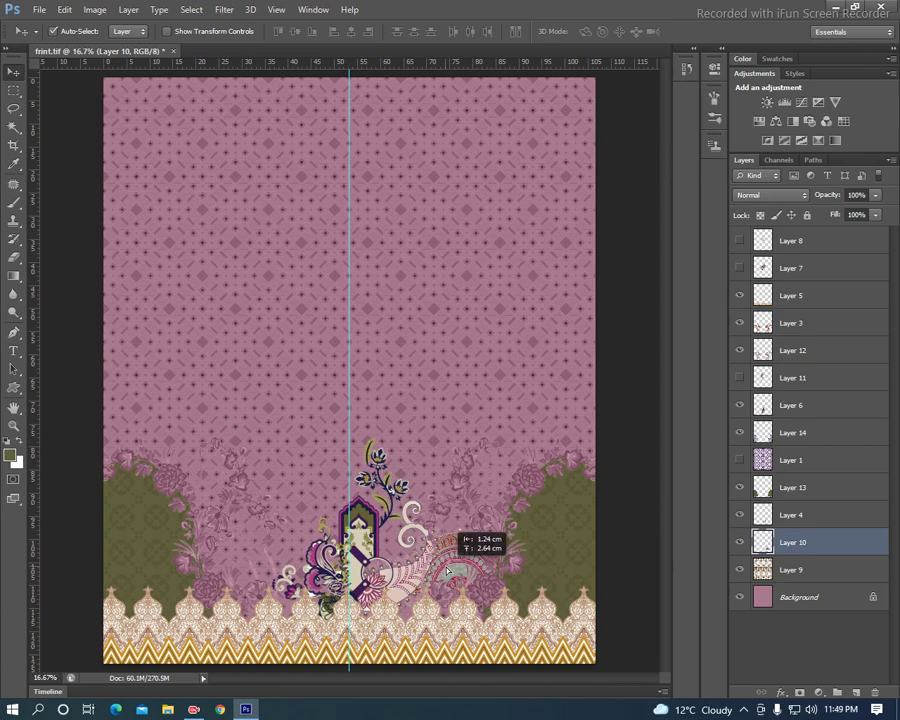
drag(446, 571, 446, 570)
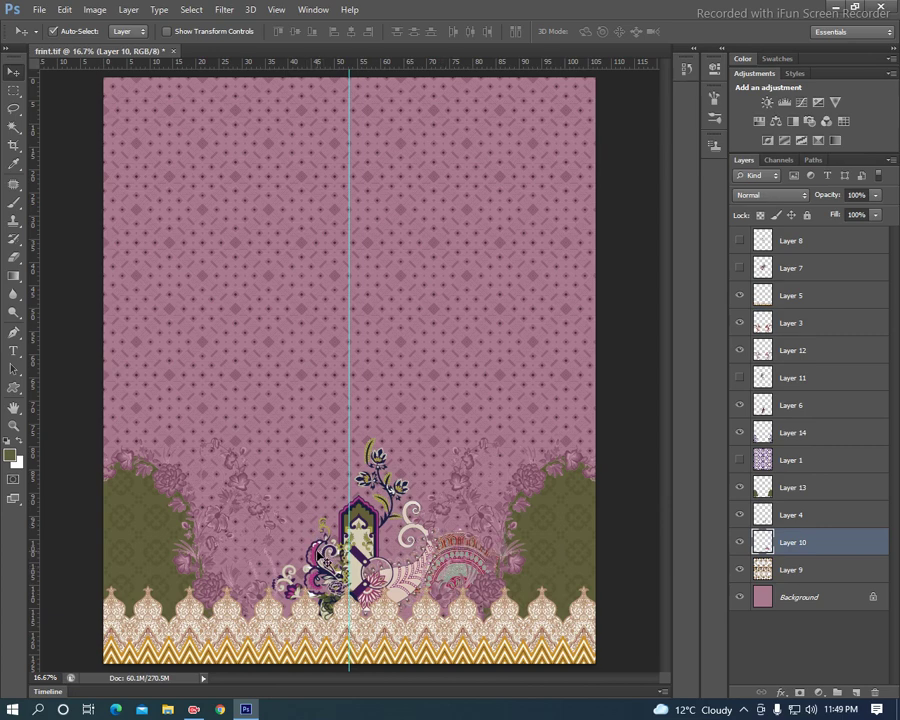
click(316, 553)
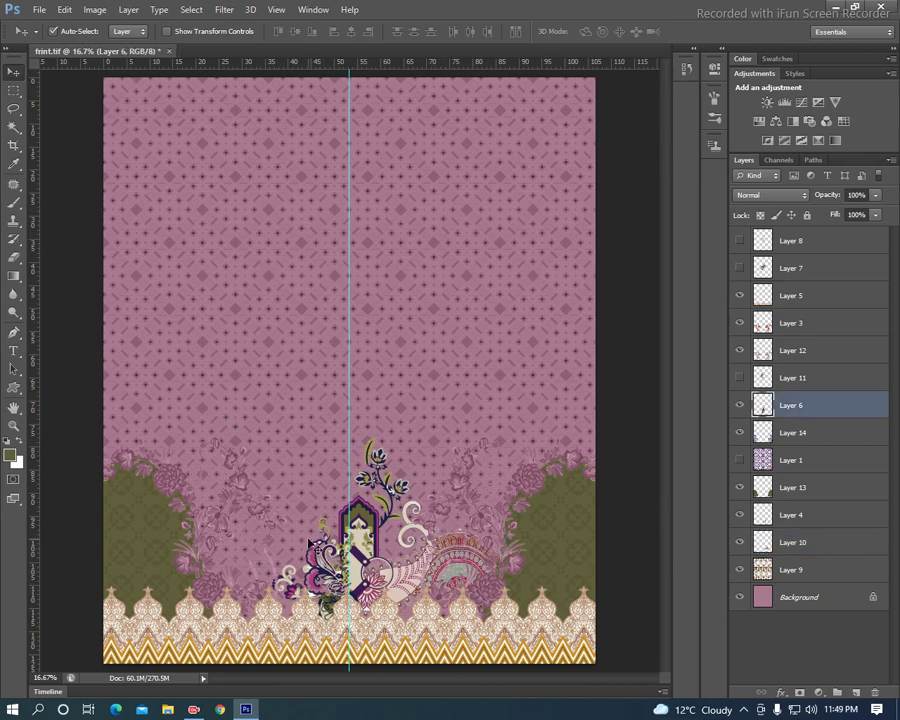
Use Hue/Saturation limited to Reds to shift the red tones of Layer 6
key(ctrl+u)
click(508, 146)
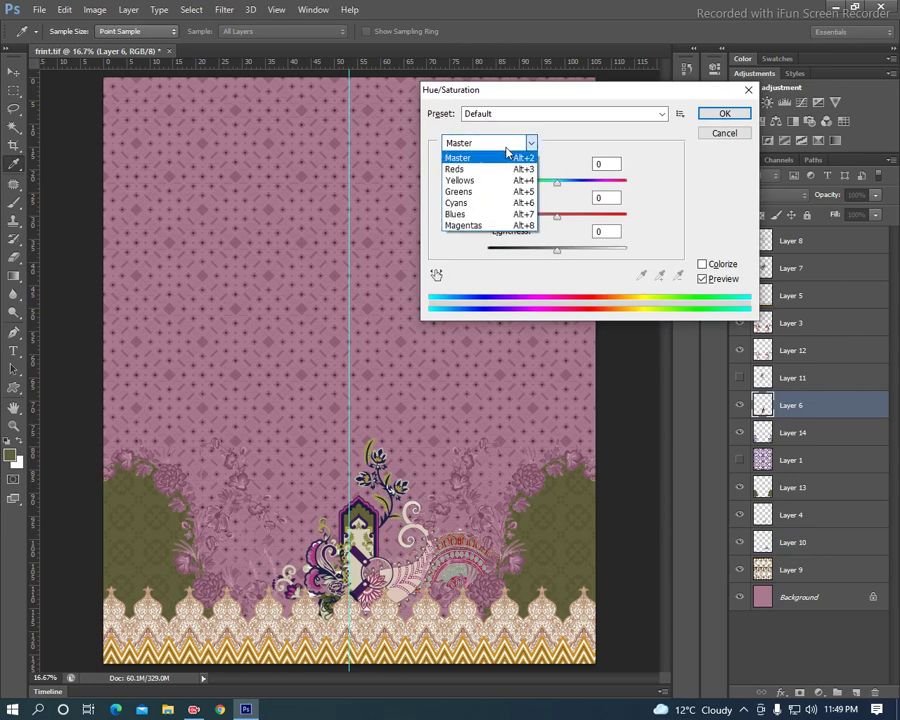
click(490, 169)
mouse_move(559, 182)
mouse_down()
mouse_move(568, 185)
mouse_move(509, 177)
mouse_move(535, 173)
mouse_up()
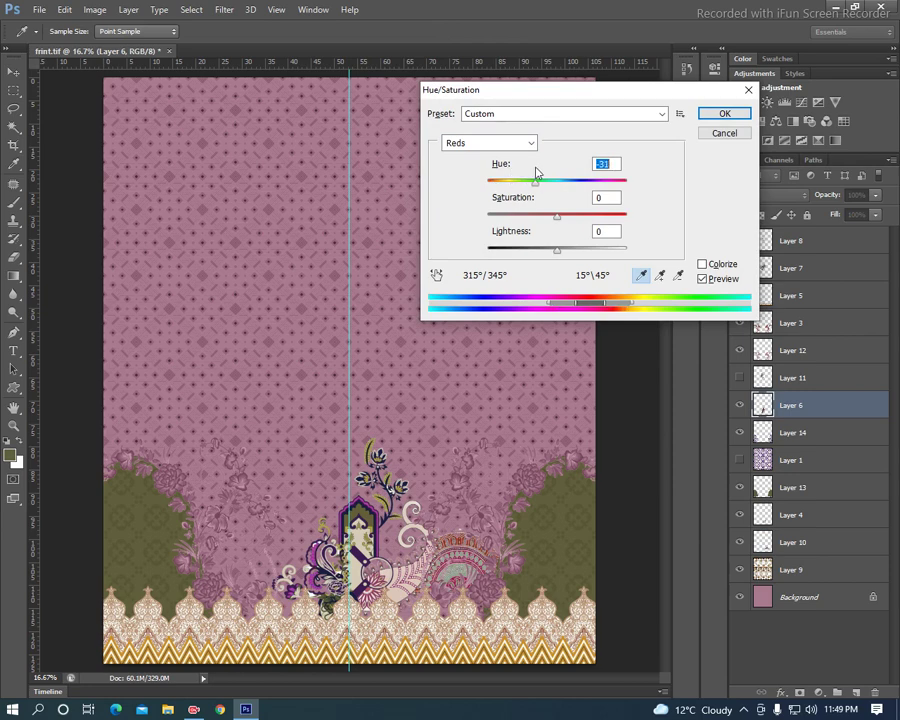
click(724, 113)
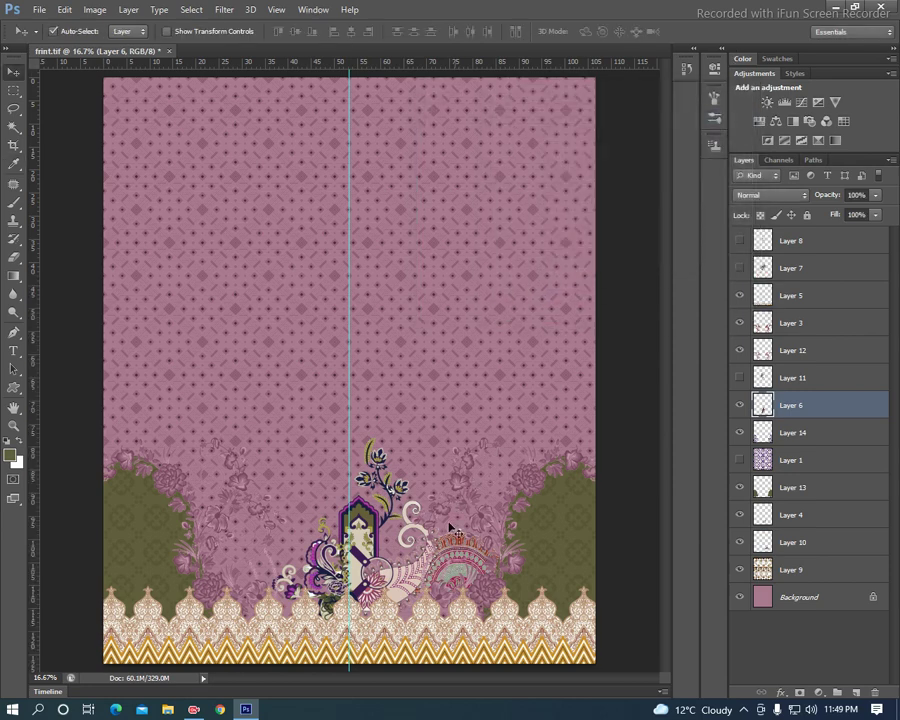
click(452, 560)
Mirror the half-mandala medallion onto the left side of the central motif
key(ctrl+a)
key(alt+e)
key(a)
key(ctrl+z)
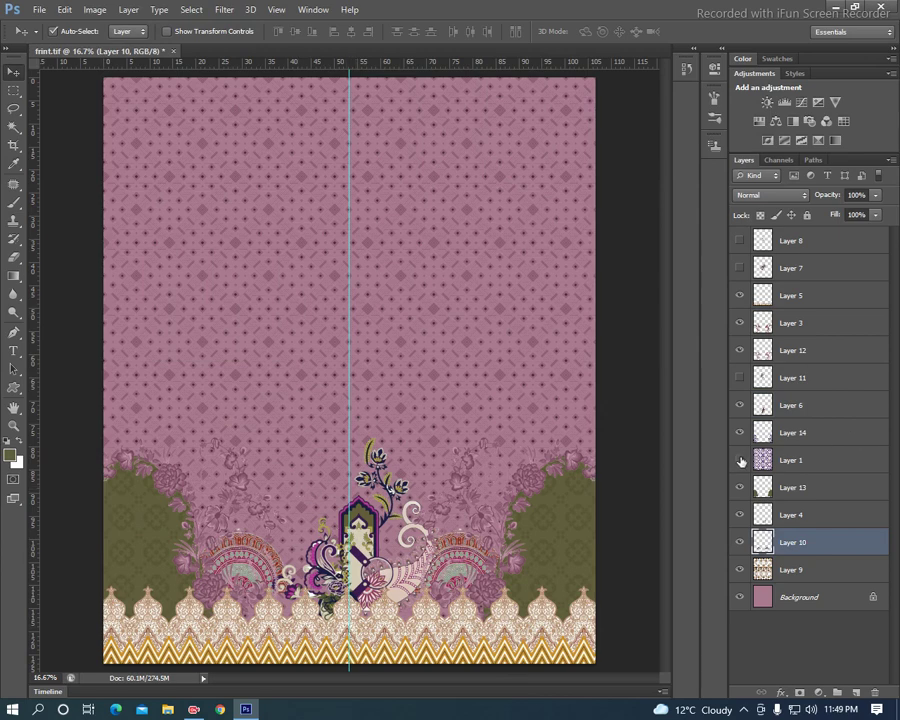
Show Layer 8's octagon outline, keeping Layer 7 hidden, and load it as a selection
click(740, 268)
click(740, 268)
click(739, 241)
click(781, 247)
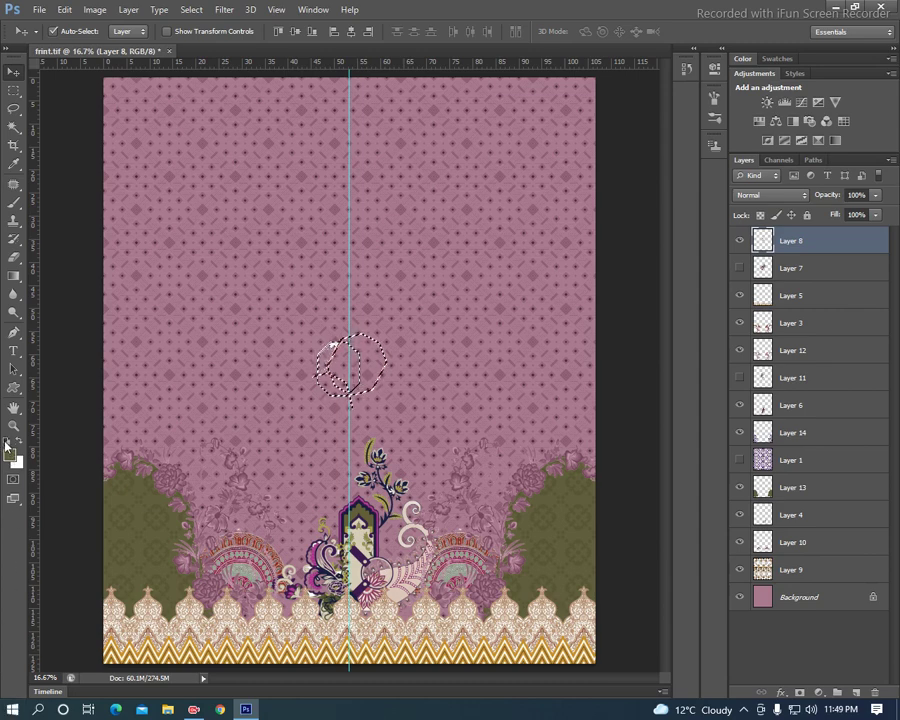
Make the octagon outline black, rotate it about -30°, and move it down-left
click(6, 442)
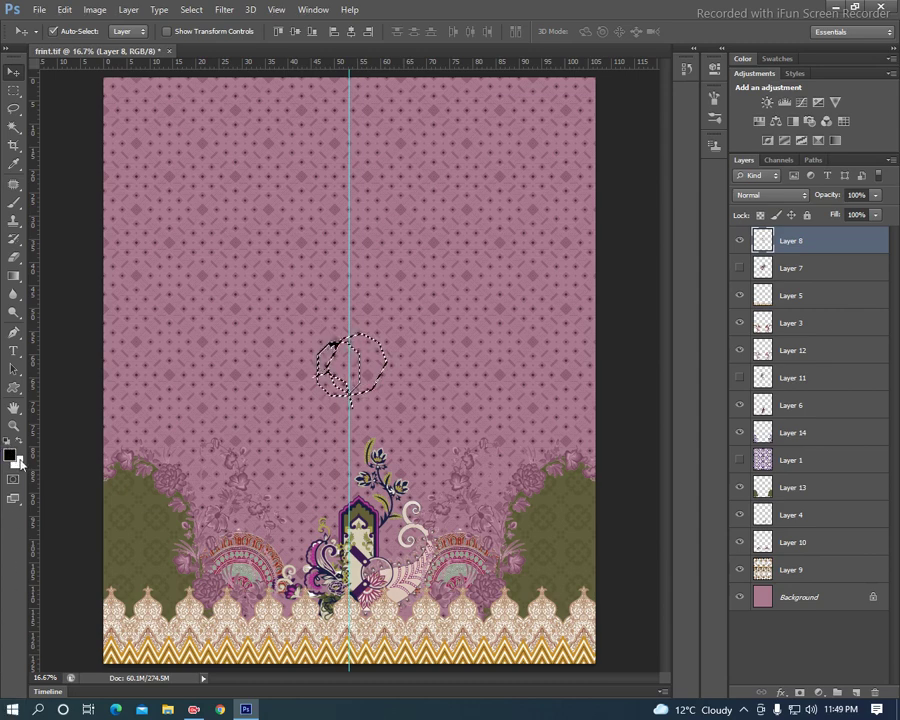
key(ctrl+d)
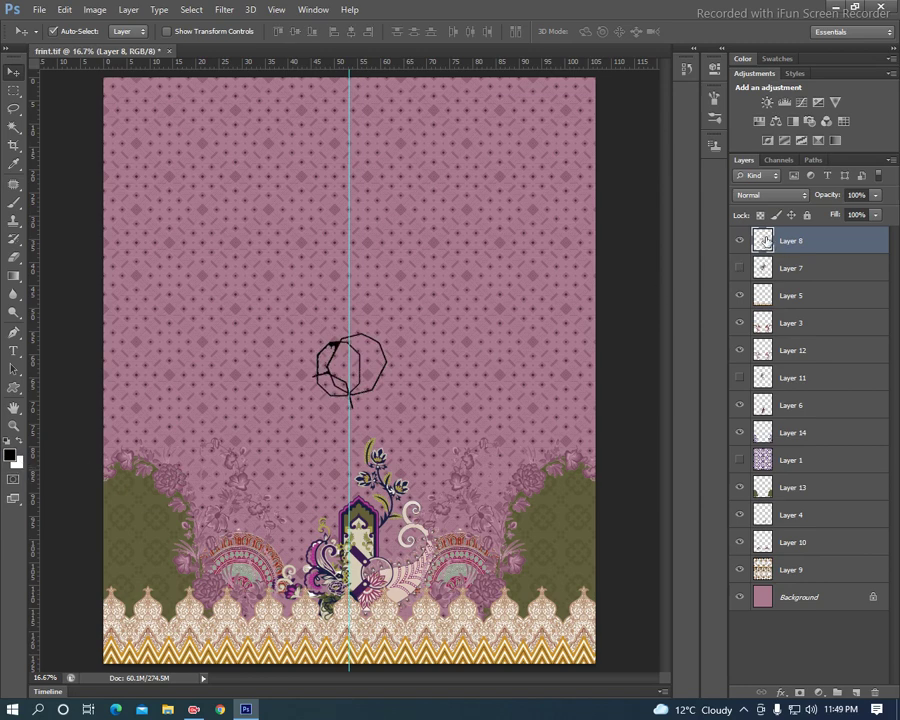
key(ctrl+t)
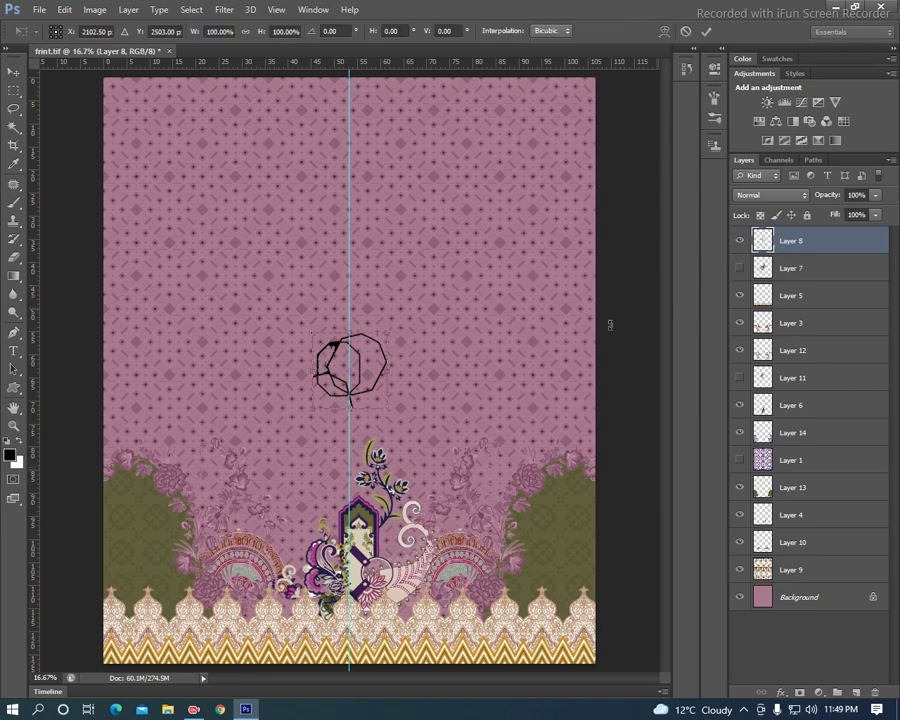
drag(393, 317, 362, 303)
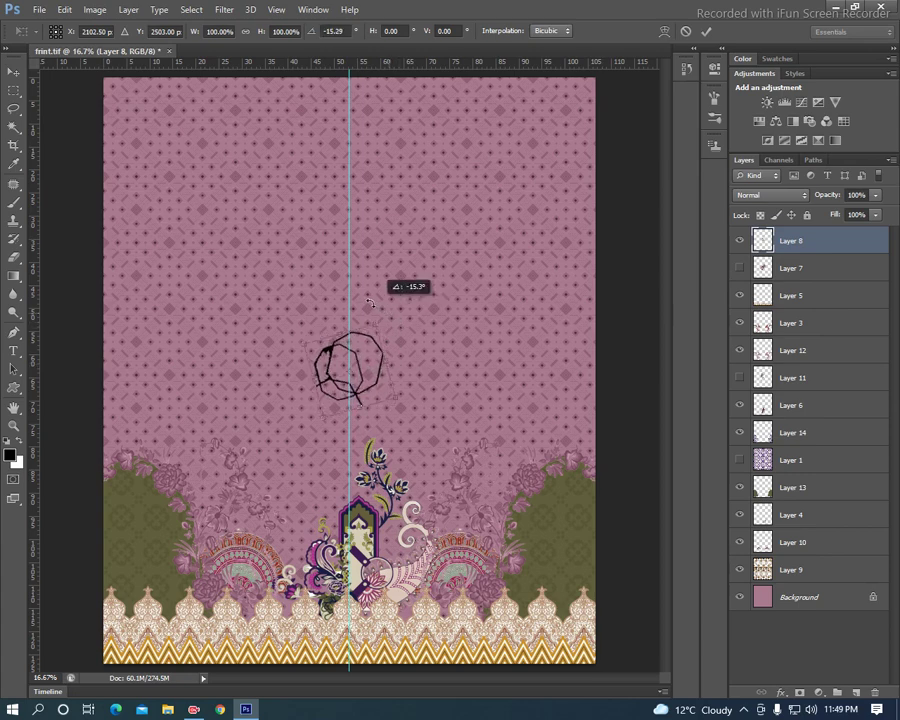
mouse_move(369, 357)
mouse_down()
mouse_move(322, 462)
mouse_move(320, 553)
mouse_up()
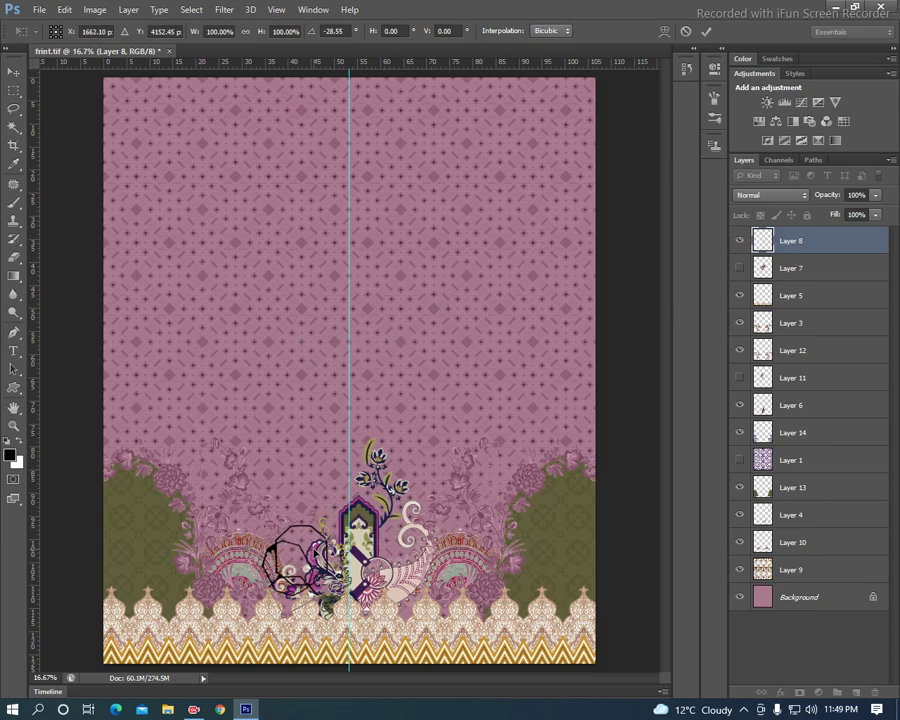
key(Return)
Restack Layer 8 just above Layer 9 in the Layers panel
mouse_move(778, 238)
mouse_down()
mouse_move(817, 517)
mouse_move(812, 541)
mouse_up()
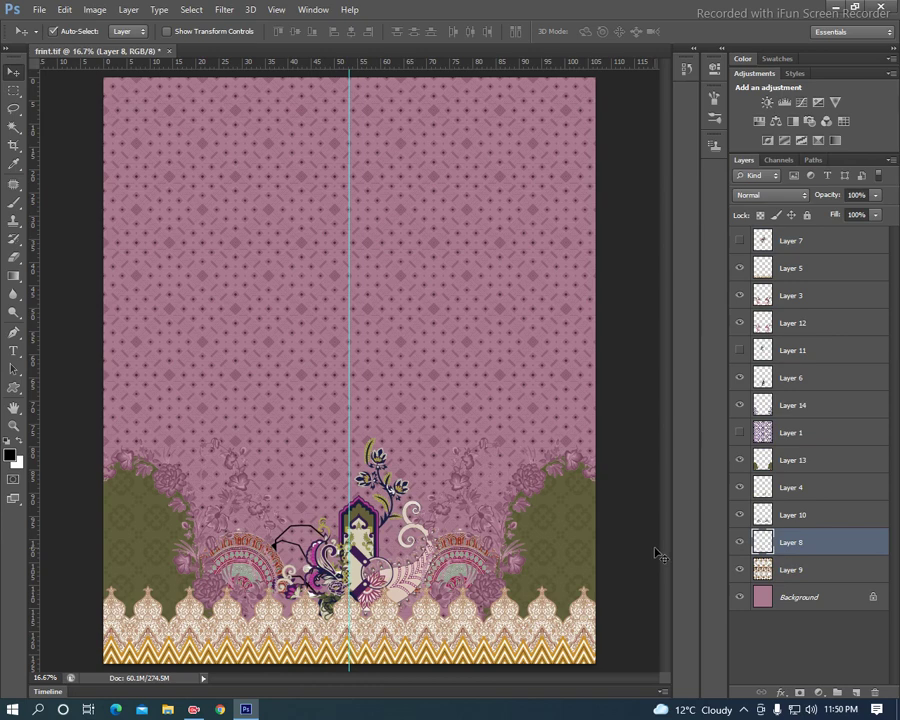
key(ctrl+t)
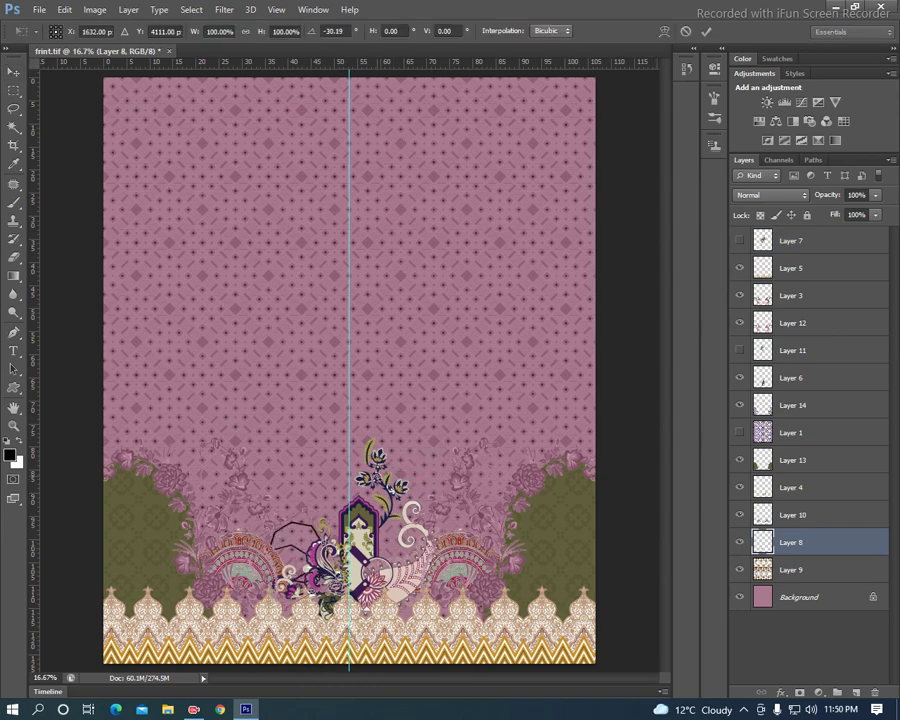
key(Return)
Reapply a transform to the line art and move it up-left over the left olive corner
key(ctrl+a)
key(alt+e)
key(a)
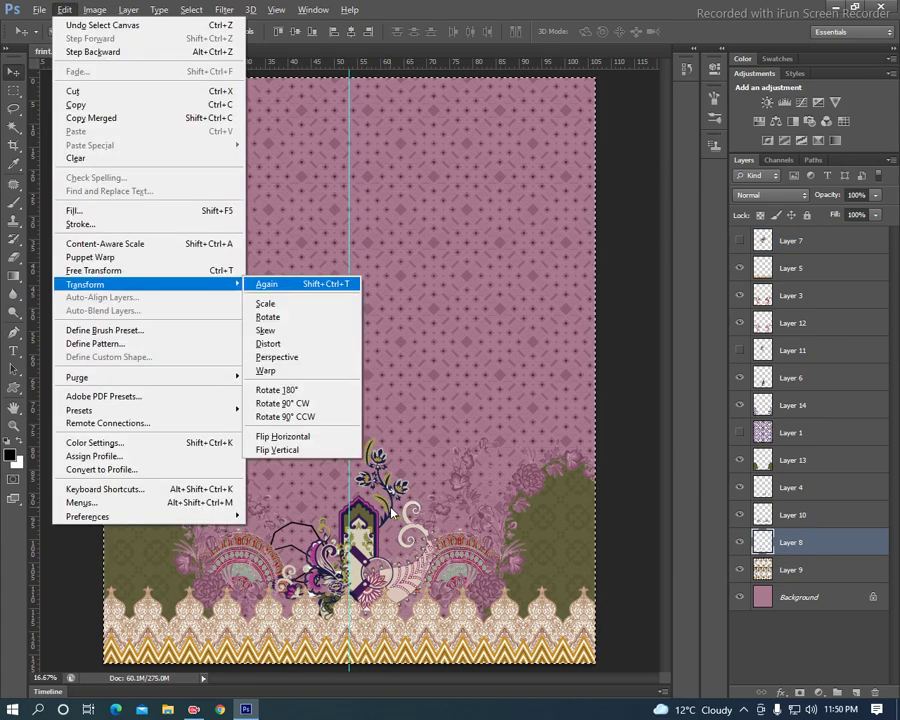
key(a)
key(ctrl+d)
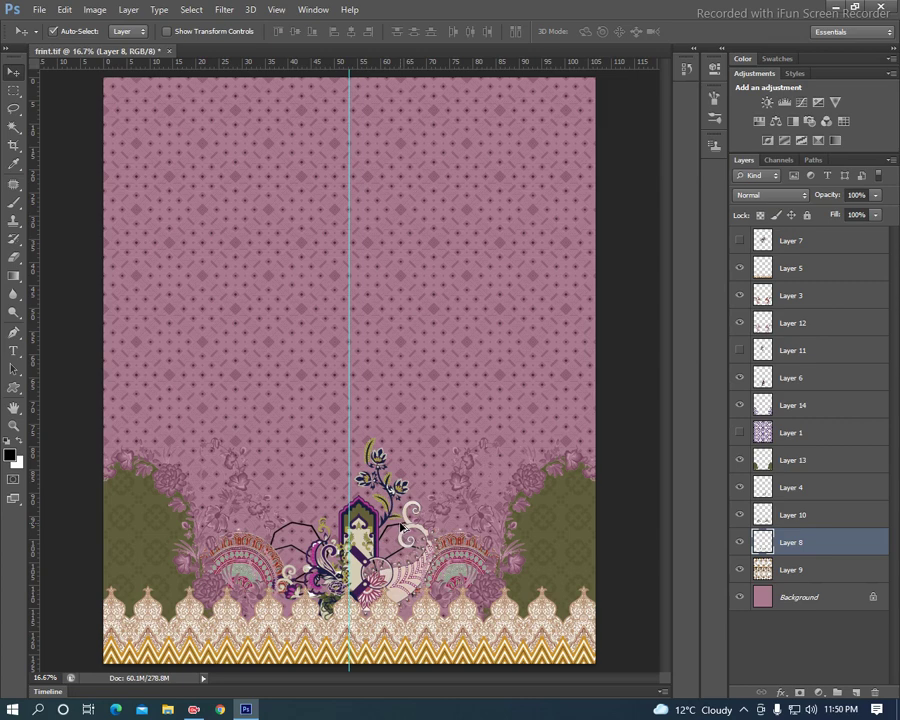
key(ctrl+a)
drag(301, 527, 192, 437)
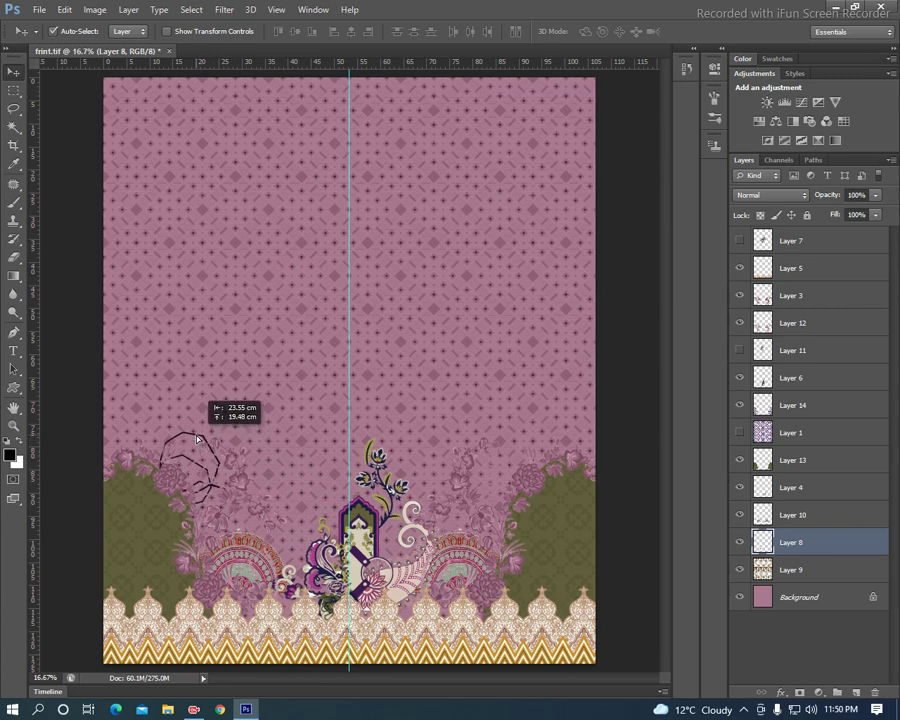
Rotate the line art about 52°, position it on the left corner, and enlarge it to about 129%
key(ctrl+t)
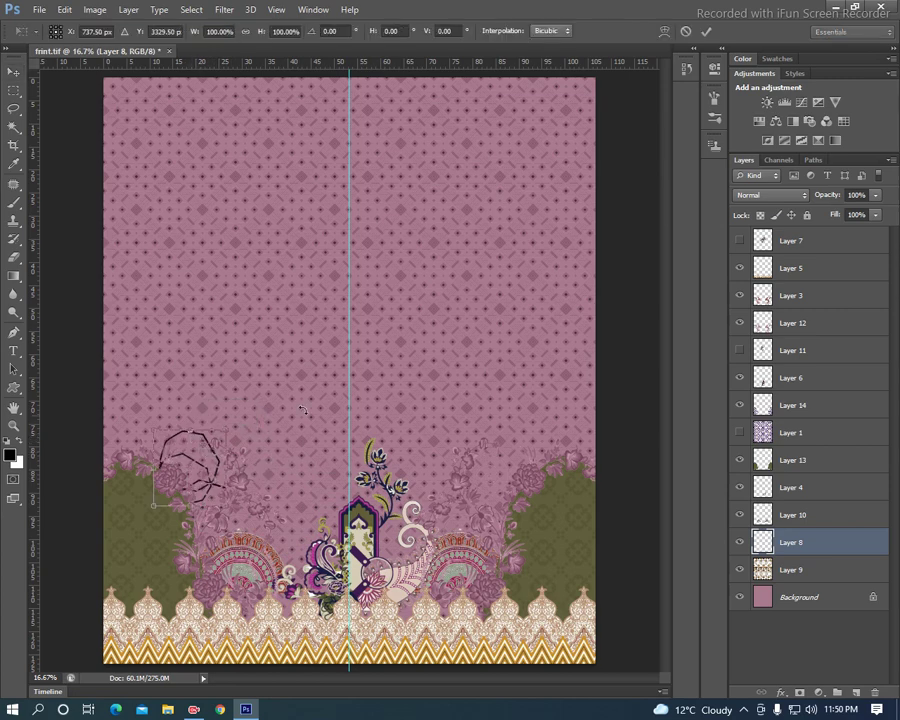
drag(288, 396, 350, 466)
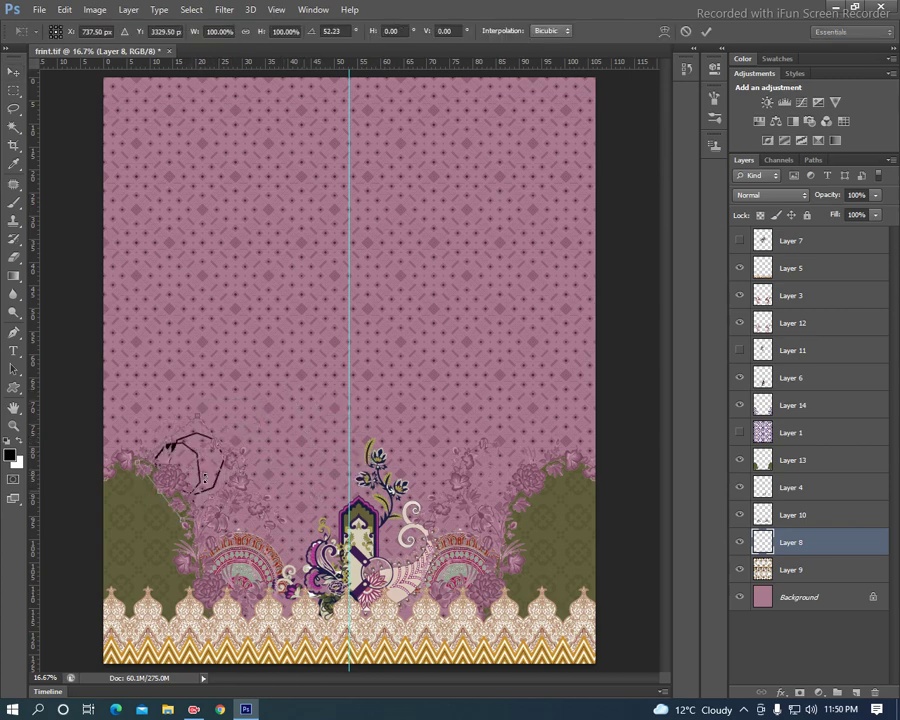
mouse_move(166, 462)
mouse_down()
mouse_move(184, 506)
mouse_move(201, 513)
mouse_up()
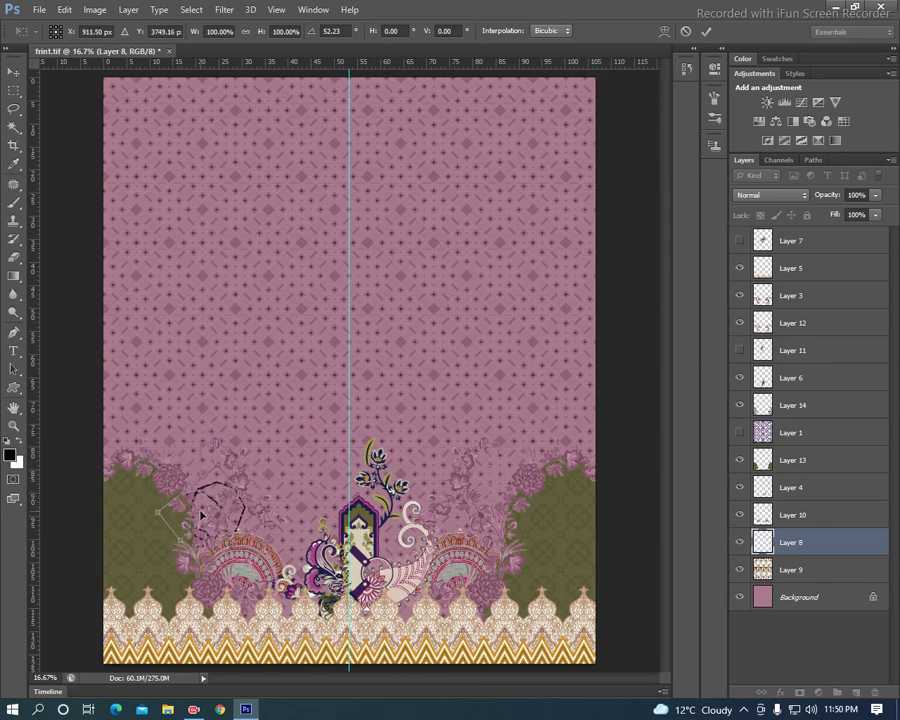
key(Return)
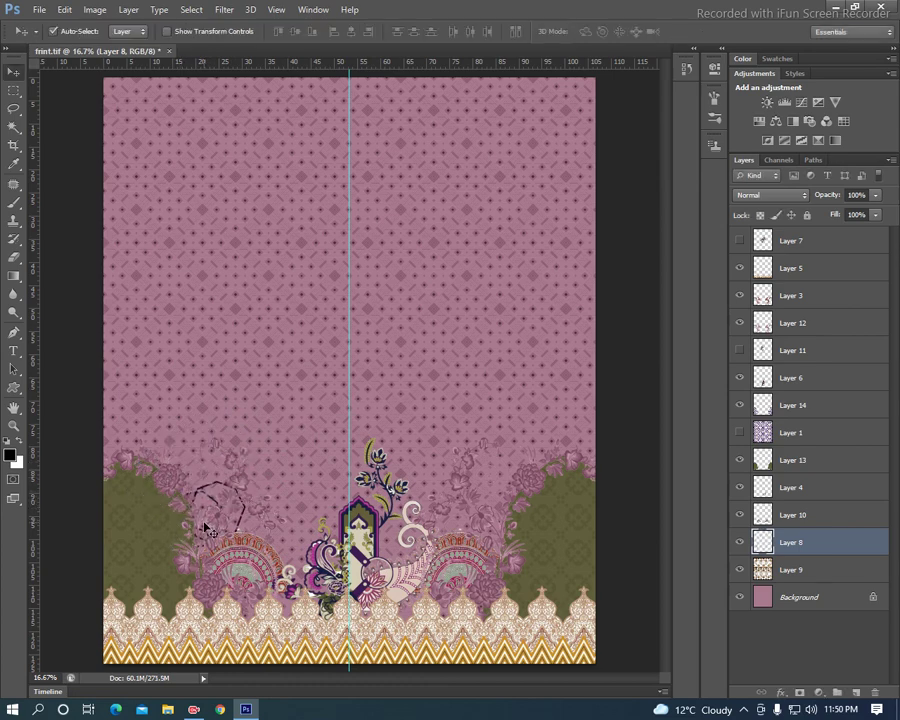
key(ctrl+t)
drag(249, 483, 265, 500)
key(Return)
key(ctrl+z)
key(ctrl+t)
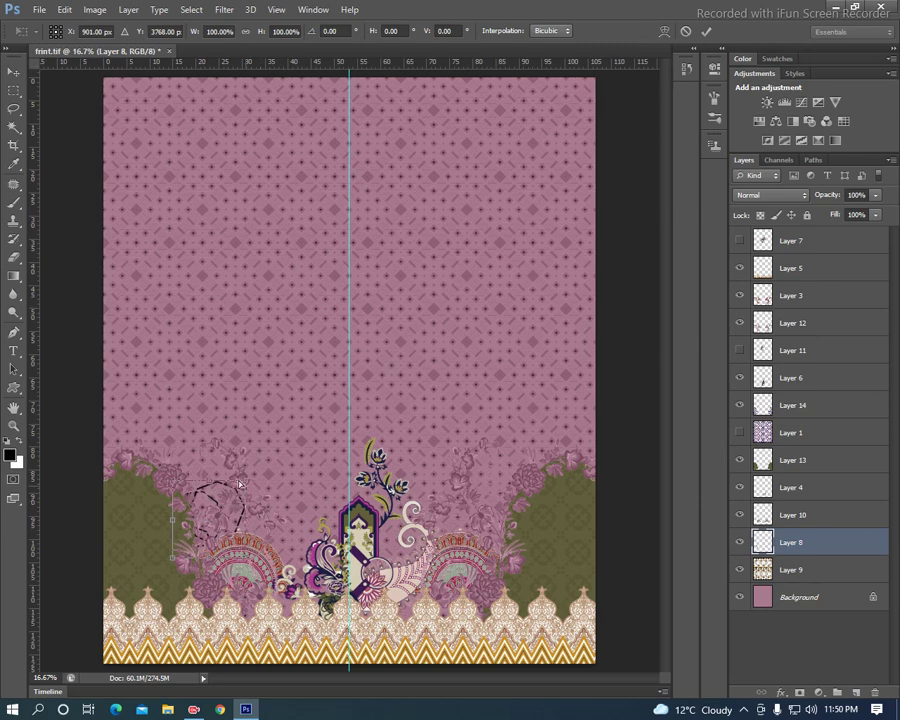
mouse_move(250, 475)
mouse_down()
mouse_move(245, 484)
mouse_move(270, 476)
mouse_move(262, 487)
mouse_up()
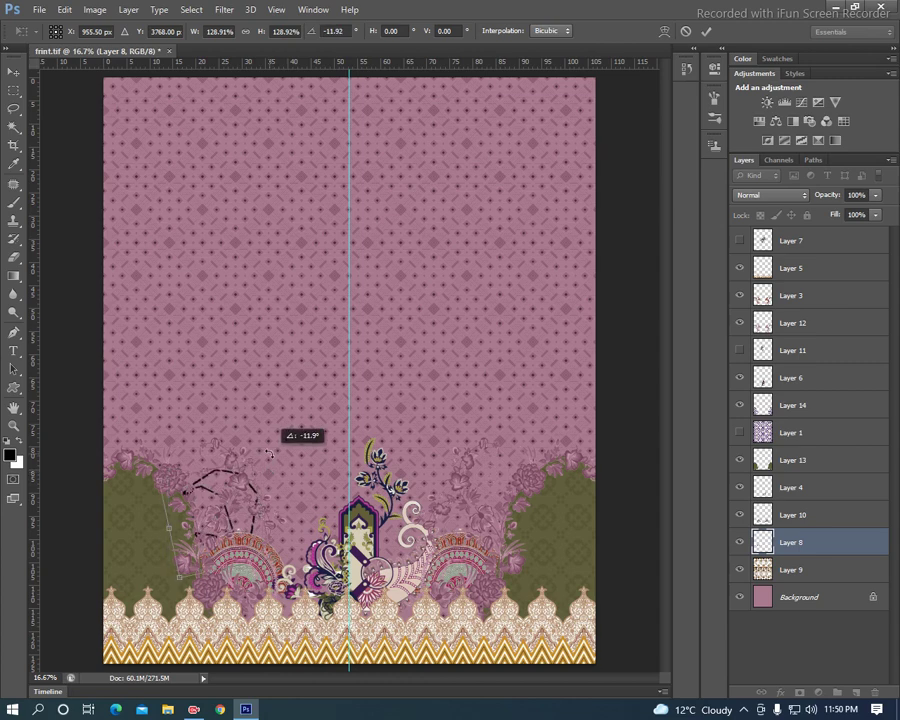
key(Return)
Mirror the line art horizontally onto the right, then show and select Layer 11's floral spray
key(ctrl+a)
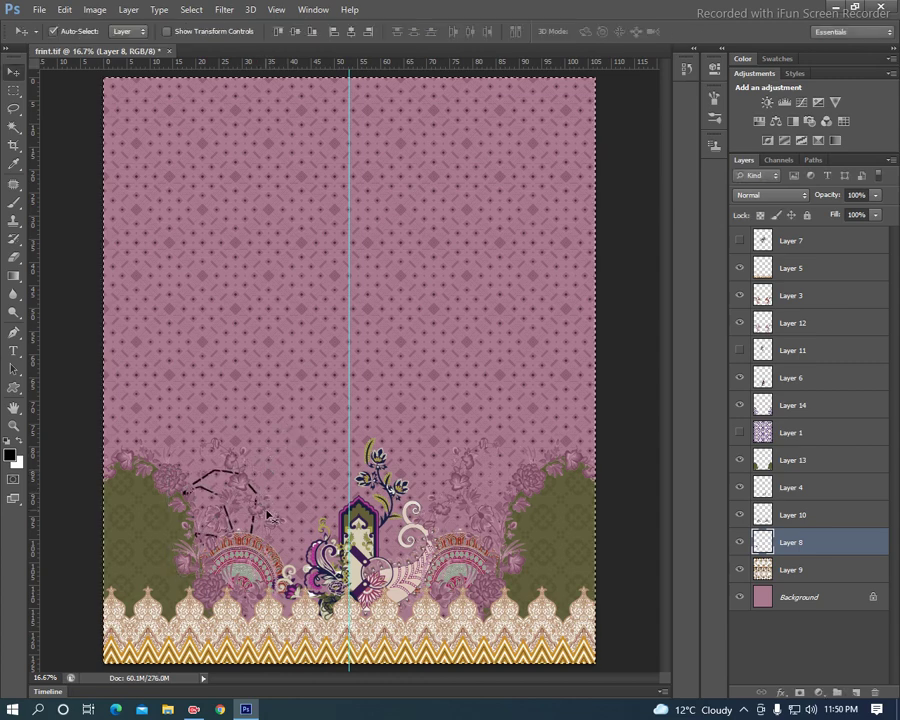
key(alt+e)
key(a)
key(h)
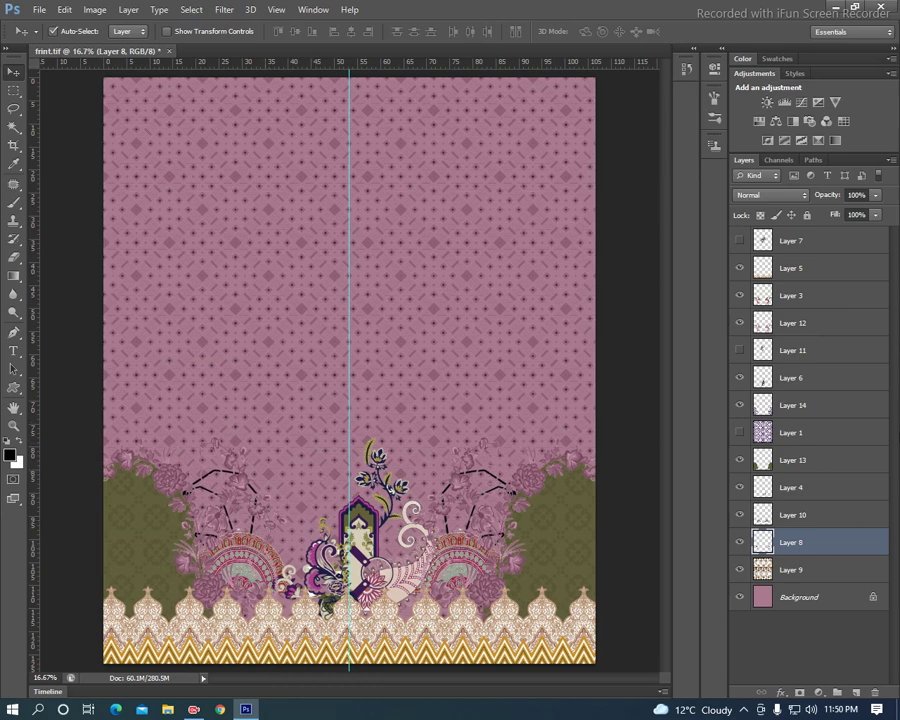
click(741, 350)
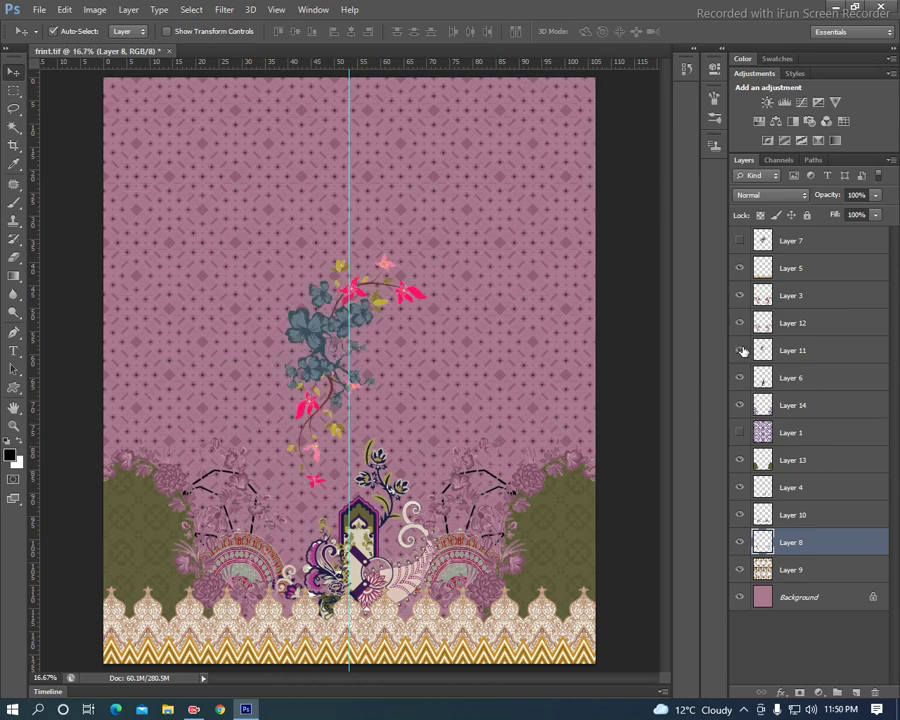
click(316, 328)
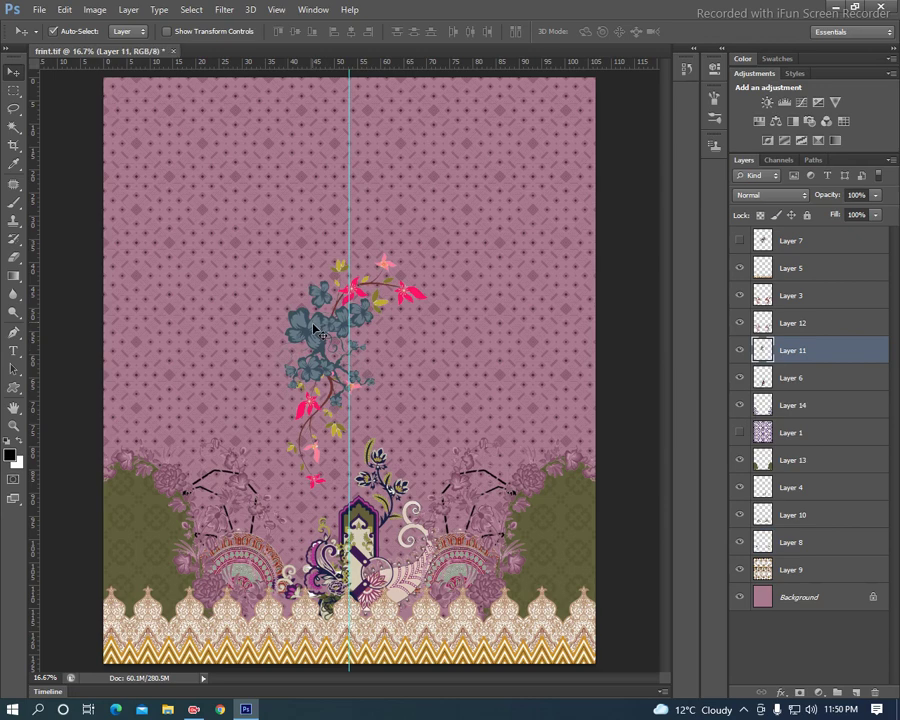
Lasso and delete the pink flowers at the top of the floral spray
key(l)
mouse_move(493, 315)
mouse_down()
mouse_move(413, 328)
mouse_move(334, 282)
mouse_up()
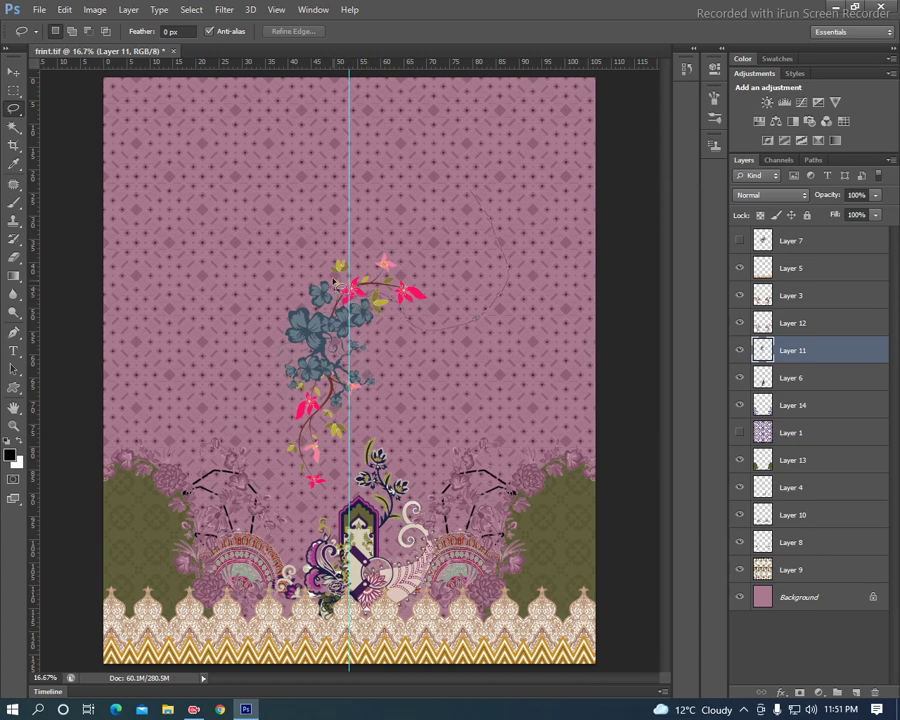
drag(333, 172, 549, 147)
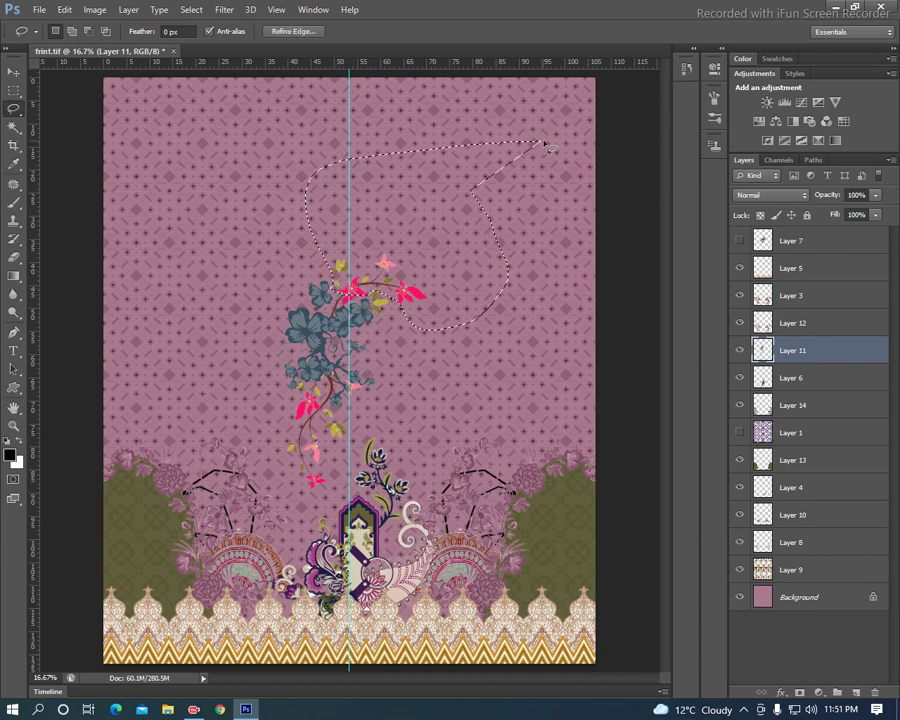
key(Delete)
key(ctrl+d)
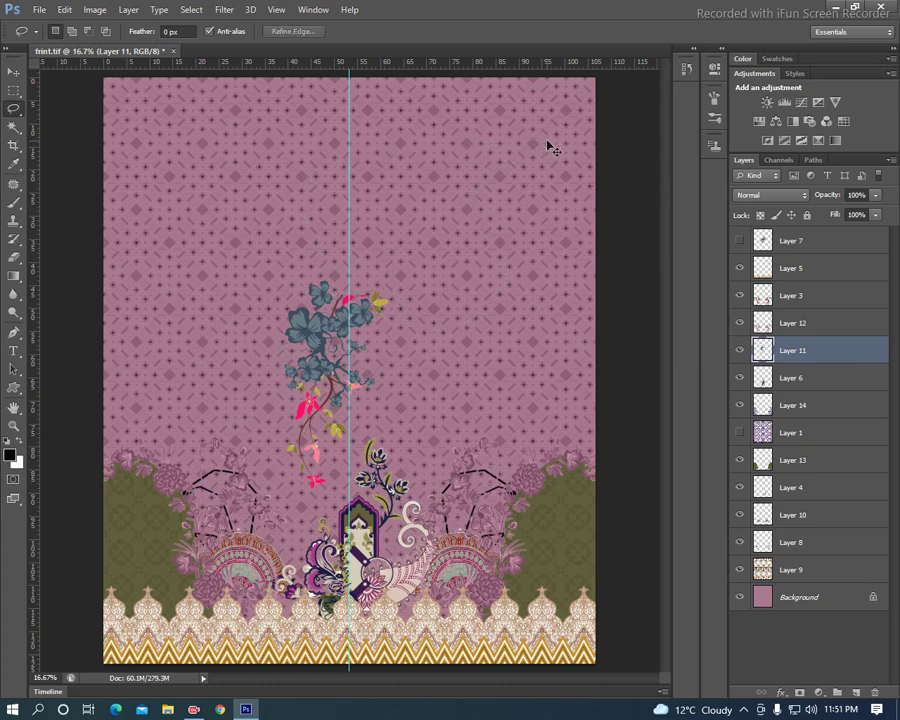
Scale the spray to about 77%, flip it vertically, and set its blend mode to Luminosity
key(ctrl+t)
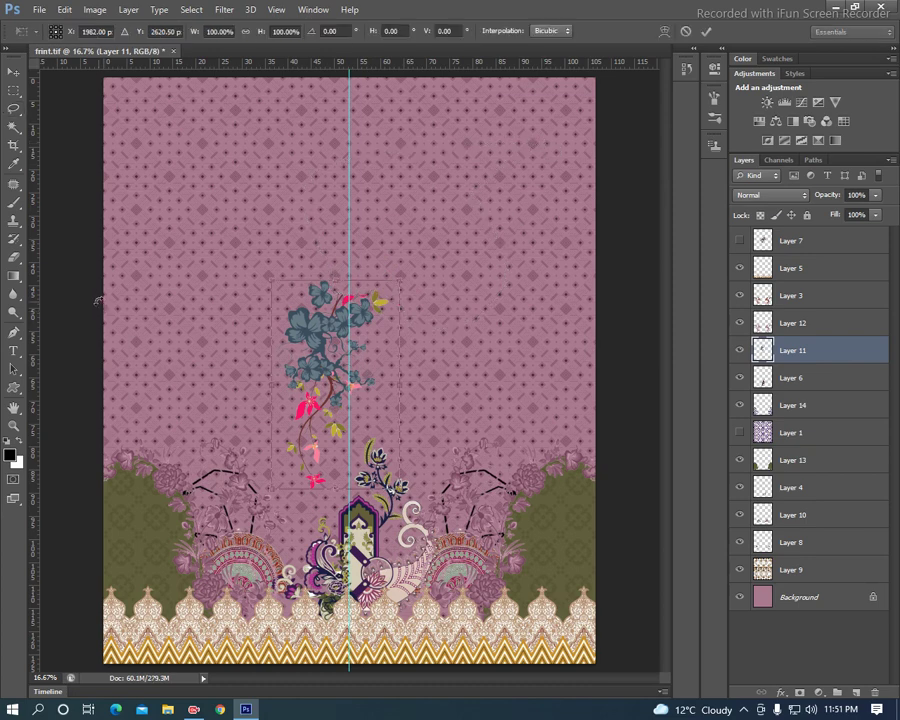
drag(273, 283, 300, 328)
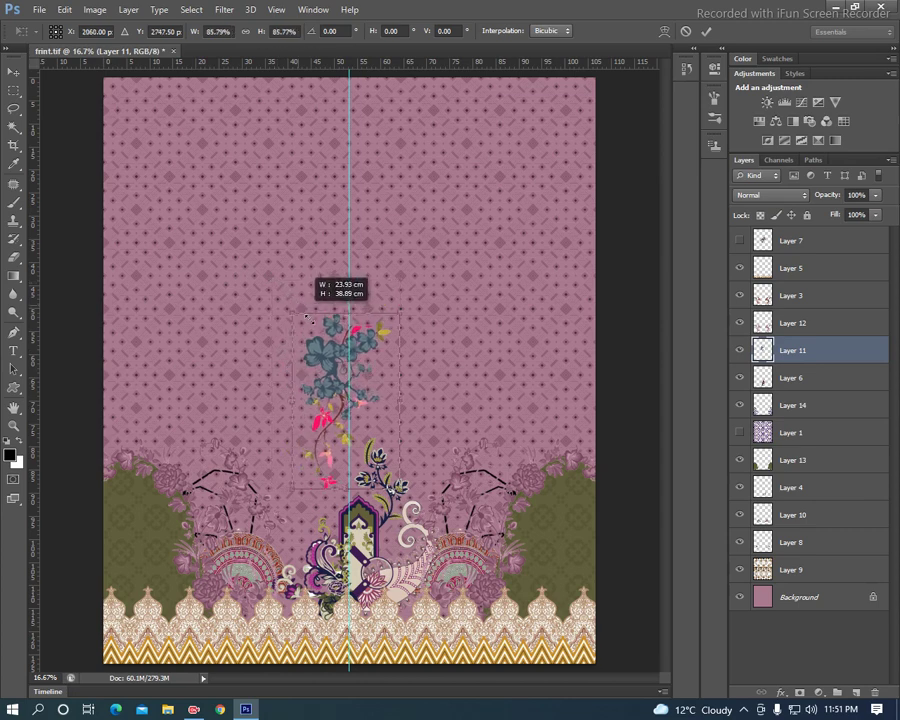
right_click(333, 353)
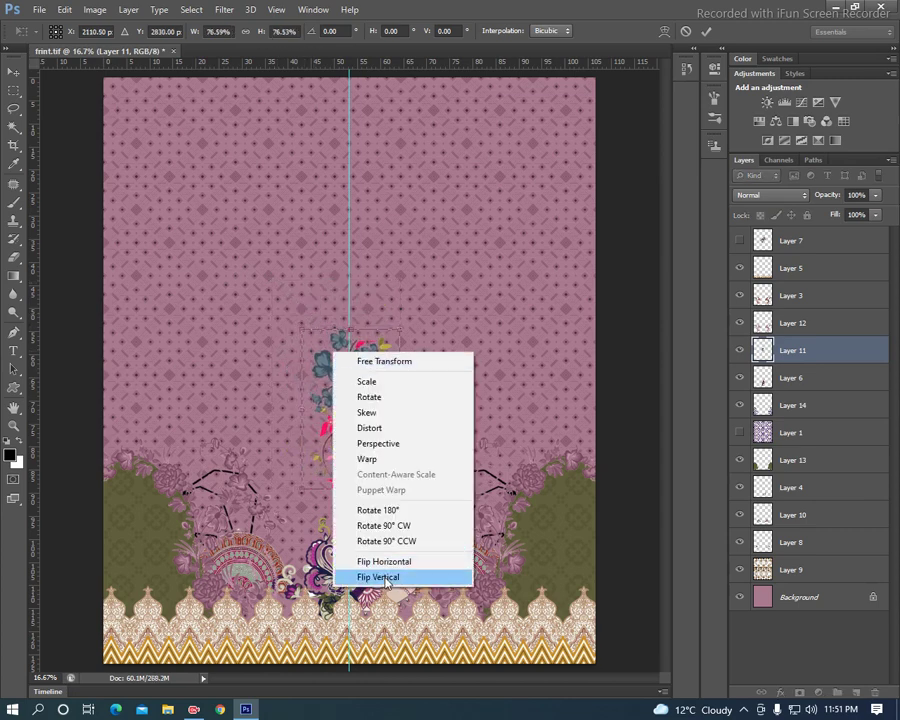
click(372, 577)
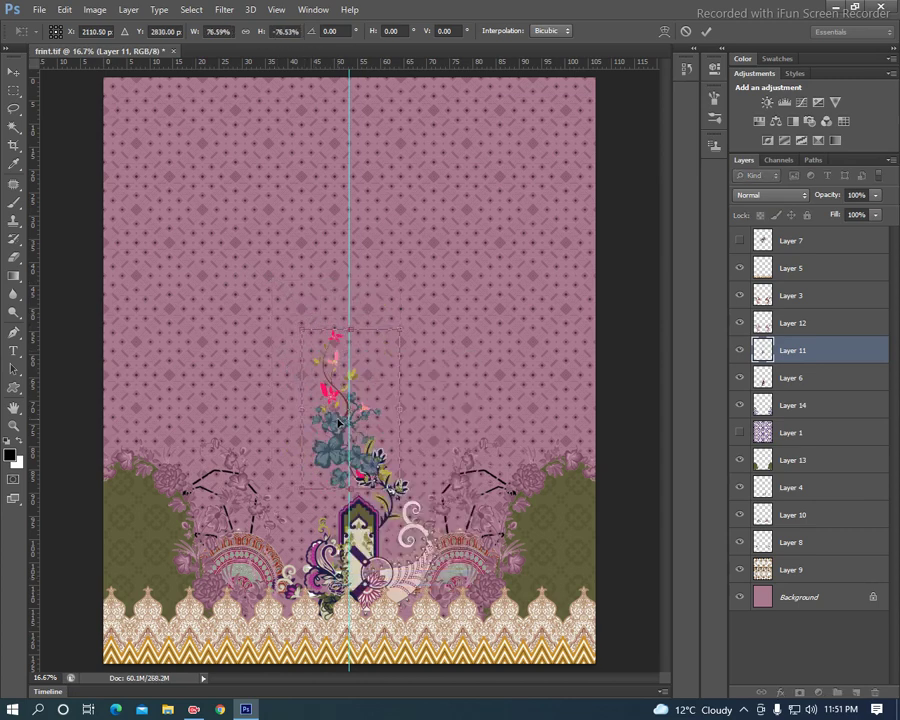
key(Return)
key(l)
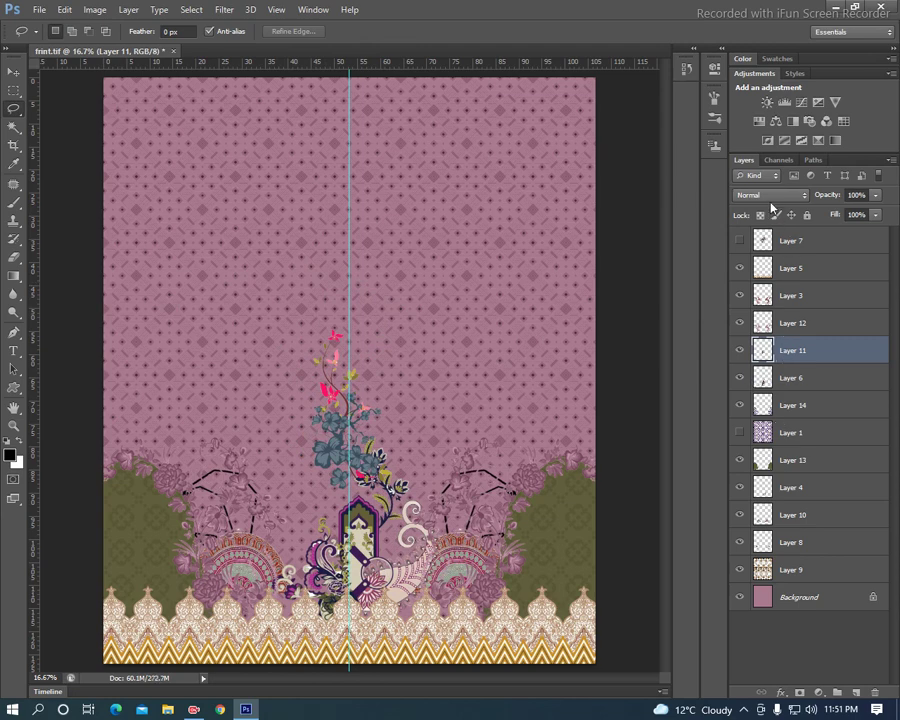
click(771, 198)
click(768, 556)
Nudge the floral spray down-left toward the centre motif and restack Layer 11 below Layer 10
key(ctrl+t)
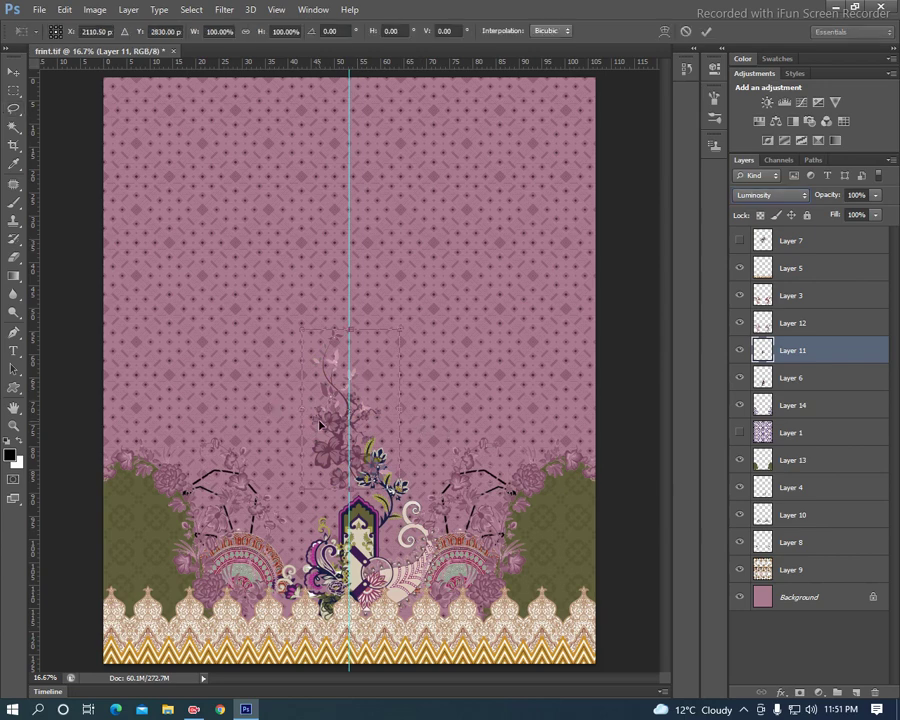
drag(319, 425, 291, 492)
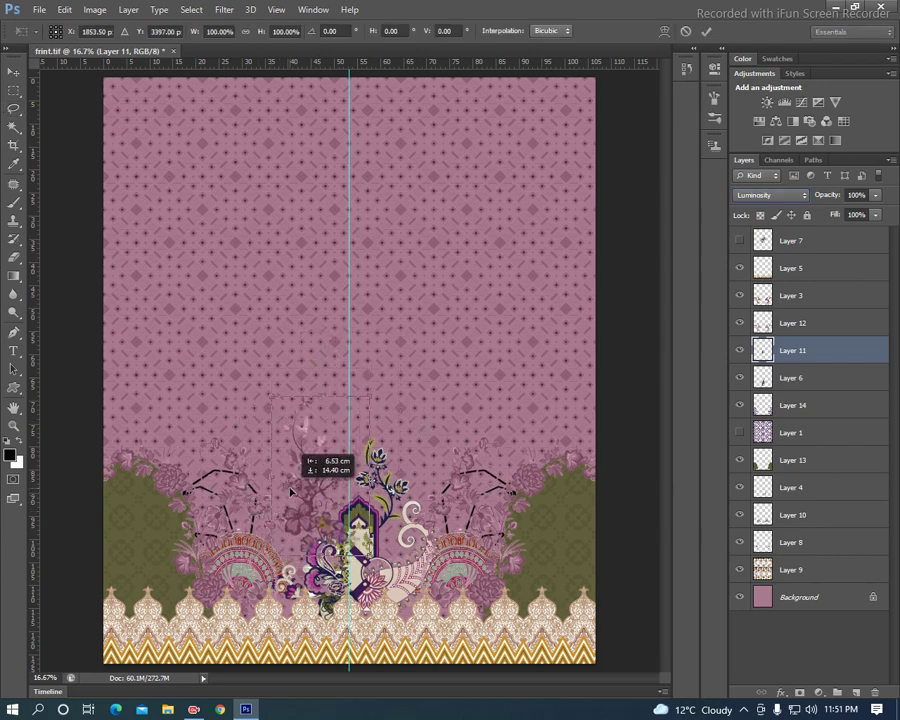
drag(291, 492, 306, 480)
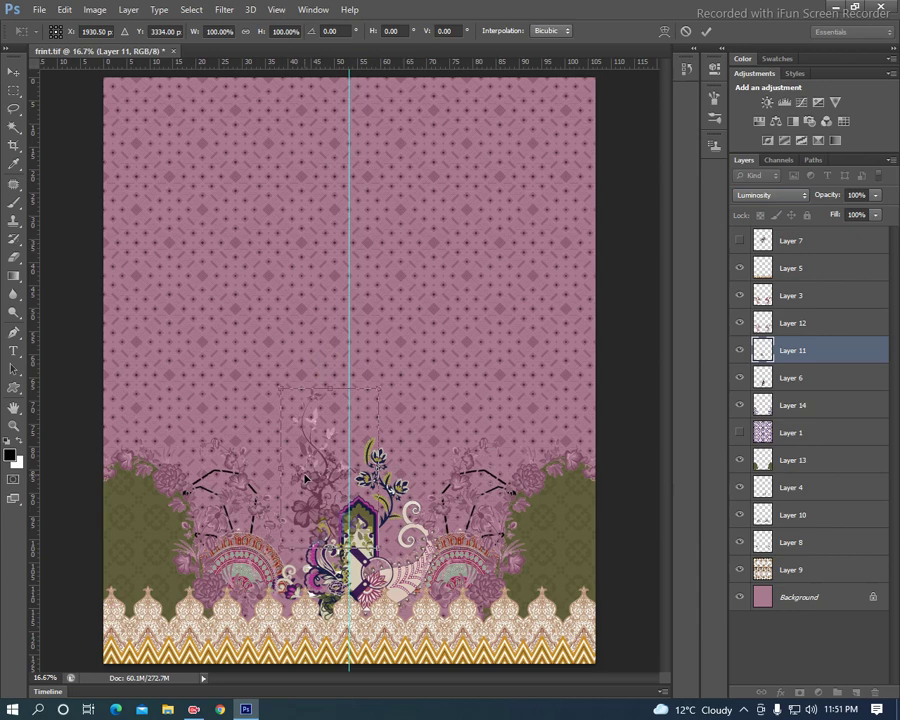
key(Return)
mouse_move(763, 347)
mouse_down()
mouse_move(812, 509)
mouse_move(808, 528)
mouse_up()
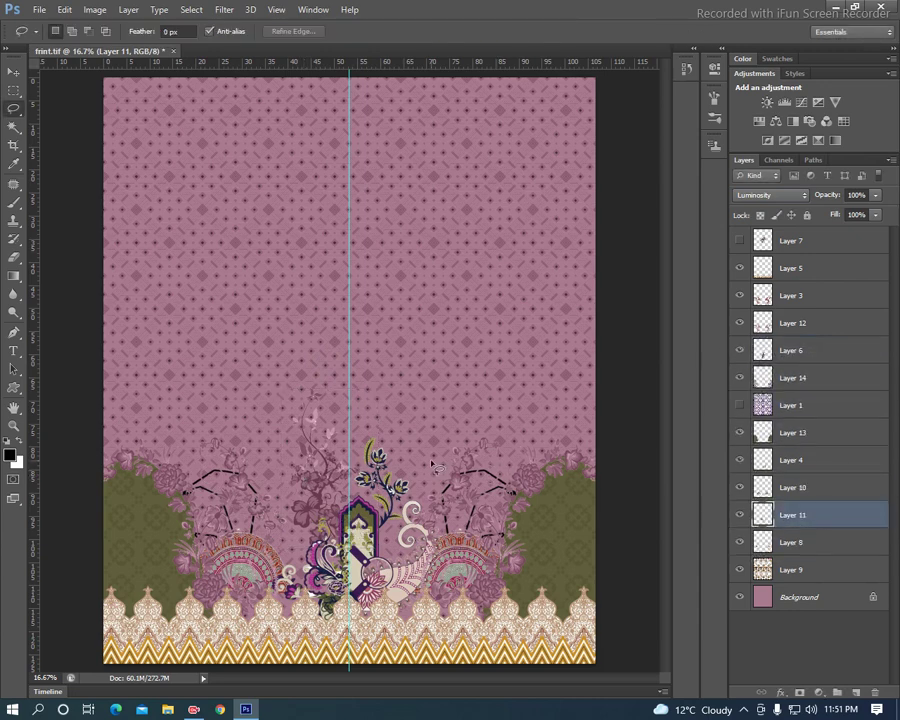
With guides hidden, enlarge the floral spray to about 112% and shift it down-left
key(ctrl+semicolon)
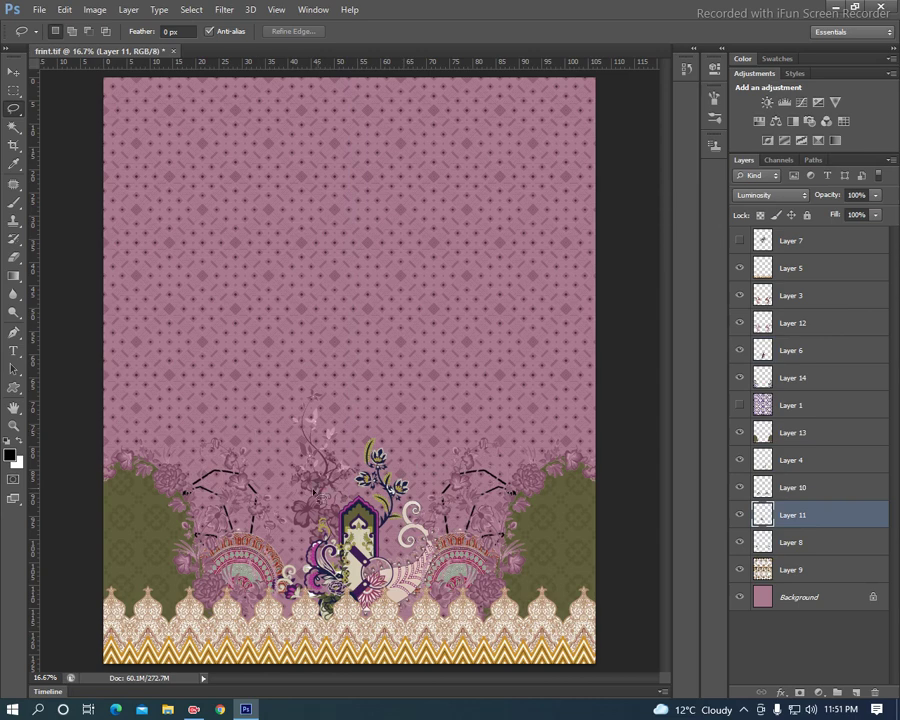
key(v)
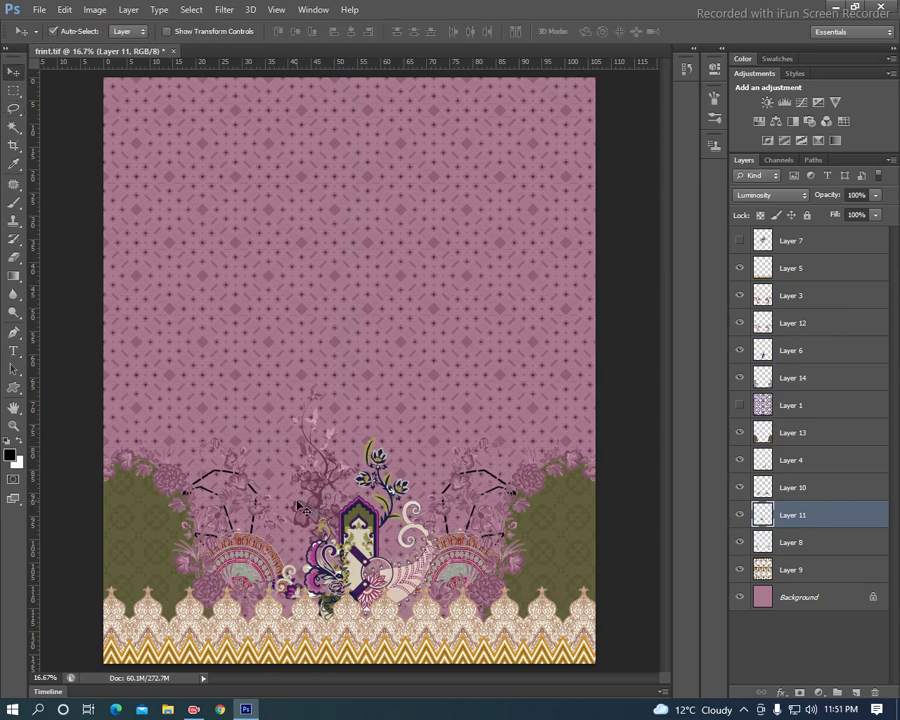
key(ctrl+t)
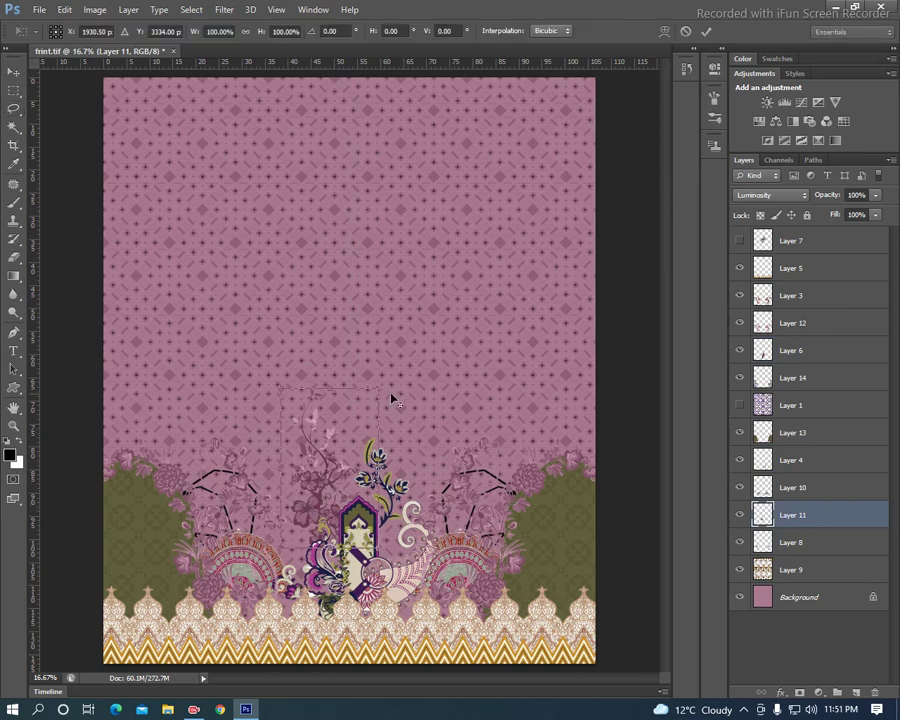
drag(384, 384, 396, 352)
mouse_move(329, 472)
mouse_down()
mouse_move(313, 497)
mouse_move(320, 493)
mouse_up()
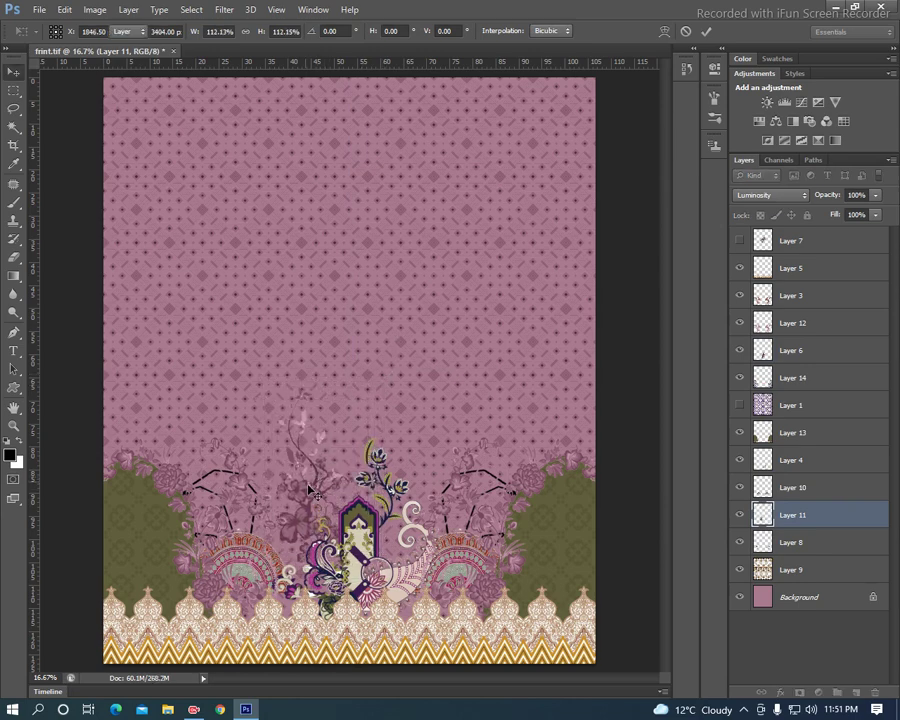
key(Return)
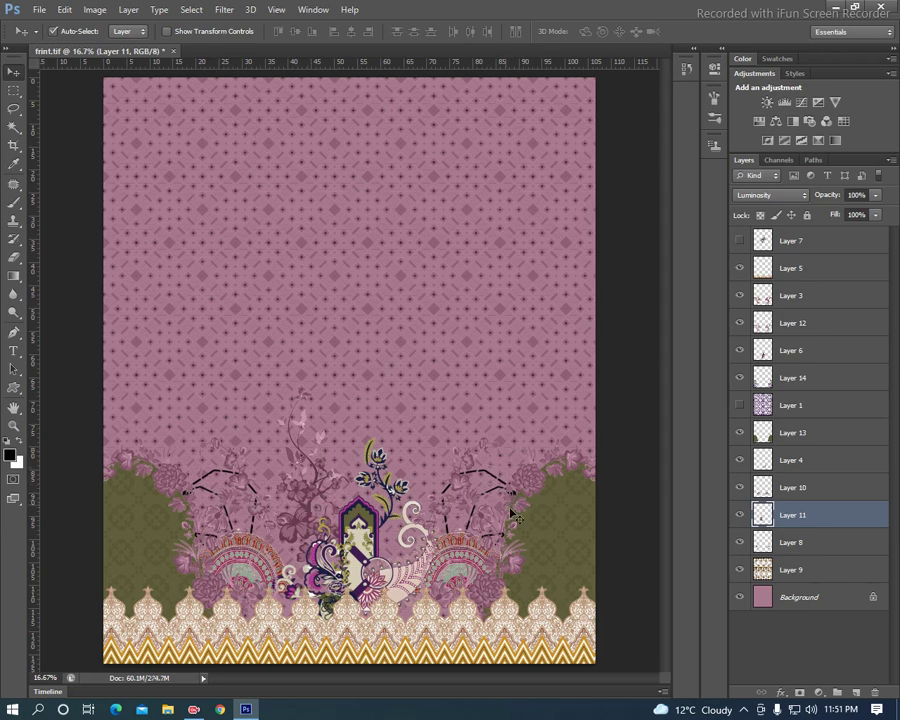
click(412, 578)
Duplicate the white swirl and place the copy above the left olive corner
key(ctrl+j)
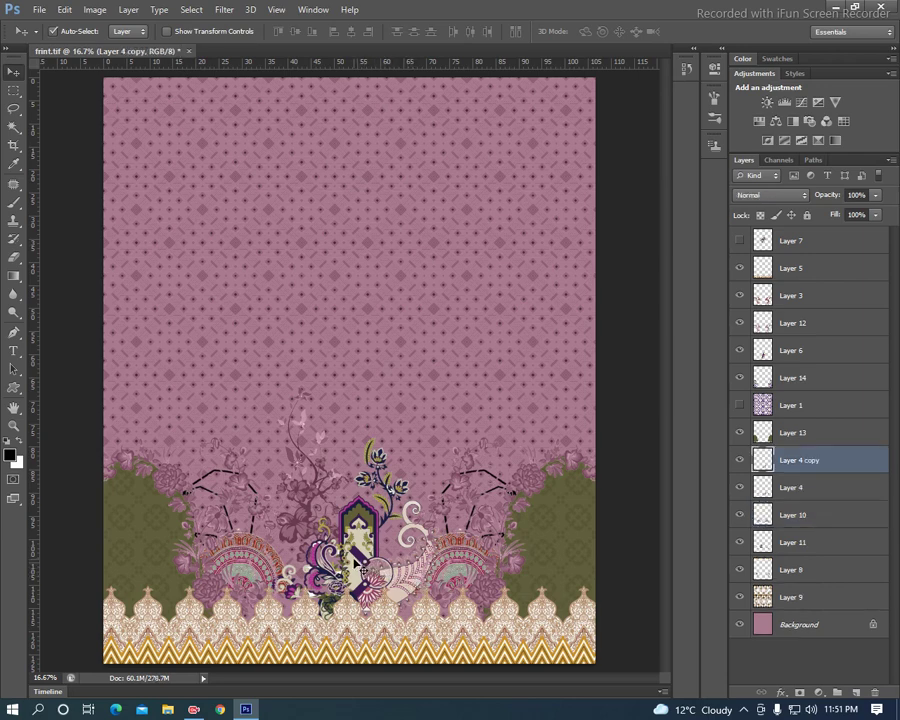
key(ctrl+t)
mouse_move(362, 551)
mouse_down()
mouse_move(142, 504)
mouse_move(152, 490)
mouse_up()
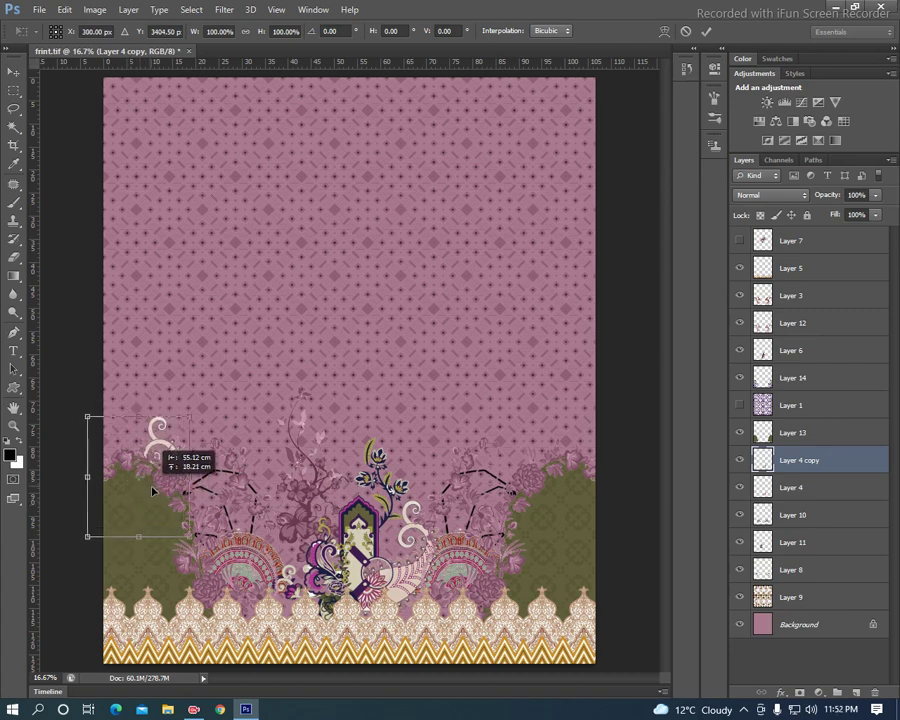
drag(152, 490, 163, 496)
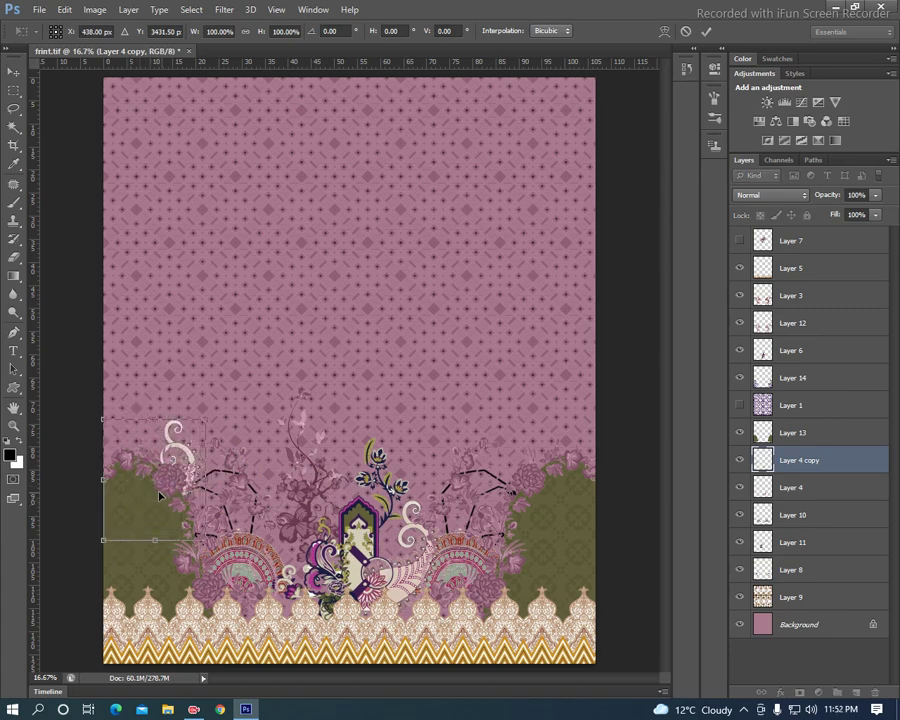
key(Return)
Flip the swirl copy horizontally to mirror it onto the right olive corner, then deselect
key(ctrl+a)
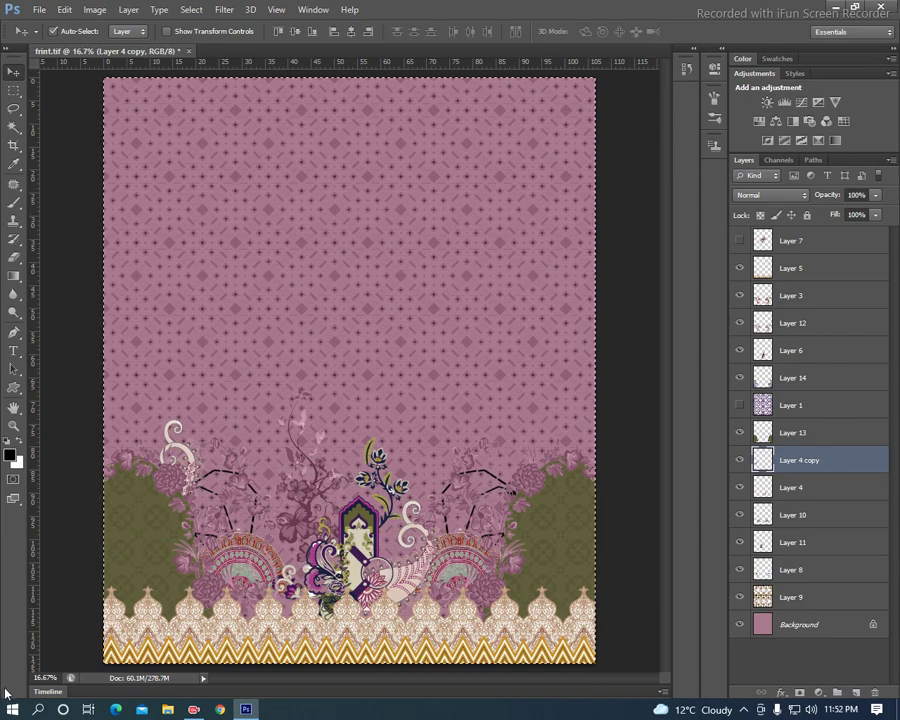
key(alt+e)
key(Escape)
key(Down)
key(a)
key(h)
key(ctrl+d)
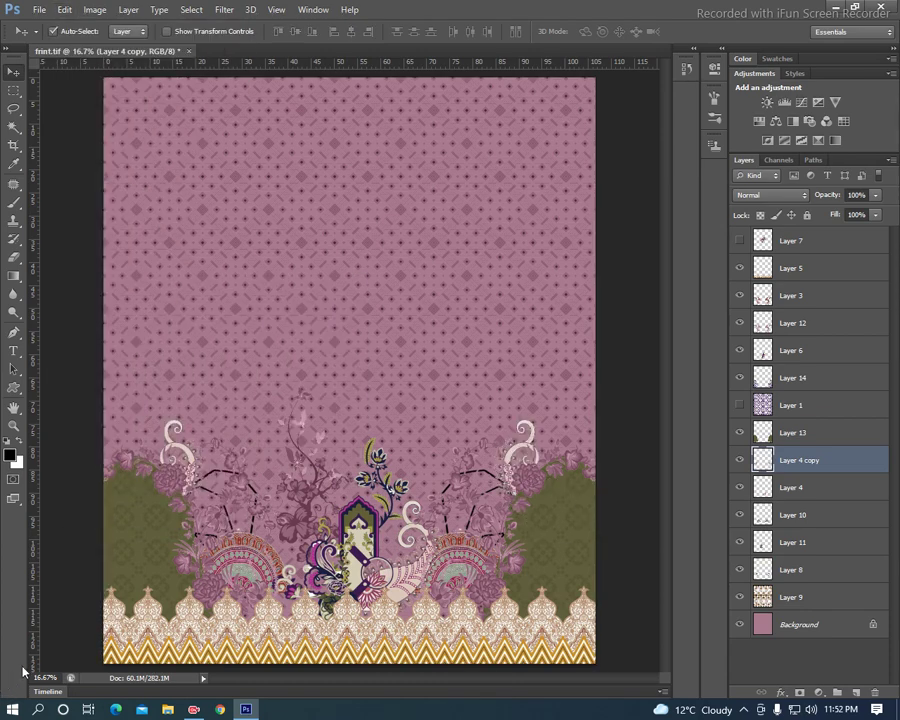
key(alt+bracketleft)
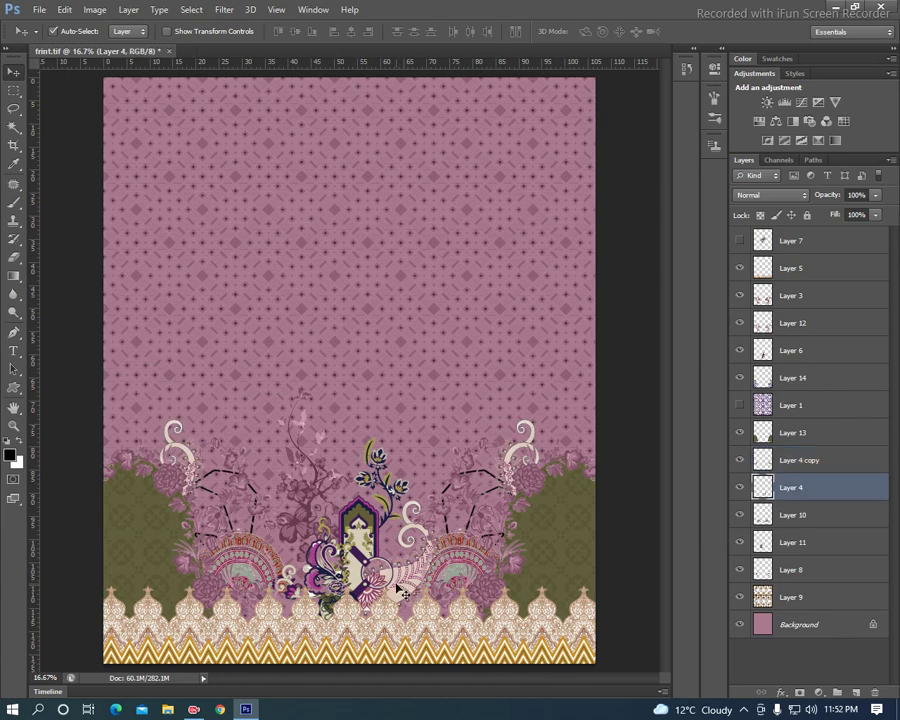
key(ctrl+j)
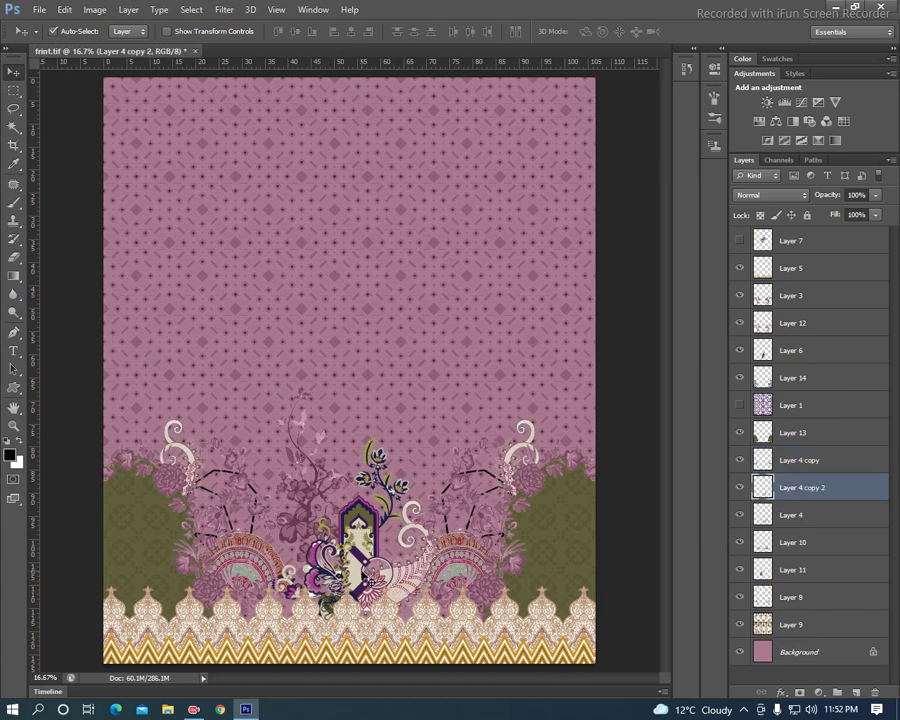
Rotate the paisley copy to about 137° and raise it behind the central medallion
key(ctrl+t)
drag(465, 433, 357, 612)
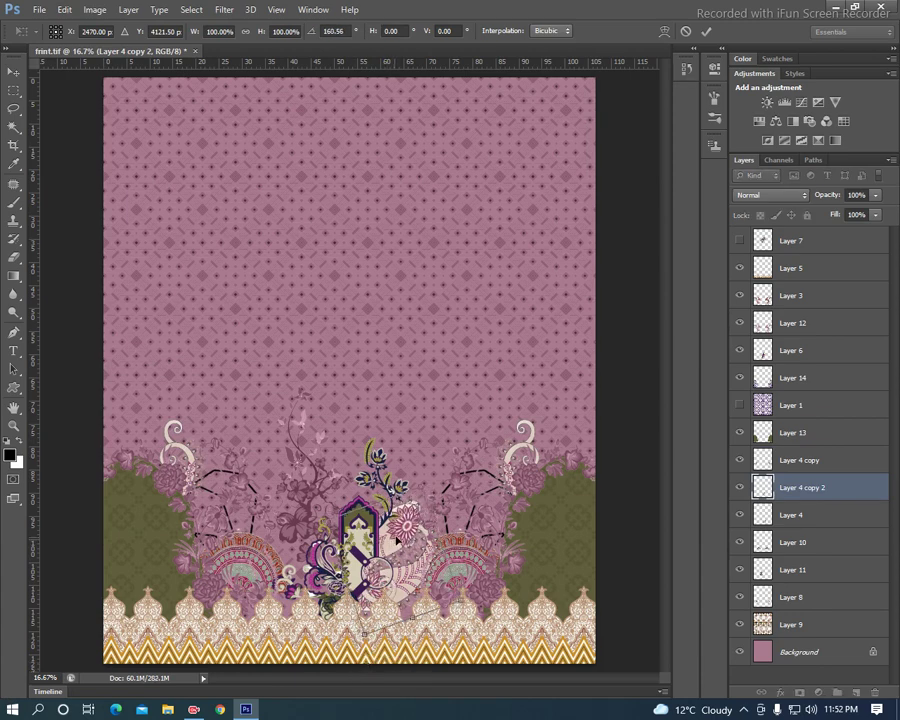
drag(440, 528, 372, 470)
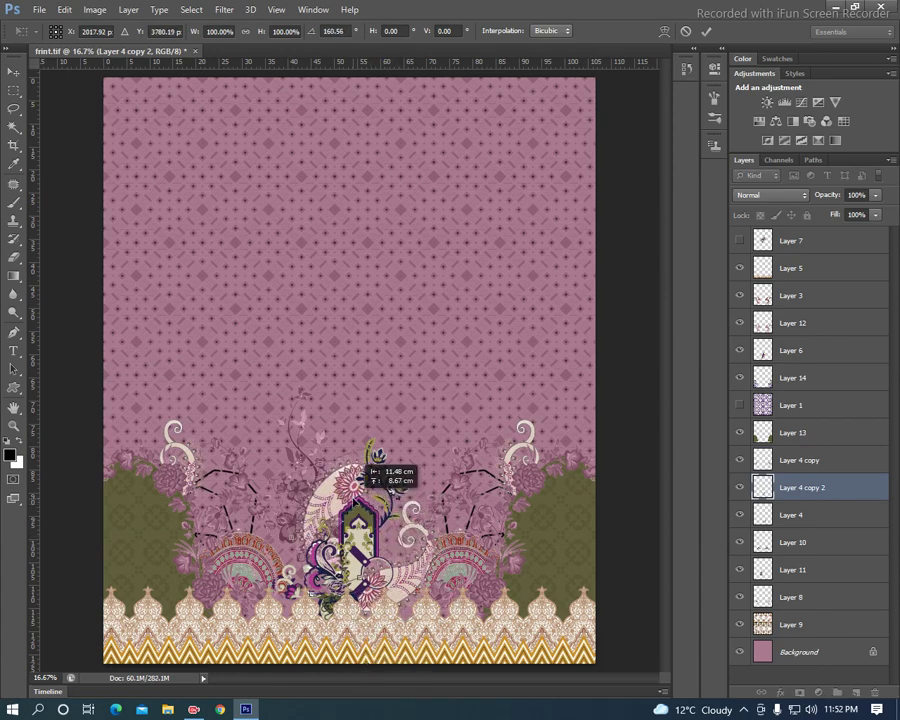
drag(399, 437, 372, 374)
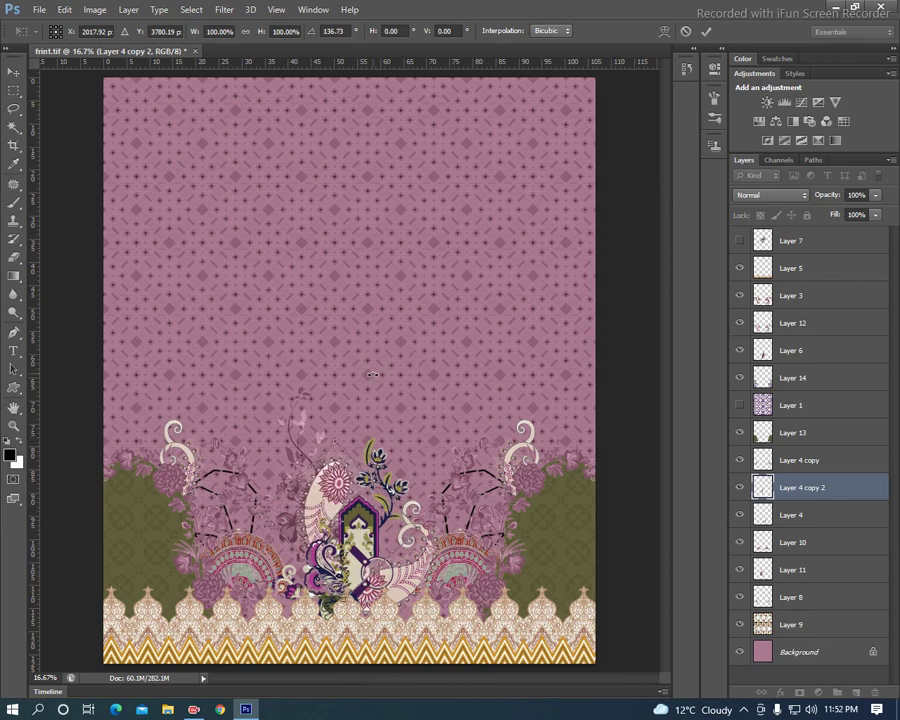
key(Return)
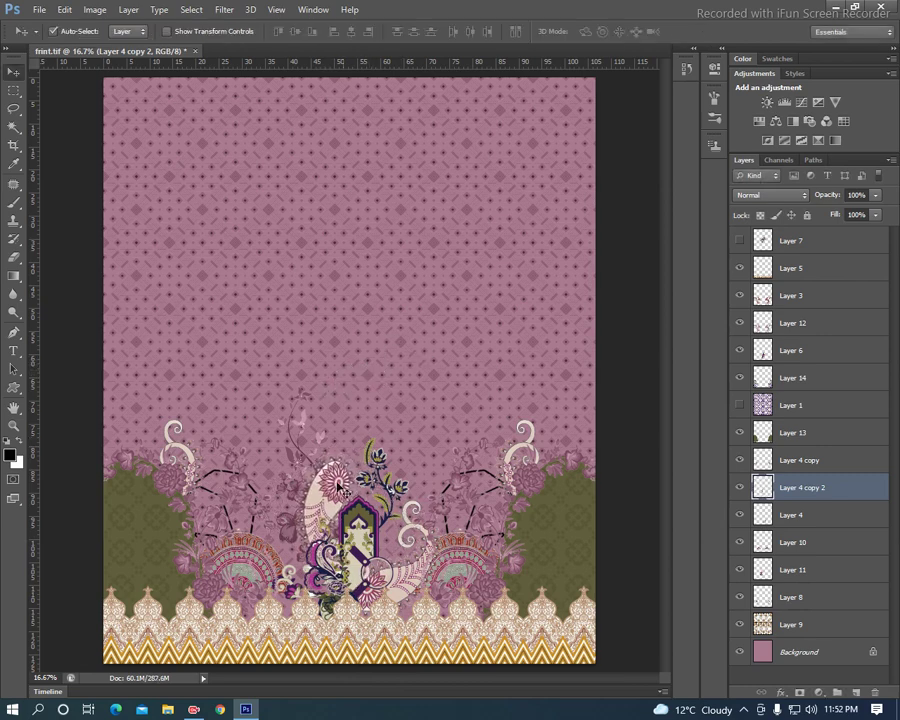
drag(338, 484, 364, 440)
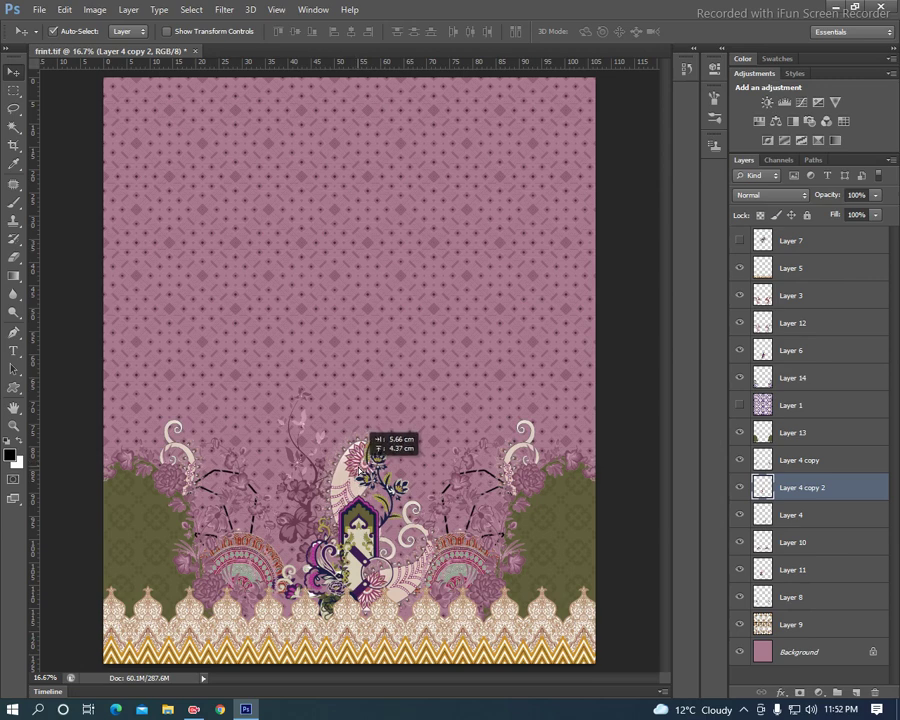
drag(364, 440, 364, 440)
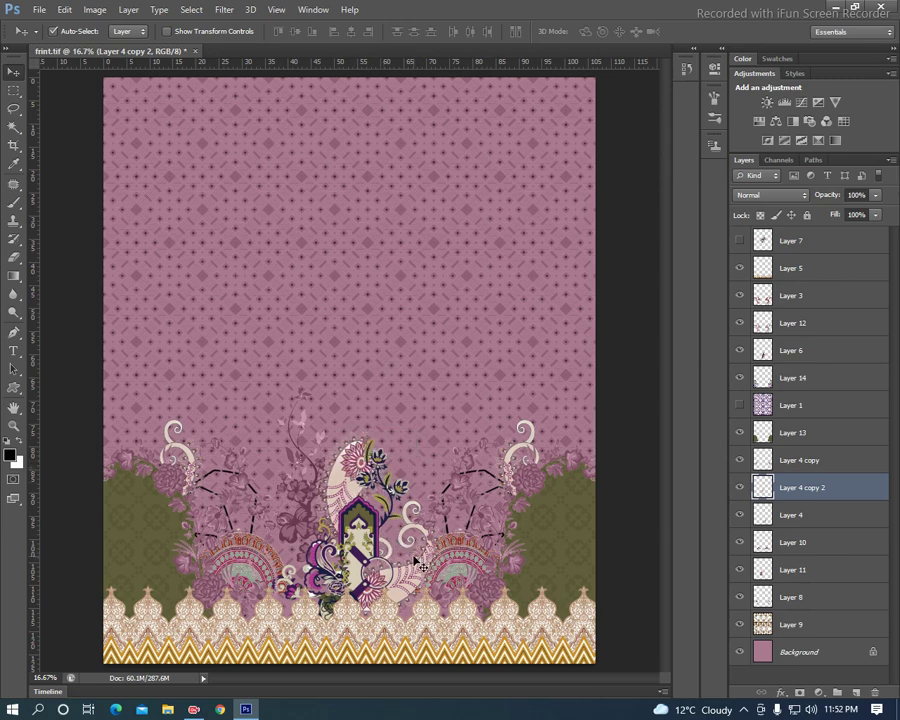
Try a Lasso selection near the lower-centre motif, clear it, and create empty Layer 15
key(l)
drag(420, 570, 431, 549)
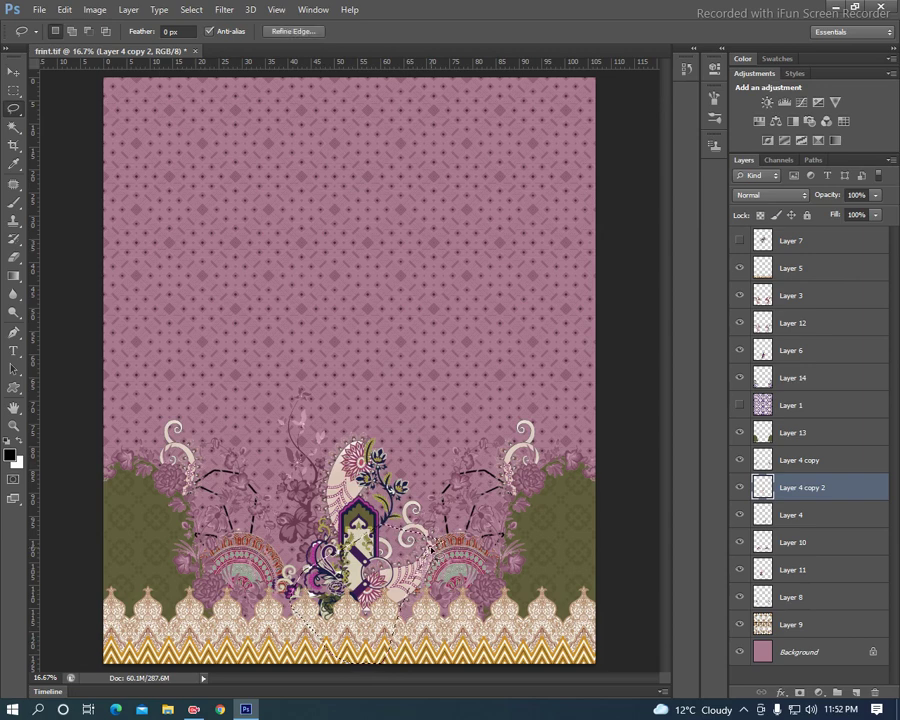
key(ctrl+d)
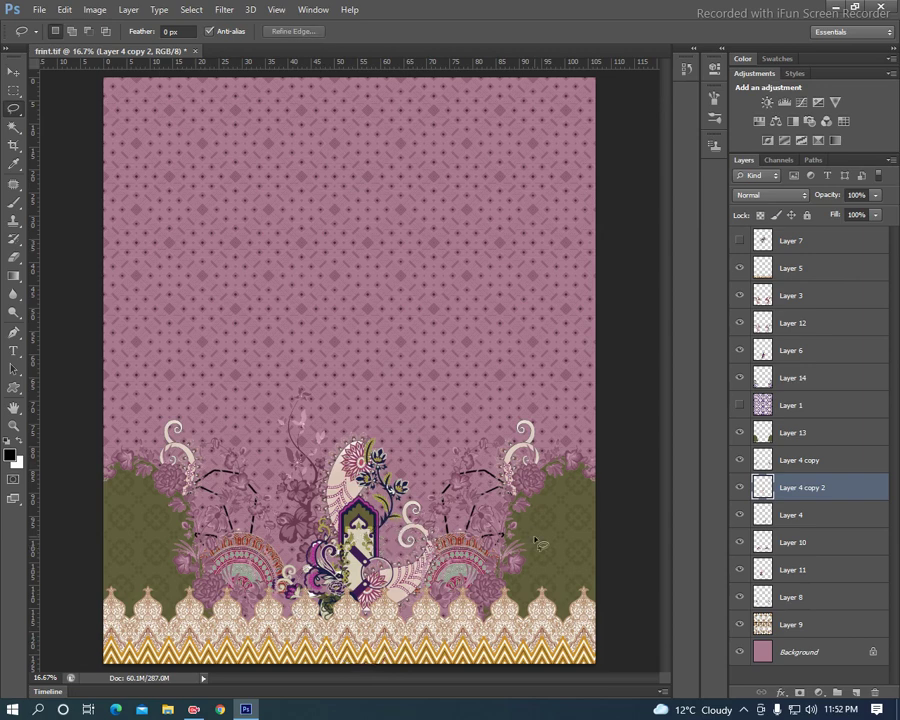
key(ctrl+shift+n)
click(617, 163)
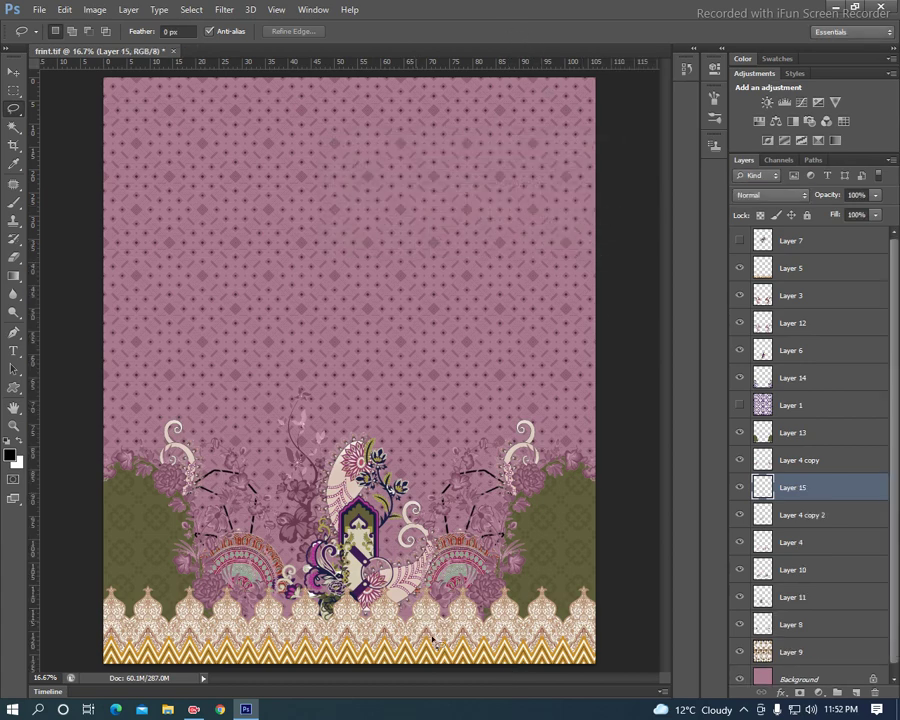
Lasso the gaps along the bottom-right and lower-left lace border and fill them black
drag(598, 572, 598, 604)
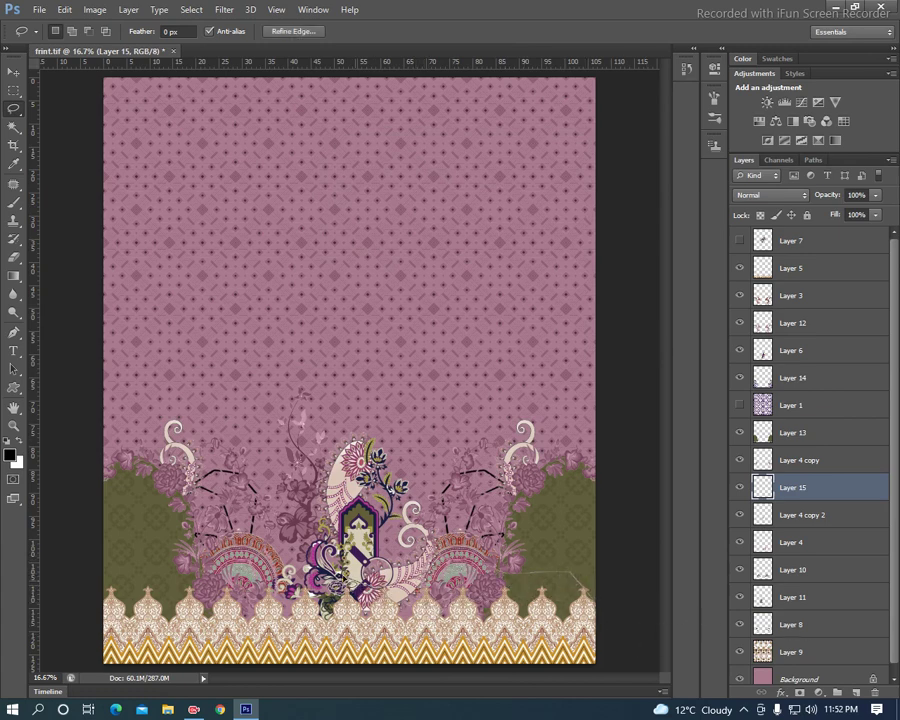
mouse_move(240, 636)
mouse_down()
mouse_move(203, 599)
mouse_move(72, 584)
mouse_up()
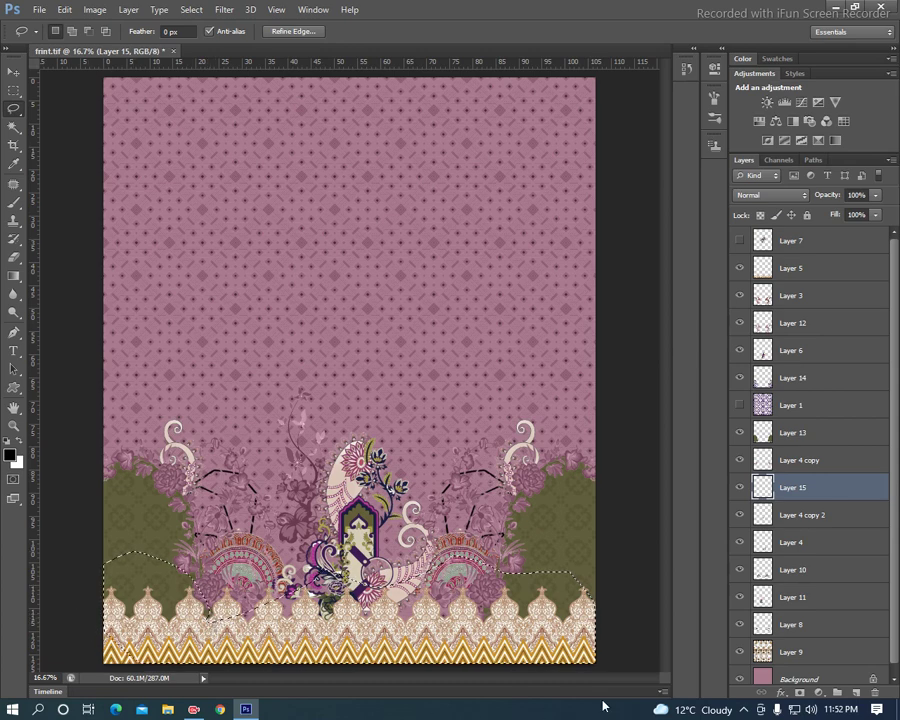
key(alt+BackSpace)
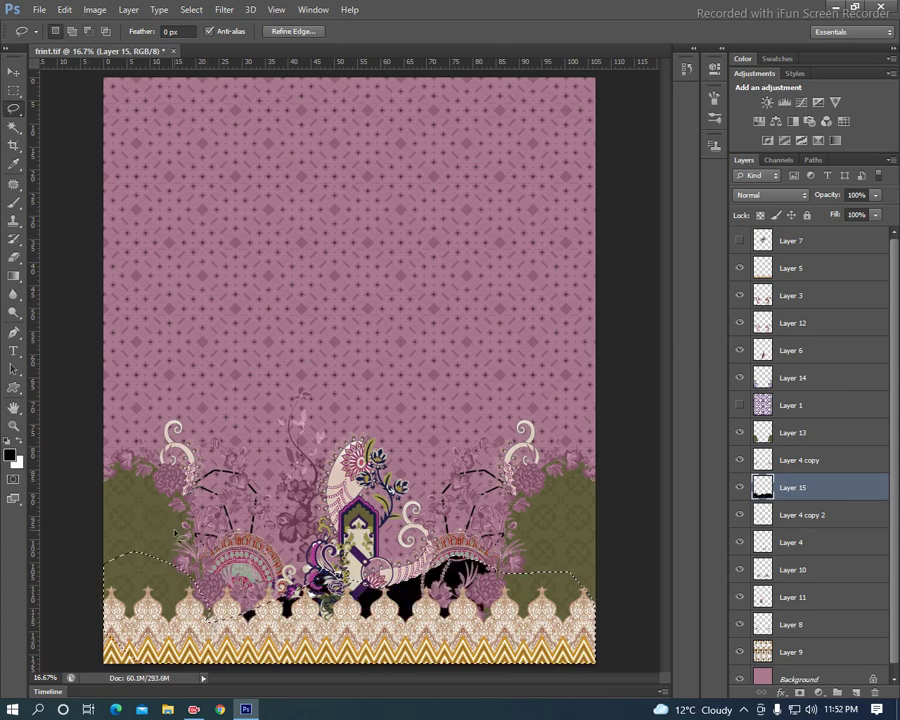
key(ctrl+d)
Restack the black-fill Layer 15 below Layer 8, just above Layer 9
drag(854, 492, 848, 610)
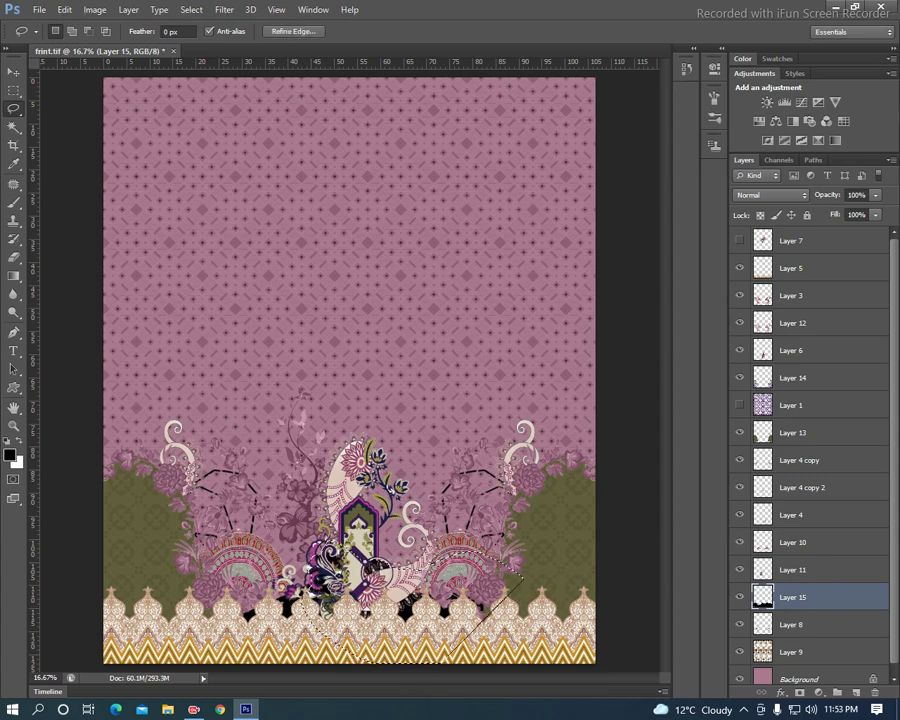
key(ctrl+d)
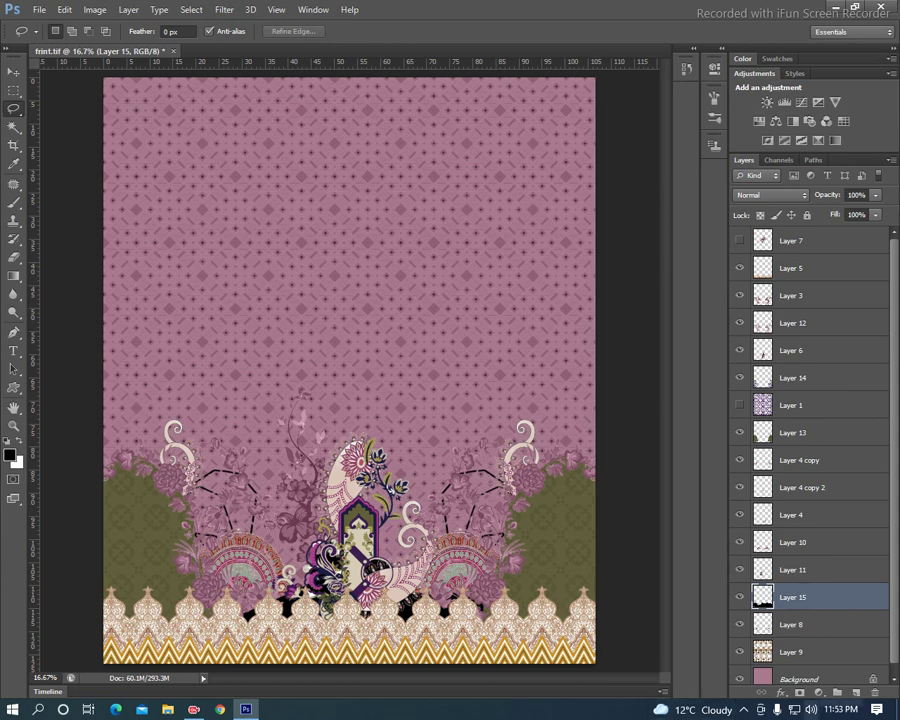
drag(790, 597, 817, 634)
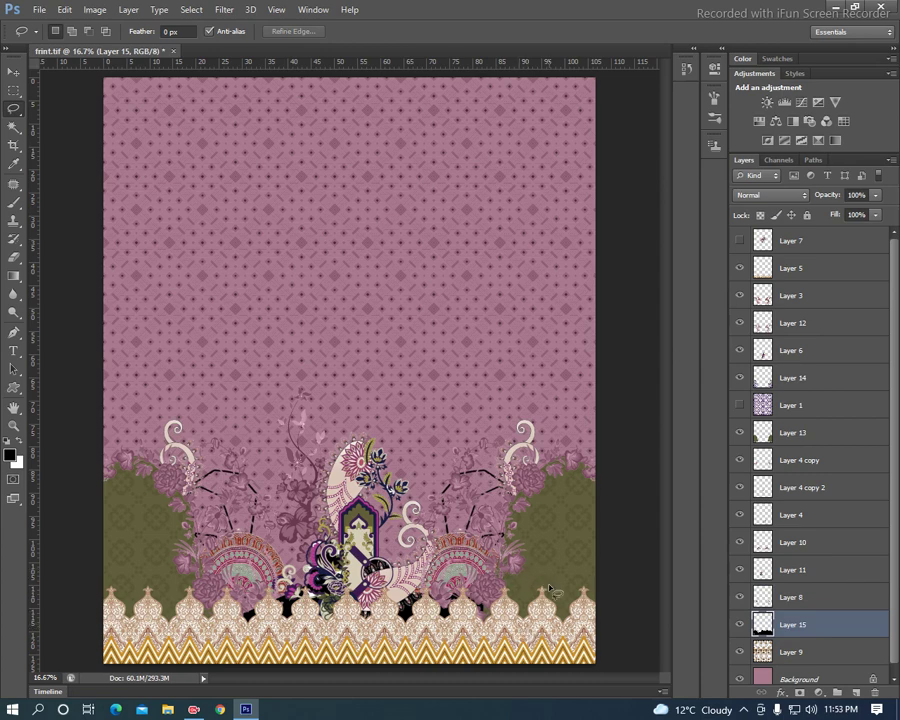
key(v)
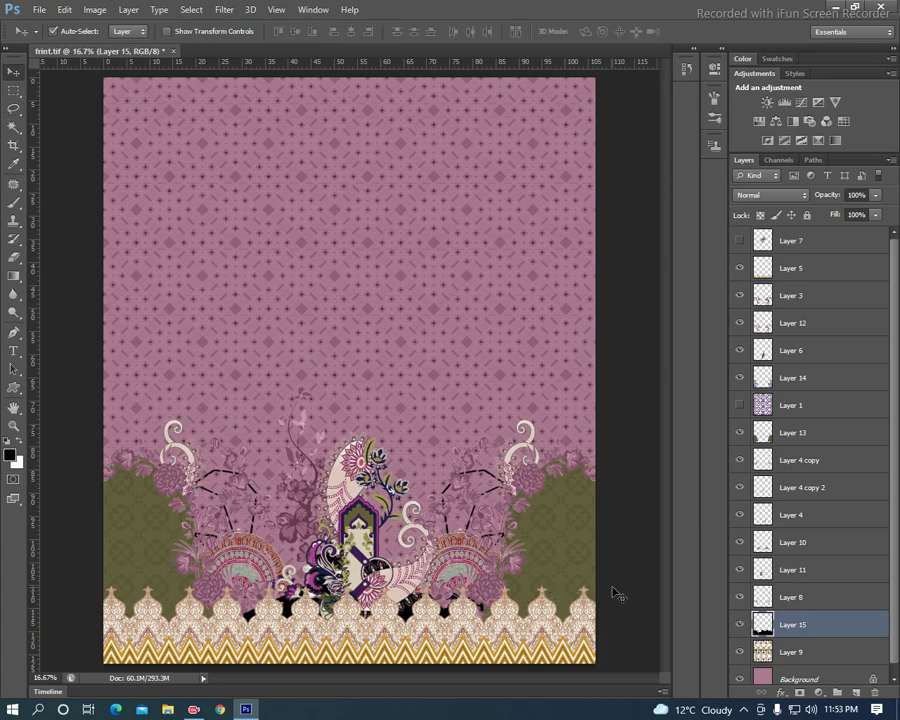
Shift the hue of Layer 13's olive corner patches to about -27 for a browner olive
click(552, 541)
key(ctrl+u)
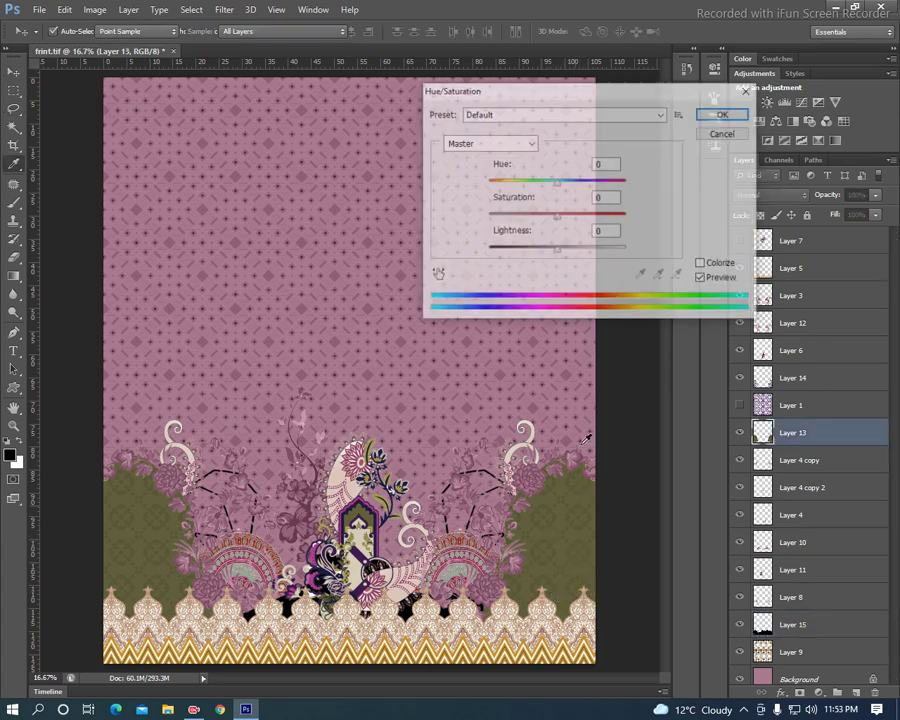
drag(558, 183, 543, 186)
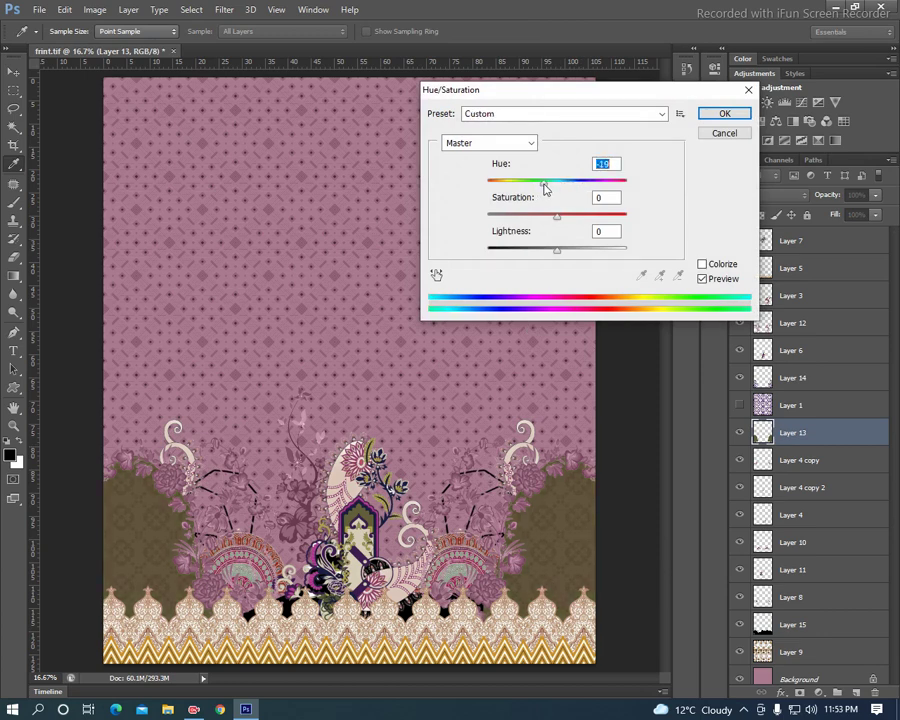
click(724, 113)
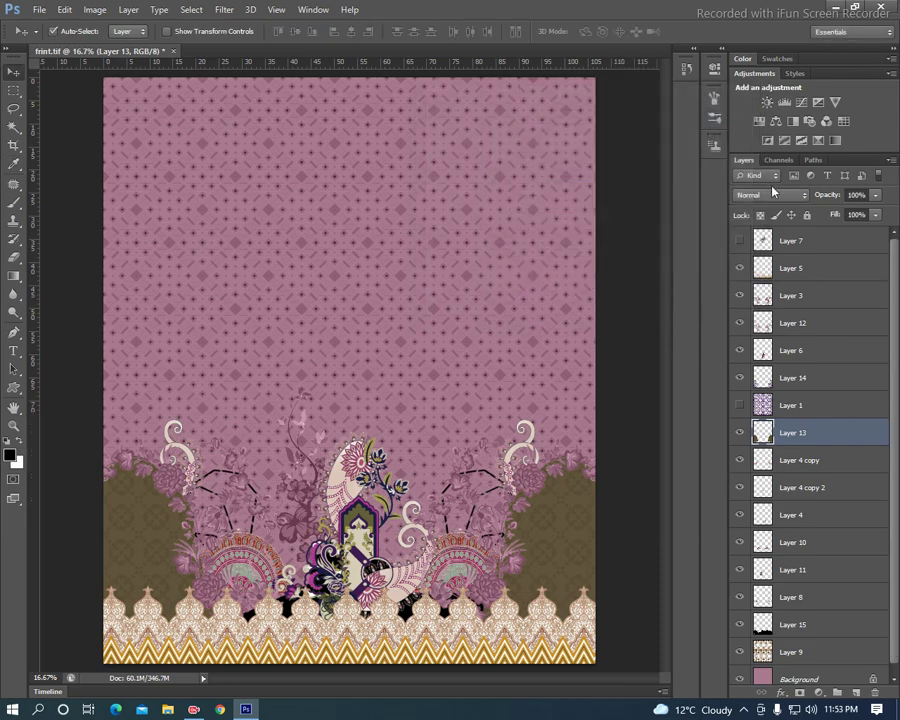